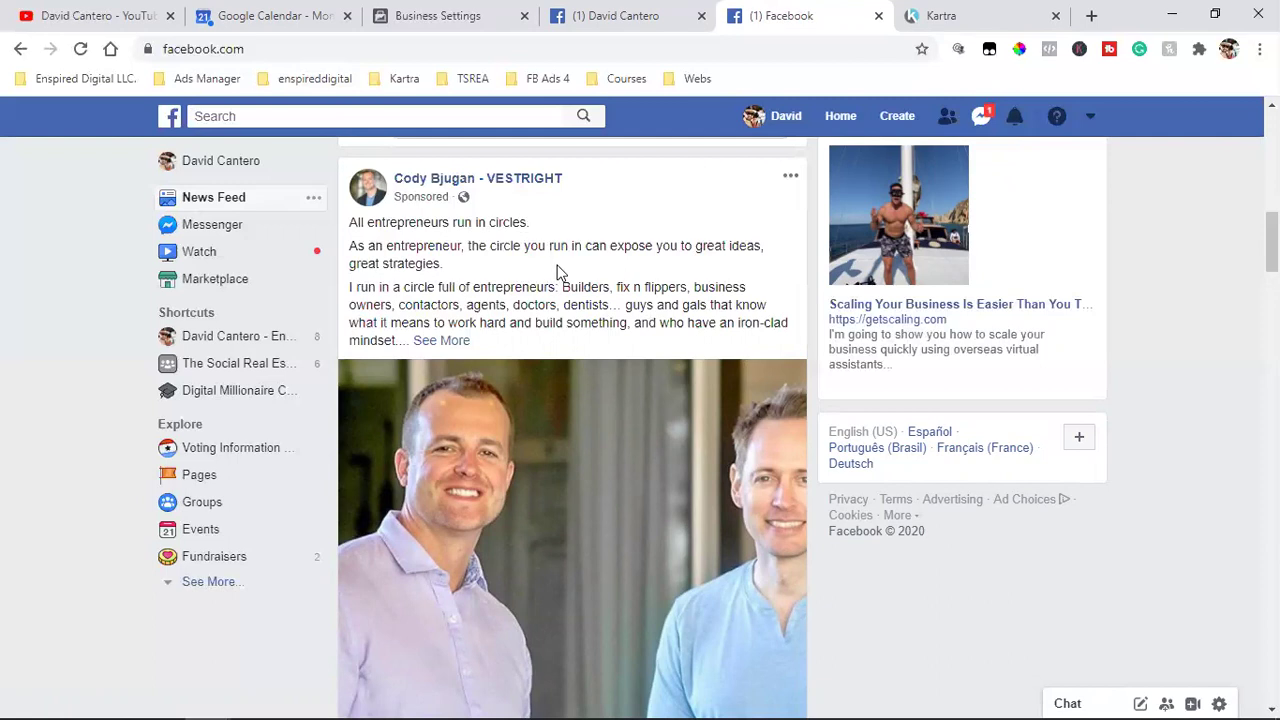
# - Open the personal Facebook profile from the news feed and close the duplicate profile tab
pyautogui.click(755, 120)
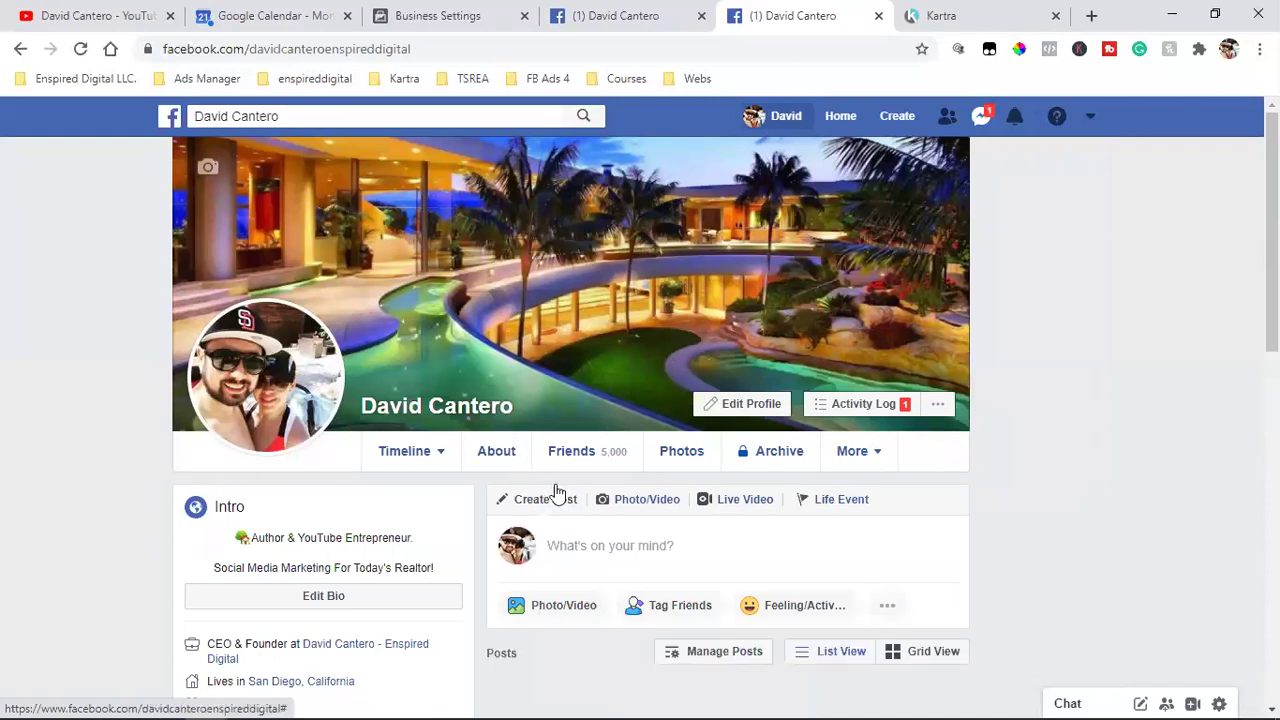
pyautogui.click(629, 12)
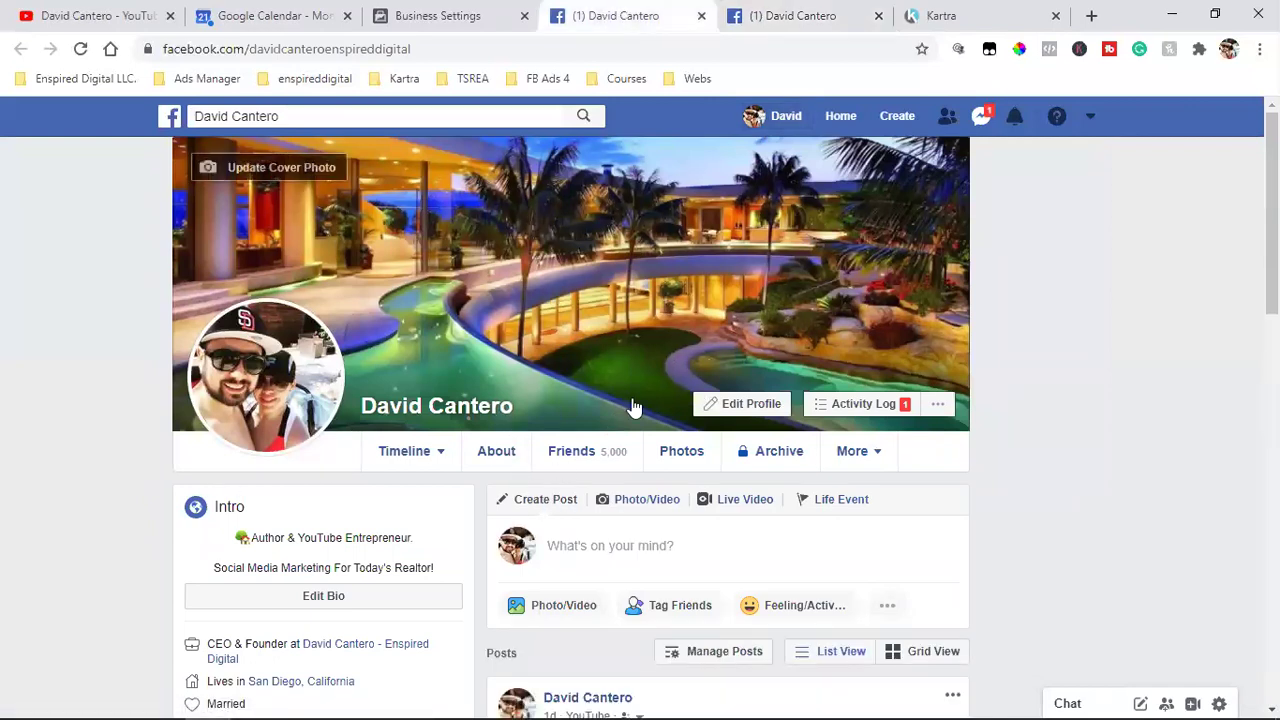
pyautogui.click(702, 15)
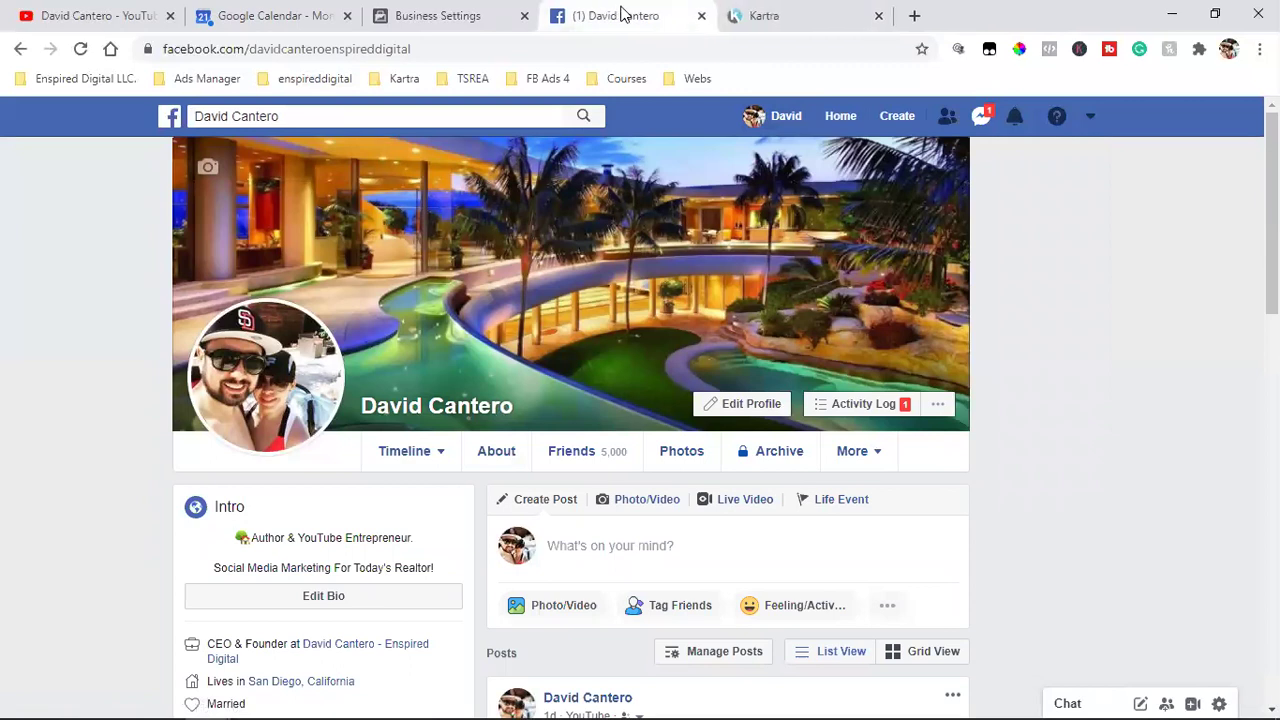
# - Open the Enspired Digital business page in a new tab and compare it with the personal profile
pyautogui.rightClick(362, 646)
pyautogui.click(465, 475)
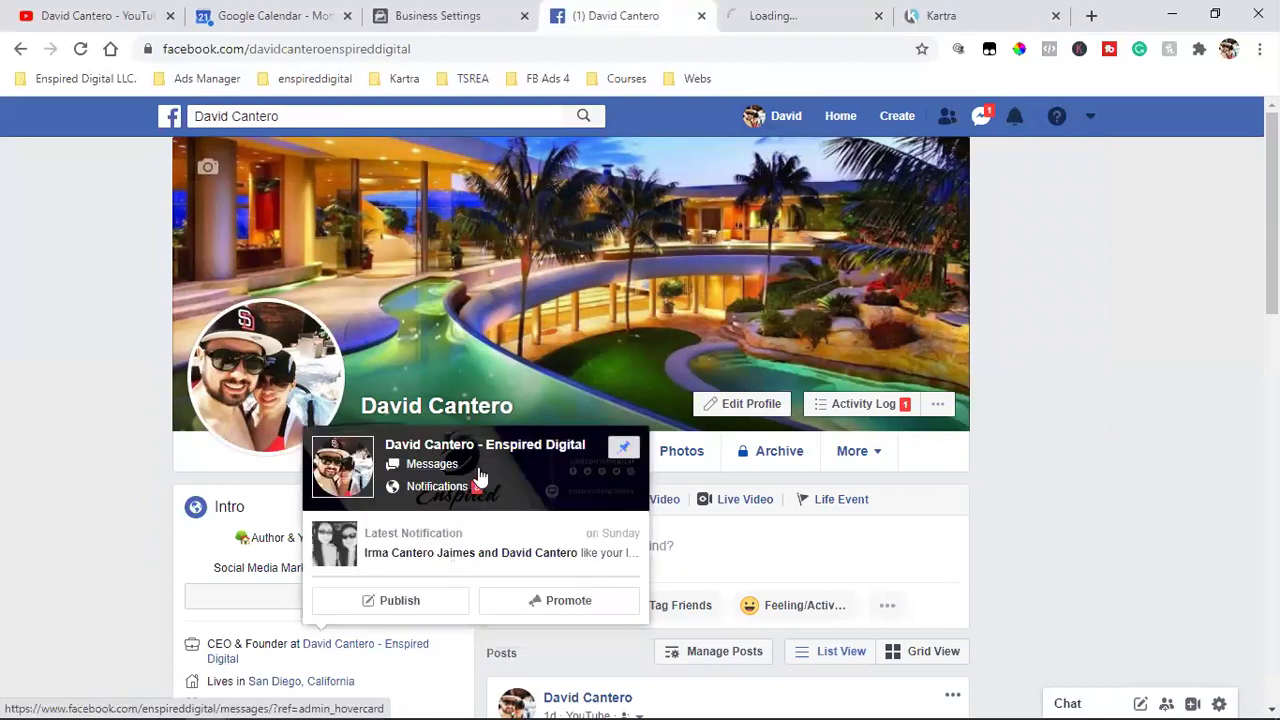
pyautogui.click(780, 15)
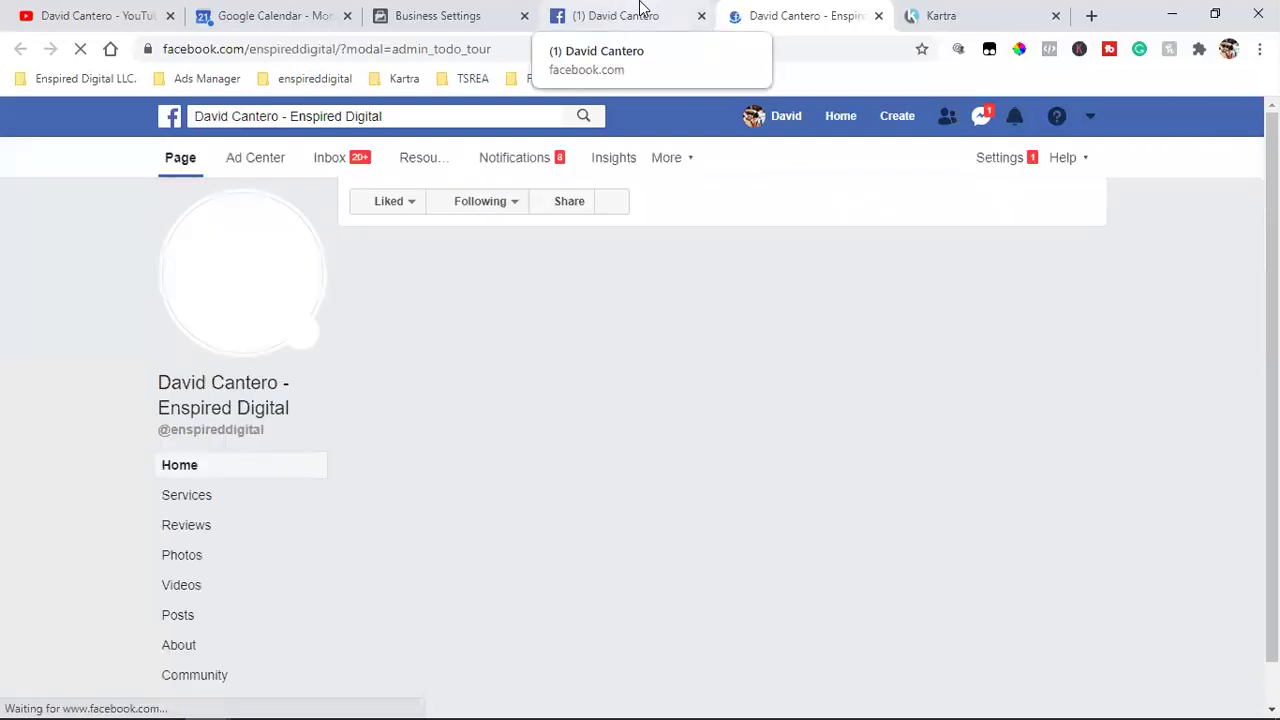
pyautogui.click(640, 10)
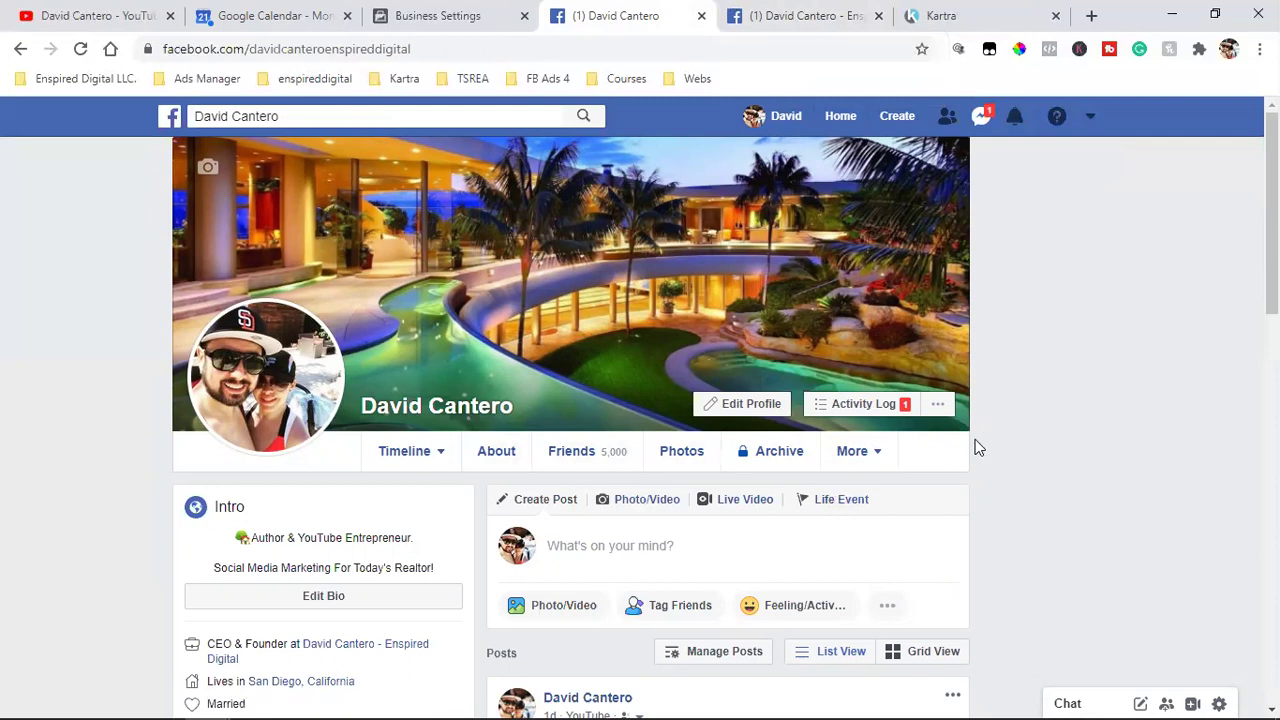
pyautogui.moveTo(268, 348)
pyautogui.click(806, 15)
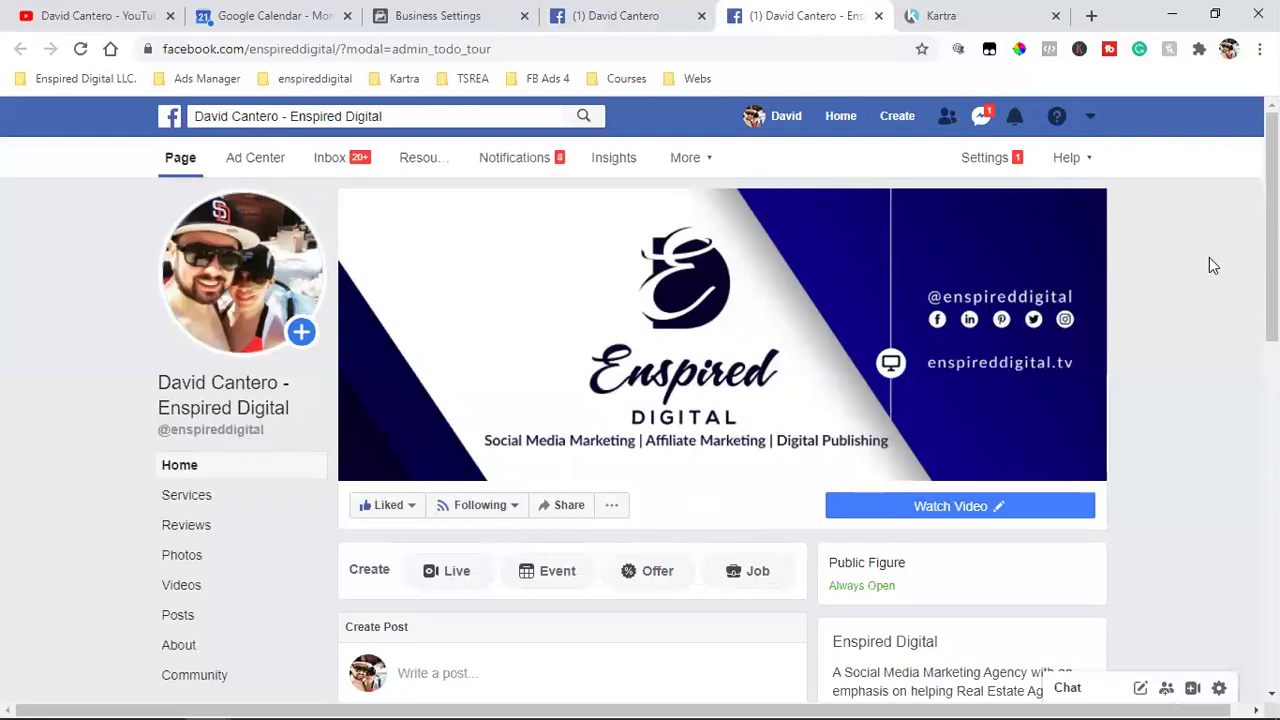
# - Switch to Kartra and open the account's billing page
pyautogui.click(980, 10)
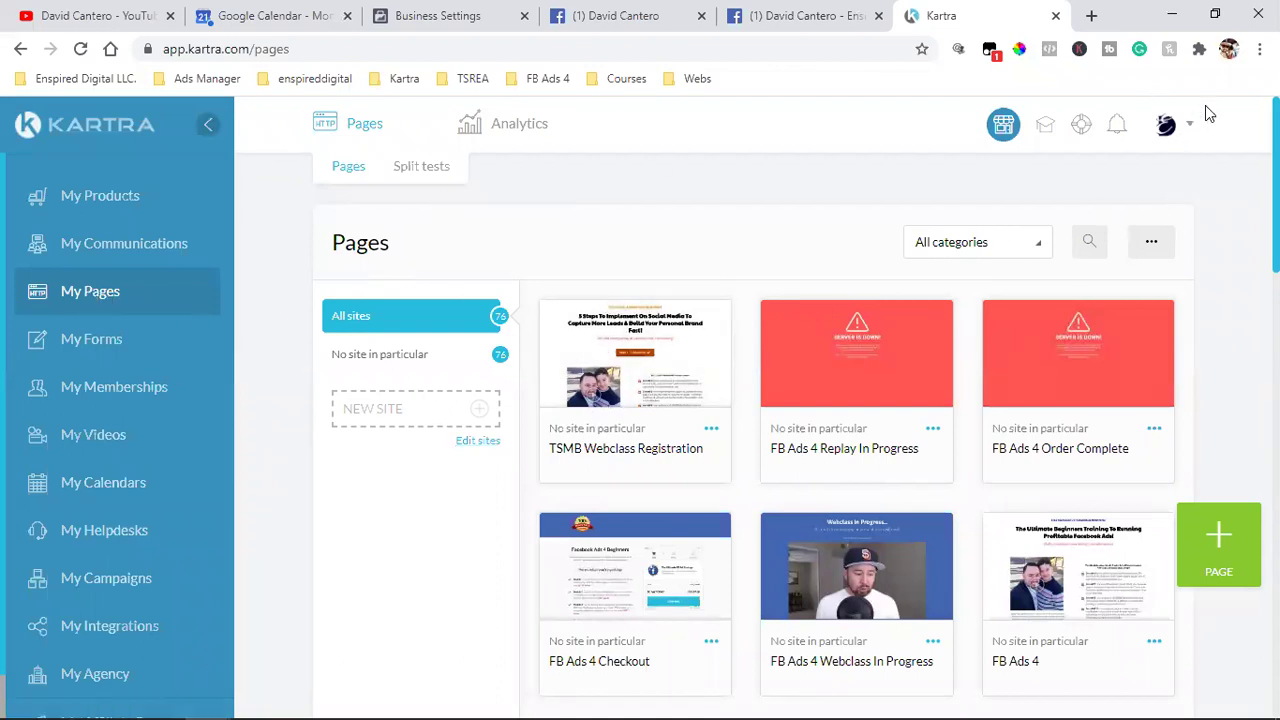
pyautogui.click(1167, 130)
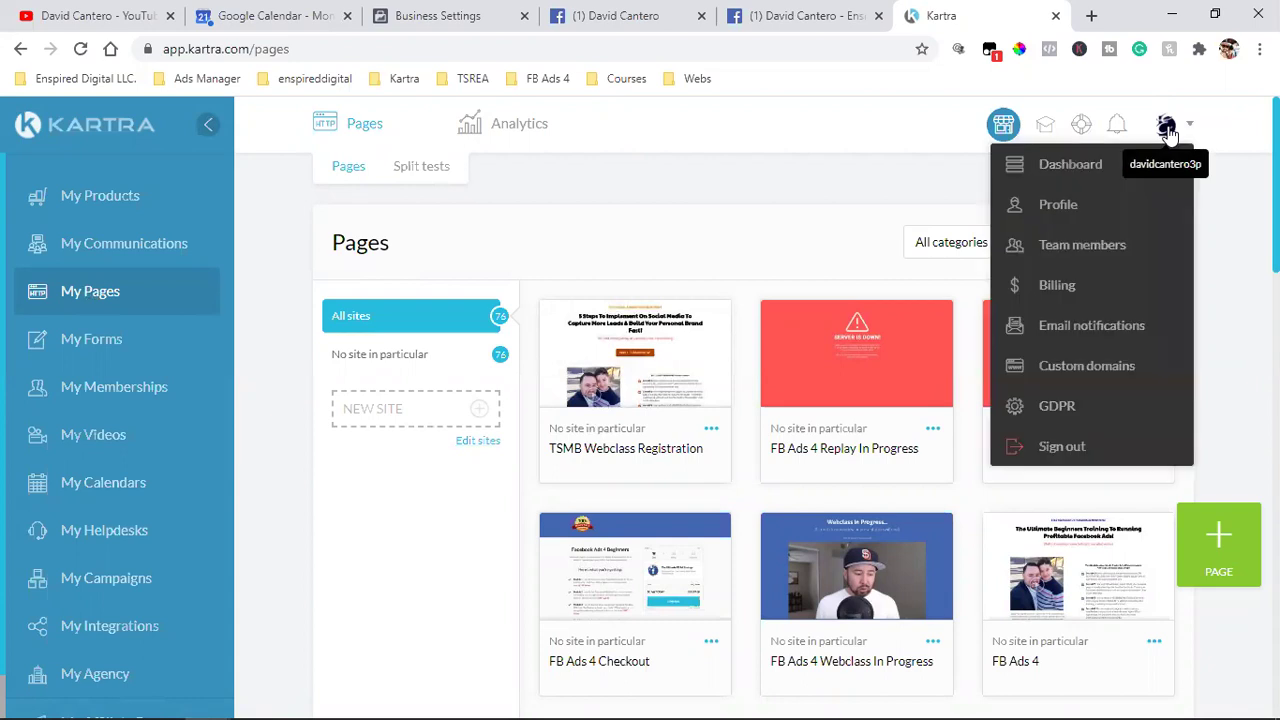
pyautogui.click(1052, 287)
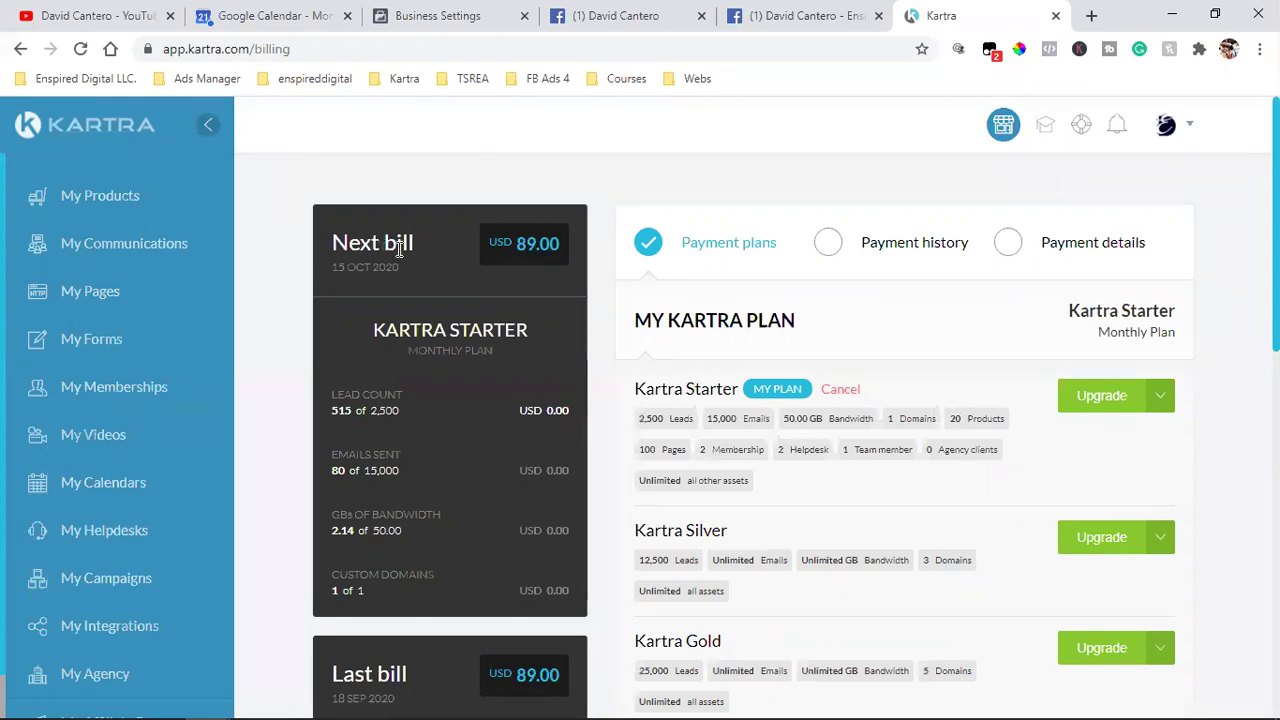
# - Highlight the Kartra Starter plan name in the next bill summary
pyautogui.moveTo(384, 339); pyautogui.dragTo(516, 337)
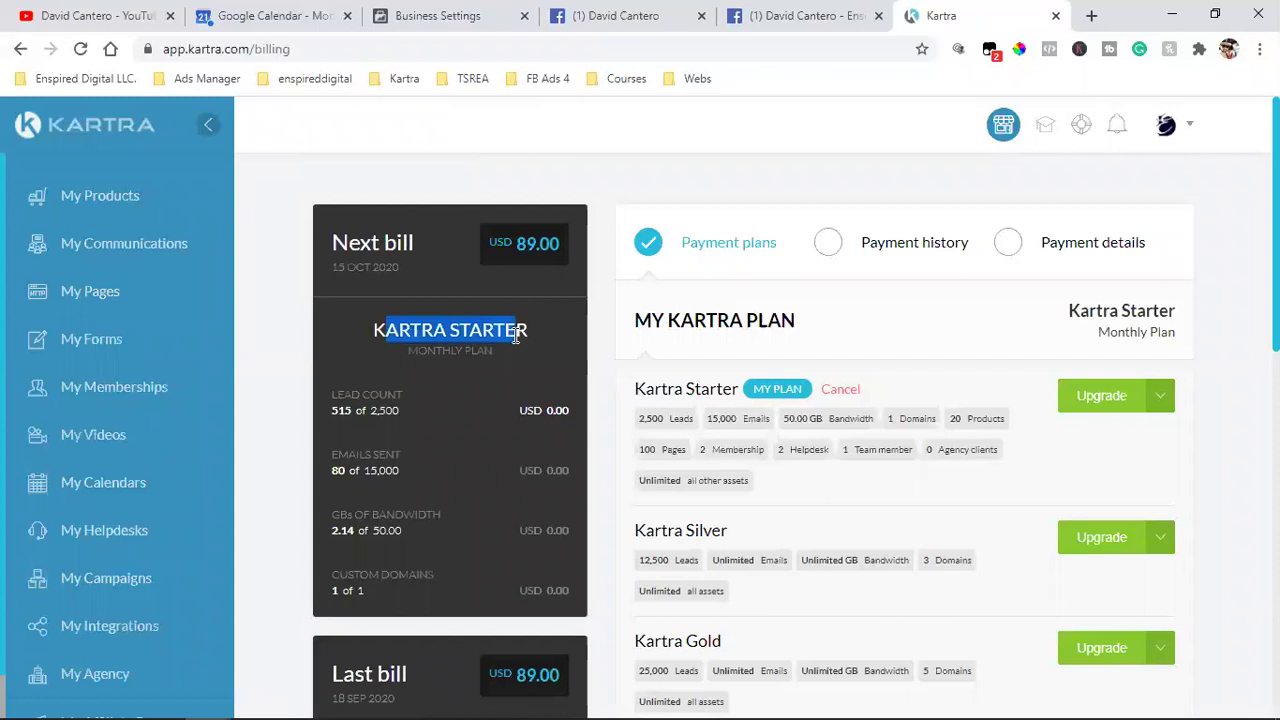
pyautogui.click(422, 328)
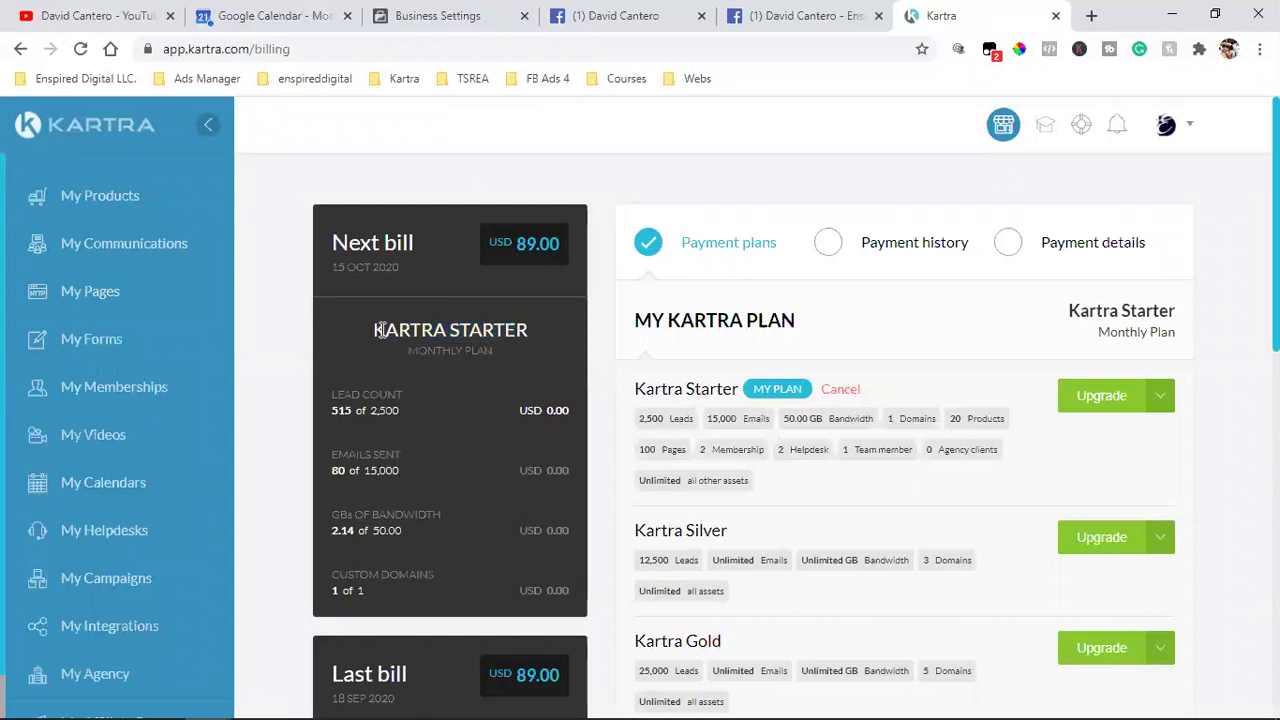
pyautogui.moveTo(376, 331); pyautogui.dragTo(566, 331)
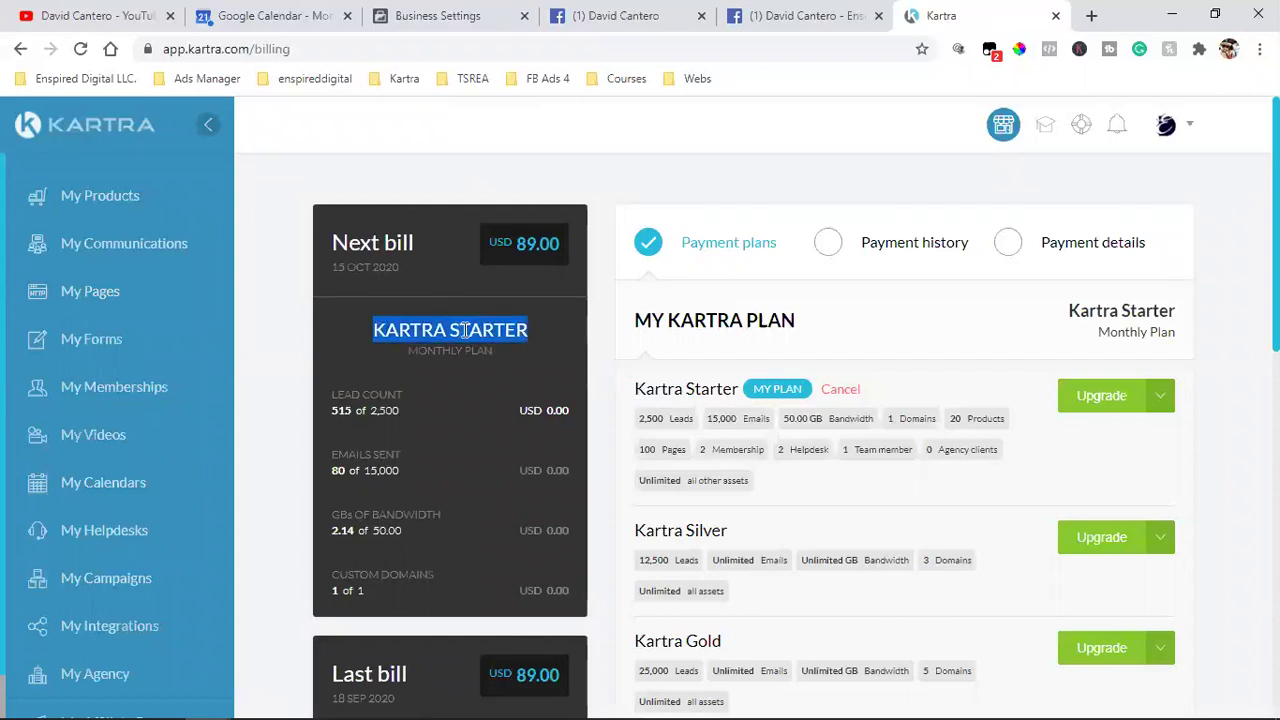
# - Review the available Kartra payment plans and highlight the Kartra Gold plan name
pyautogui.scroll(-4, 465, 330)
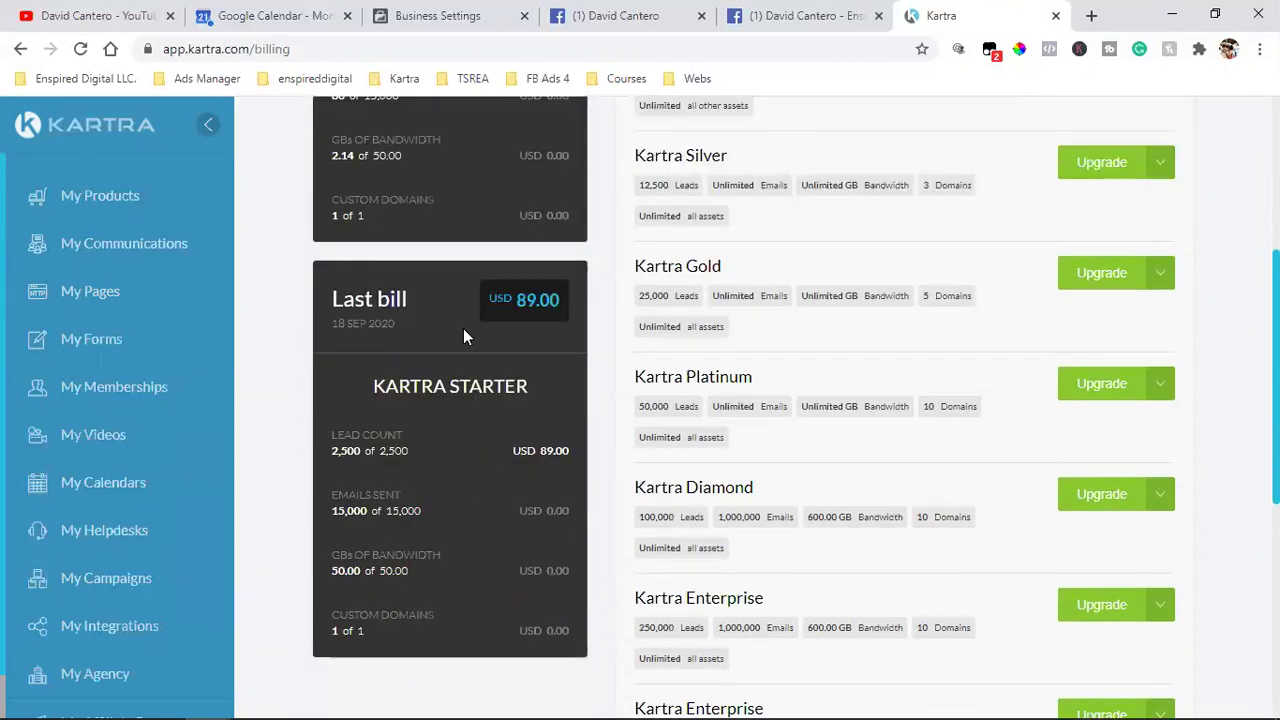
pyautogui.scroll(-4, 463, 328)
pyautogui.scroll(4, 698, 372)
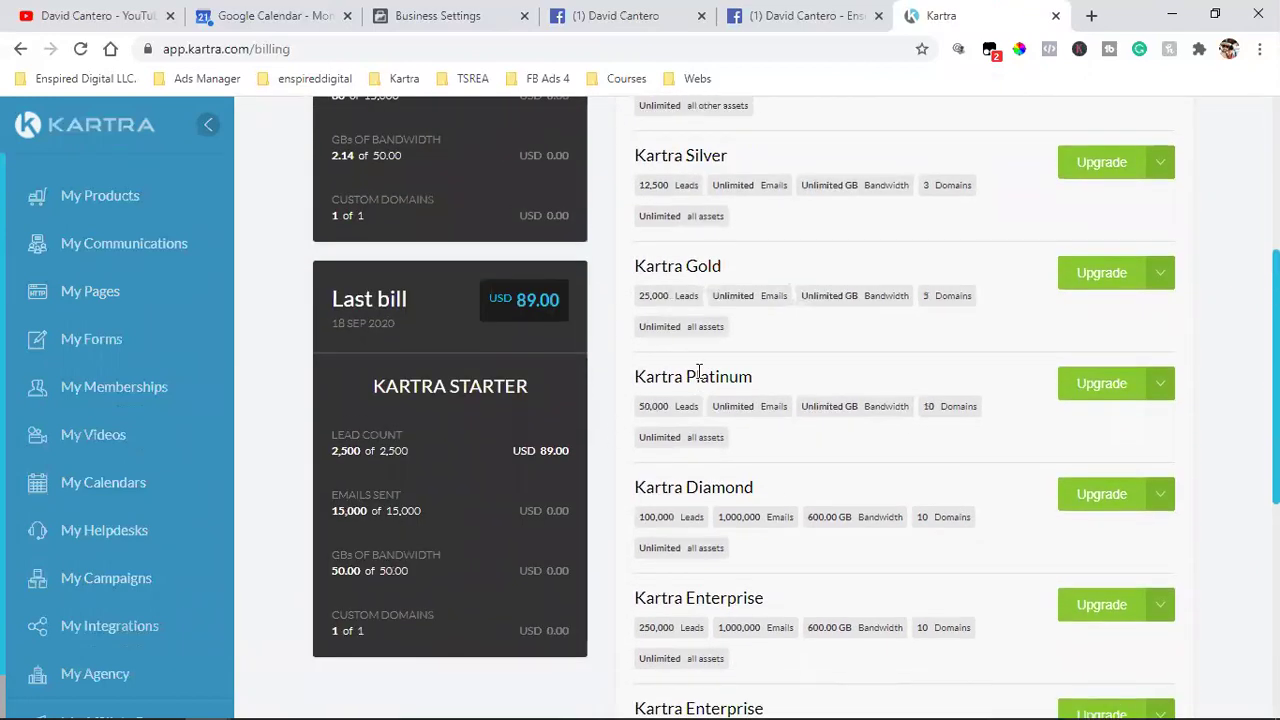
pyautogui.scroll(1, 698, 372)
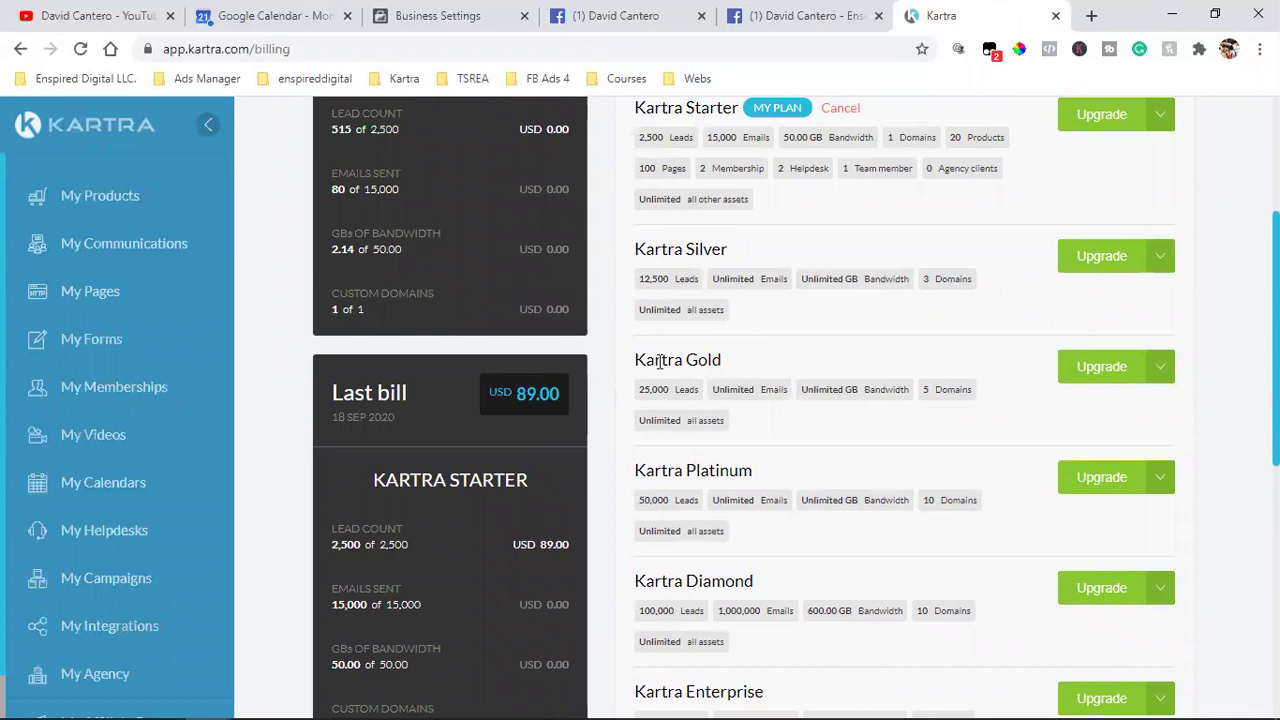
pyautogui.moveTo(660, 362); pyautogui.dragTo(883, 363)
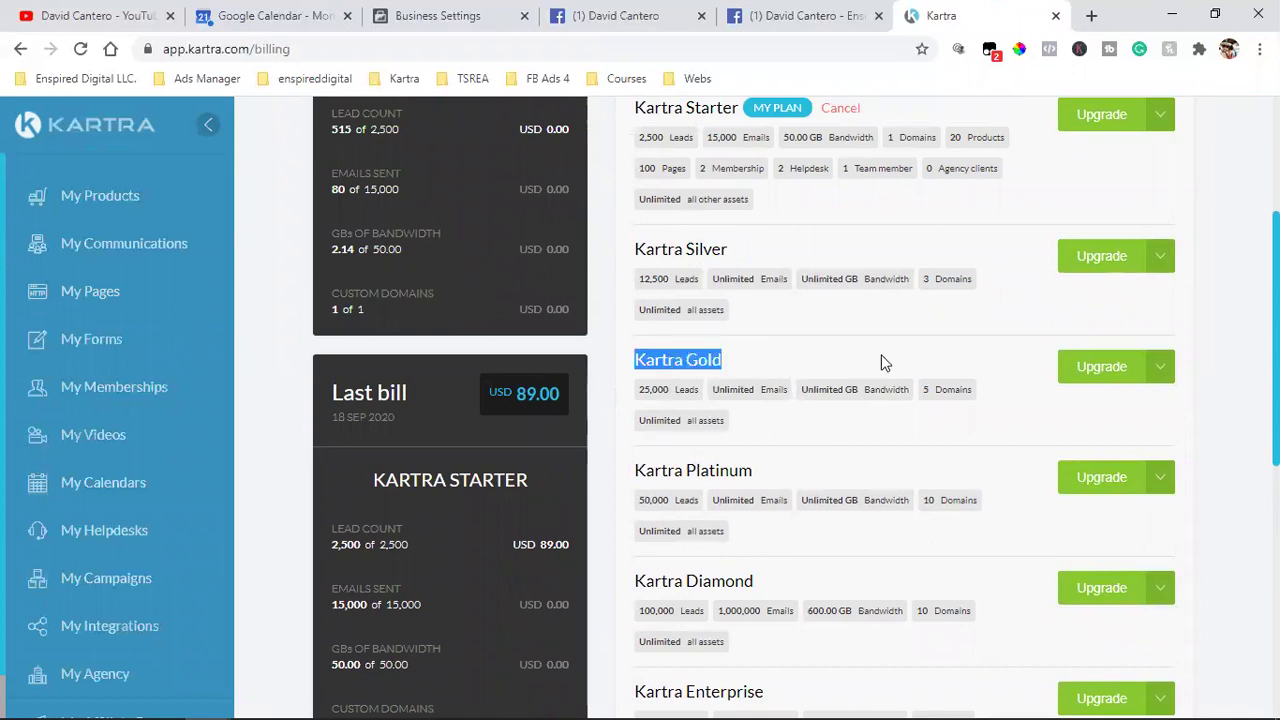
pyautogui.scroll(1, 922, 455)
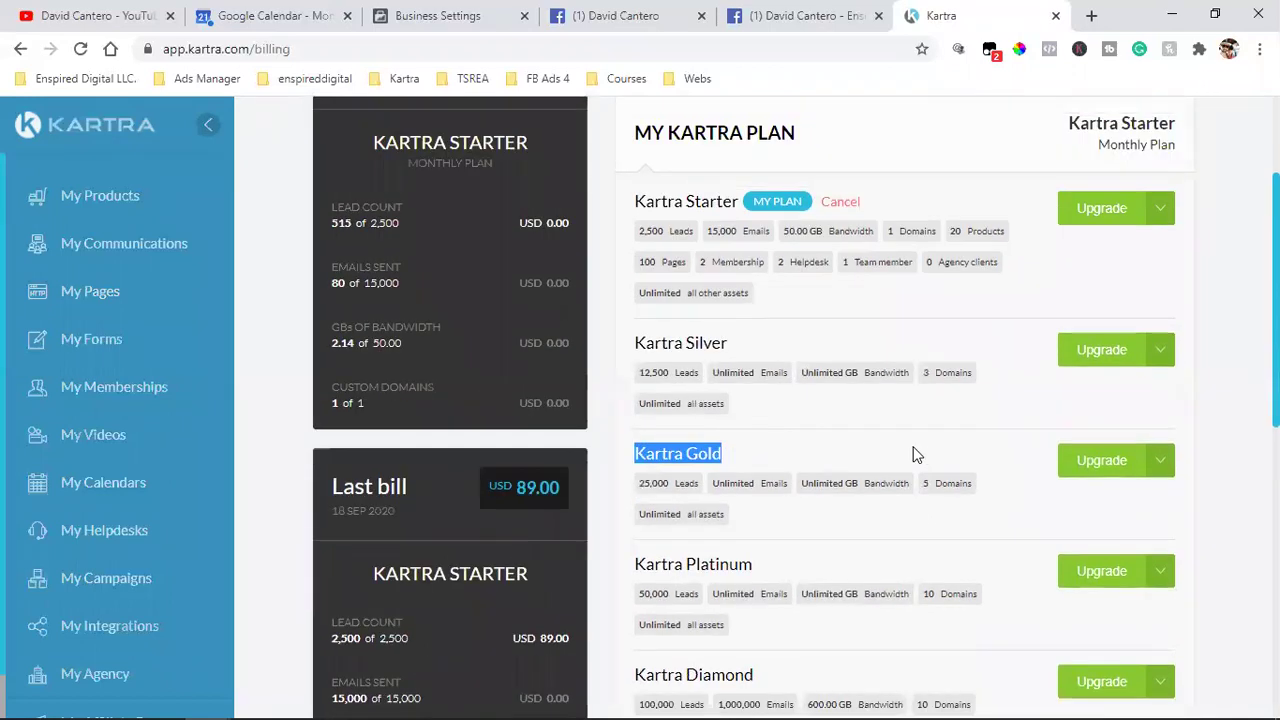
pyautogui.click(669, 450)
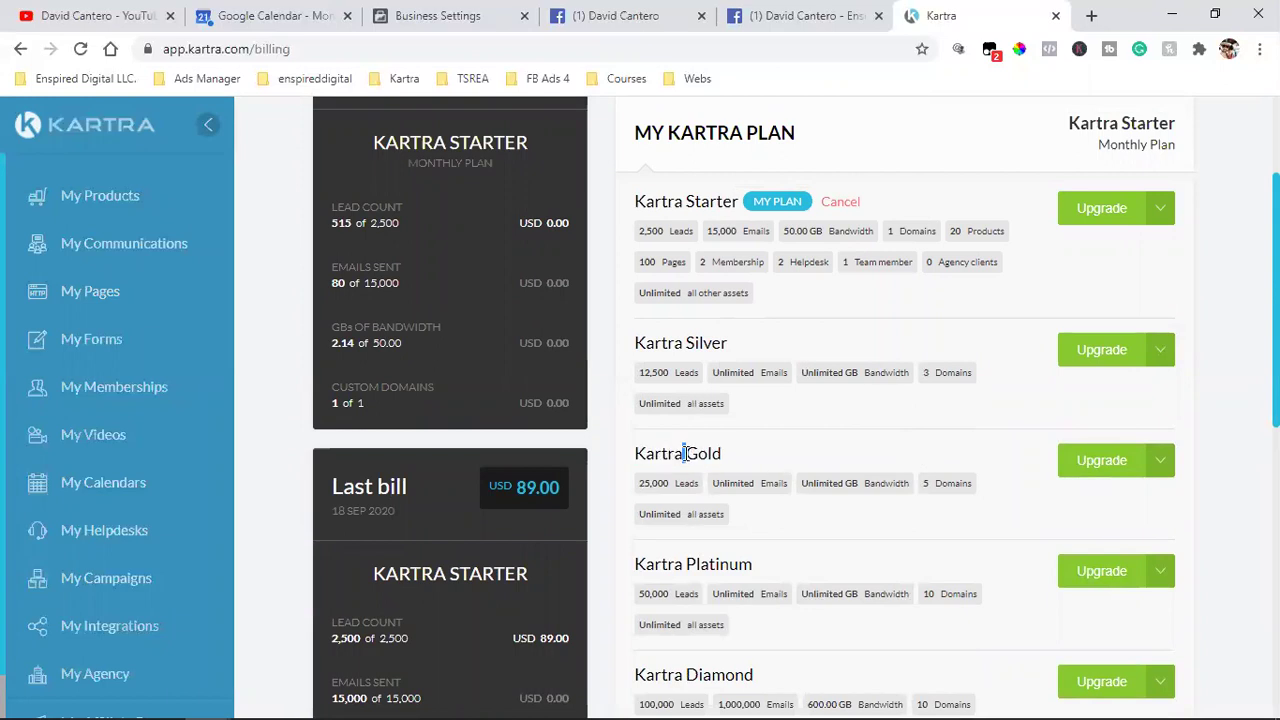
pyautogui.tripleClick(683, 455)
pyautogui.scroll(1, 690, 456)
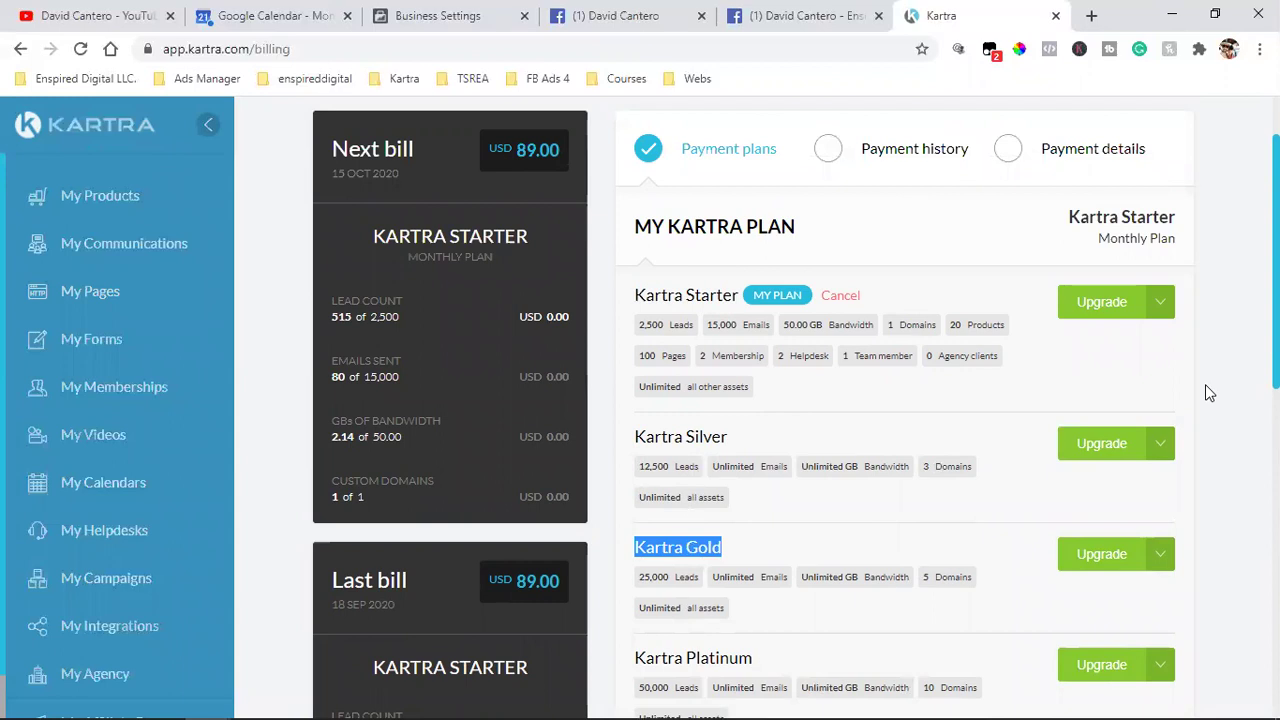
pyautogui.scroll(1, 1214, 451)
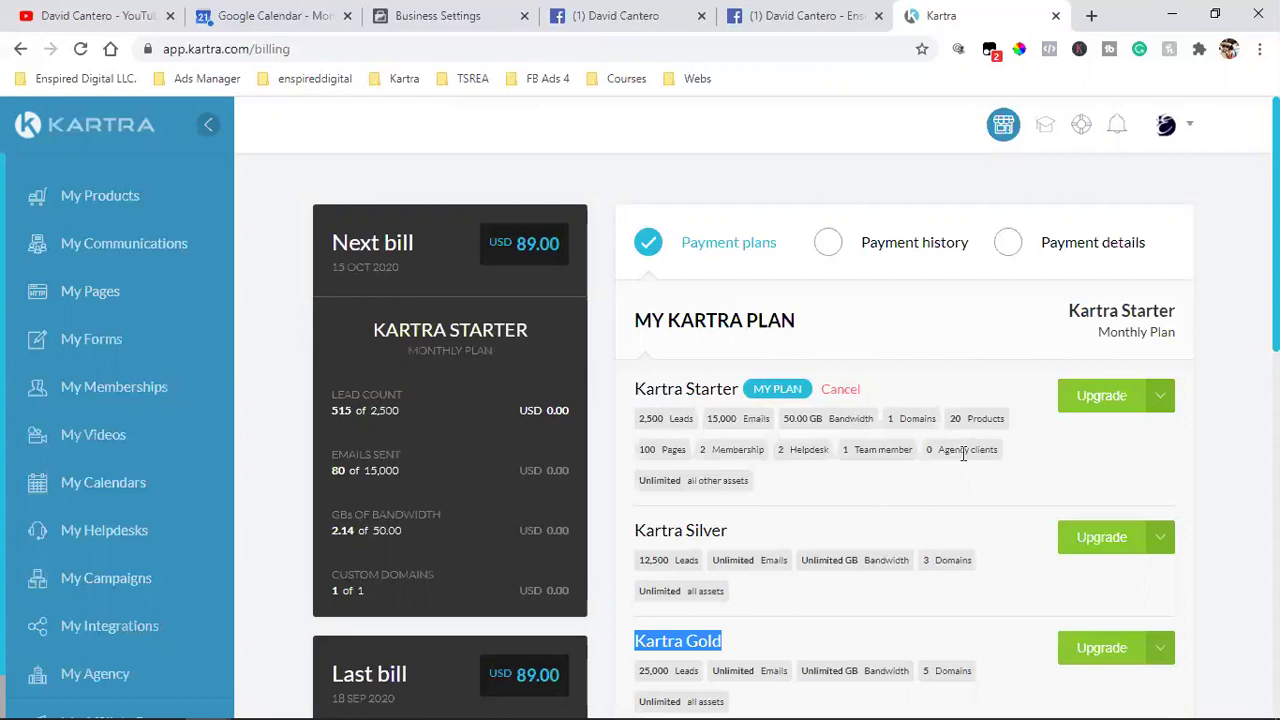
# - Highlight the Kartra Starter name in the next bill summary again, then clear the selection
pyautogui.doubleClick(412, 336)
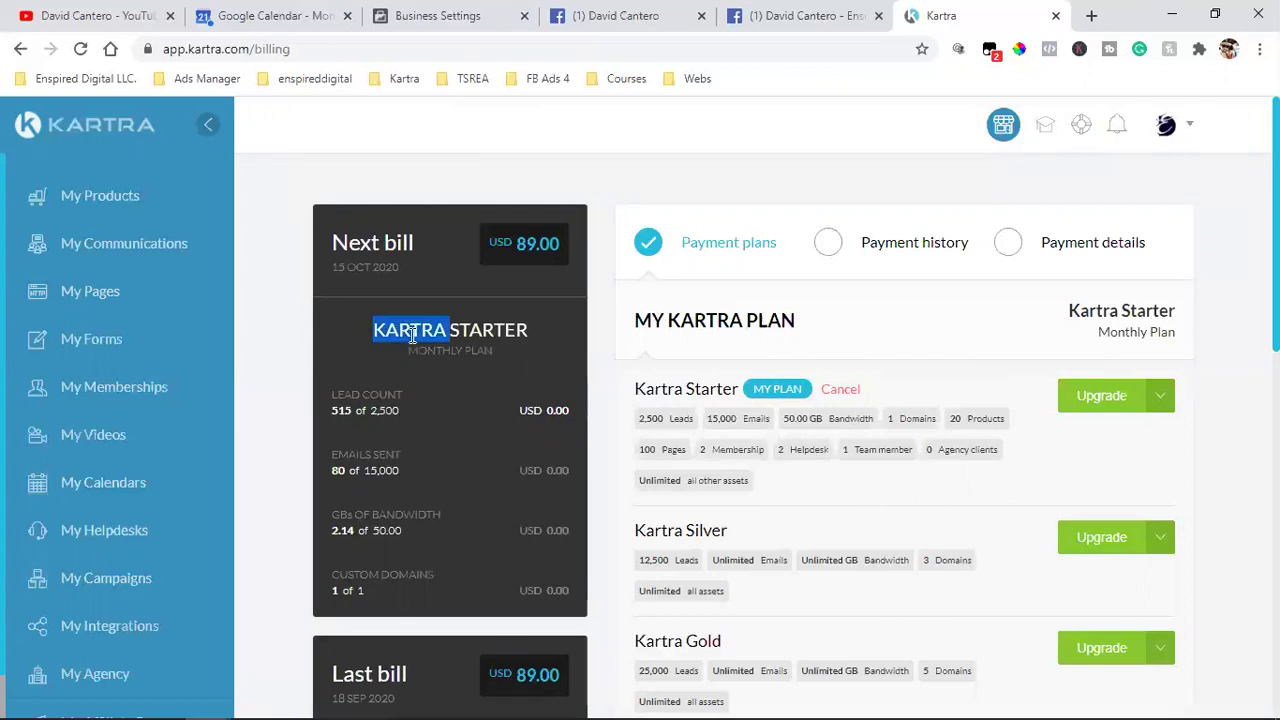
pyautogui.tripleClick(412, 336)
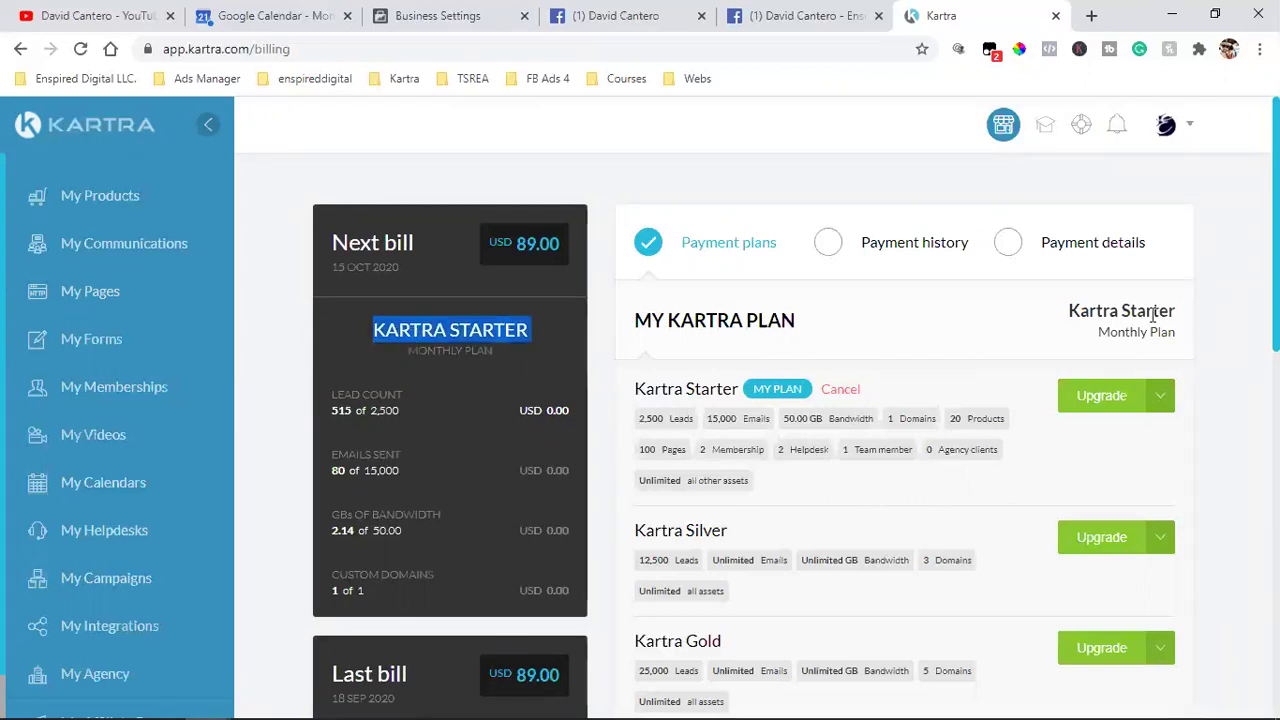
pyautogui.click(1232, 275)
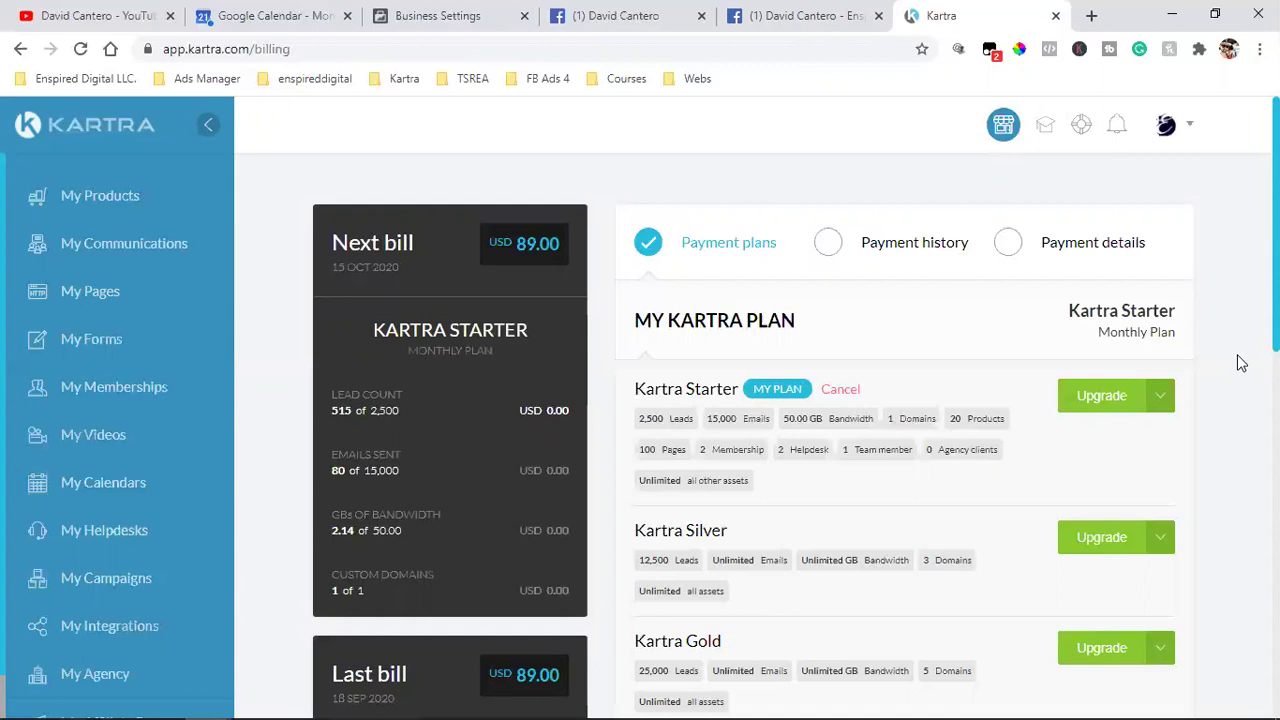
# - Examine the Kartra Gold plan in the payment plans, highlighting its name and its lead allowance
pyautogui.scroll(-2, 1240, 363)
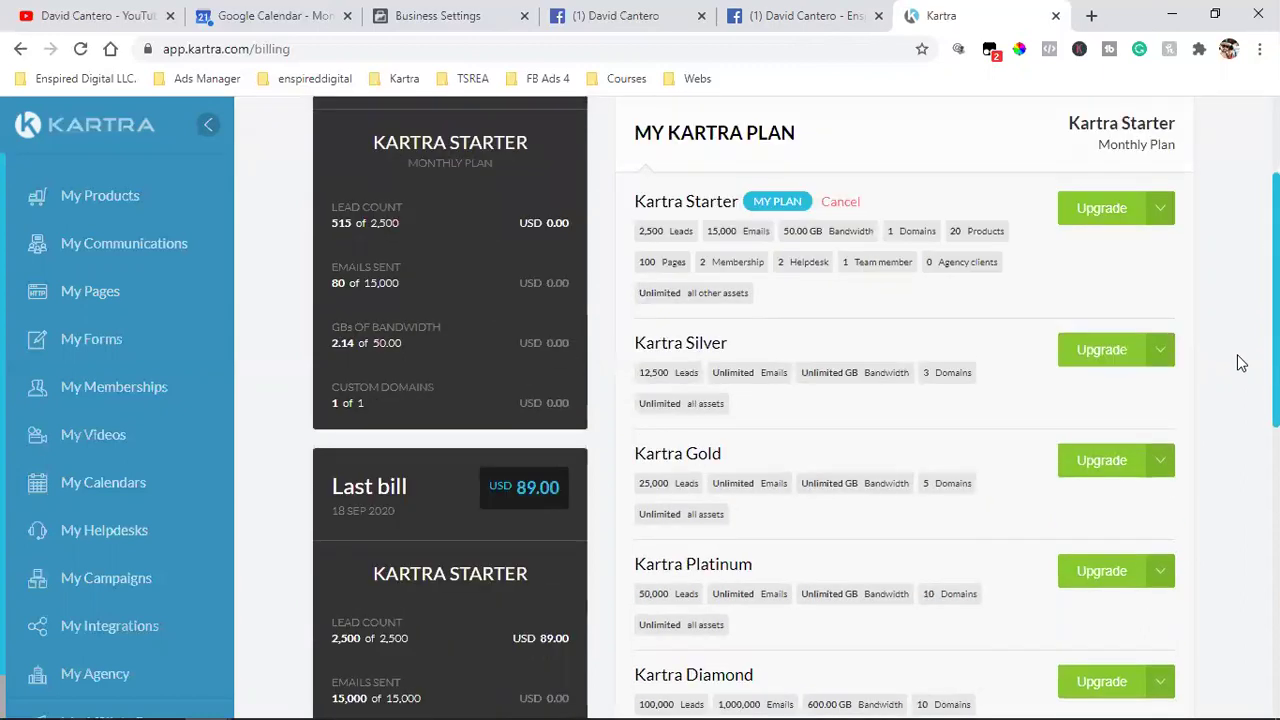
pyautogui.scroll(-1, 1240, 363)
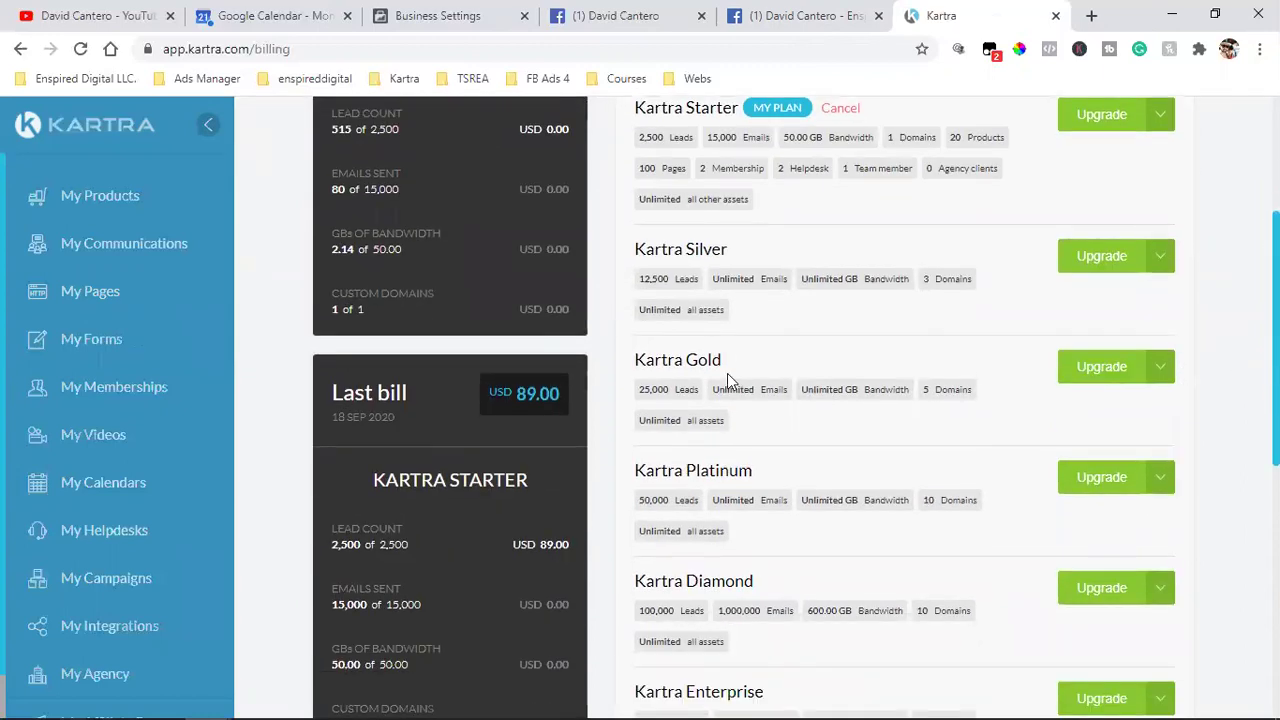
pyautogui.moveTo(724, 362); pyautogui.dragTo(636, 362)
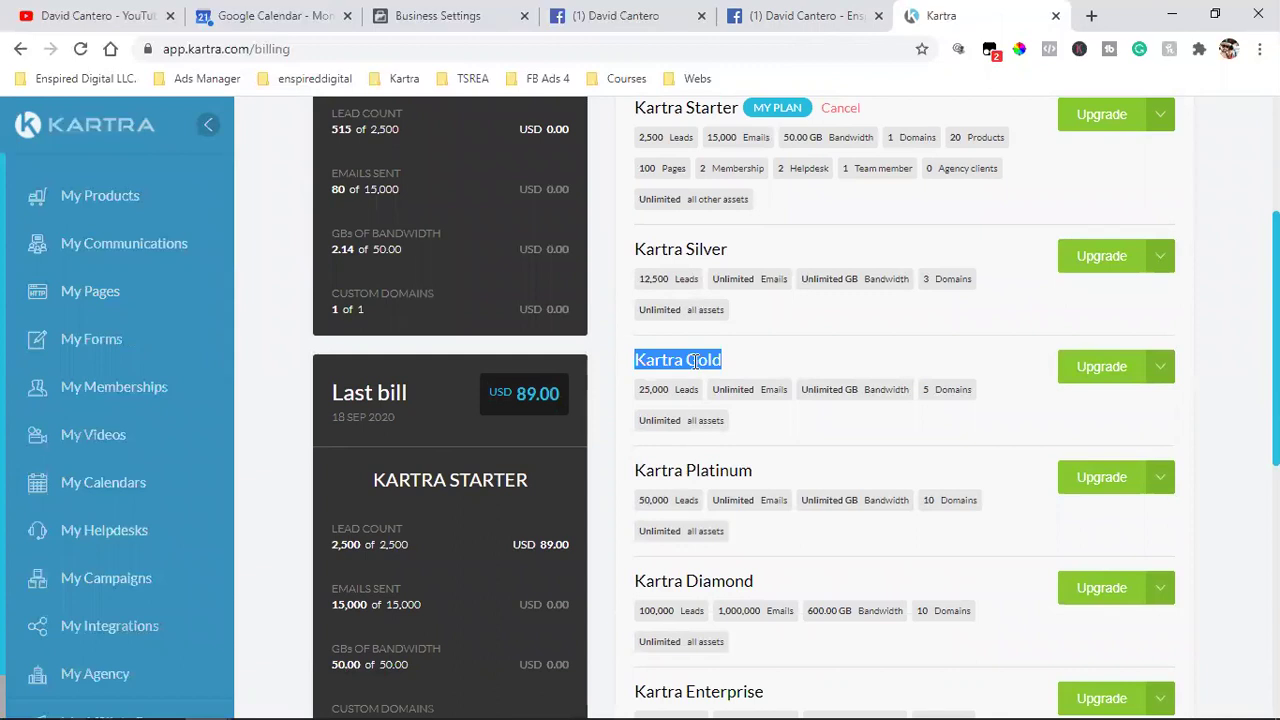
pyautogui.click(650, 388)
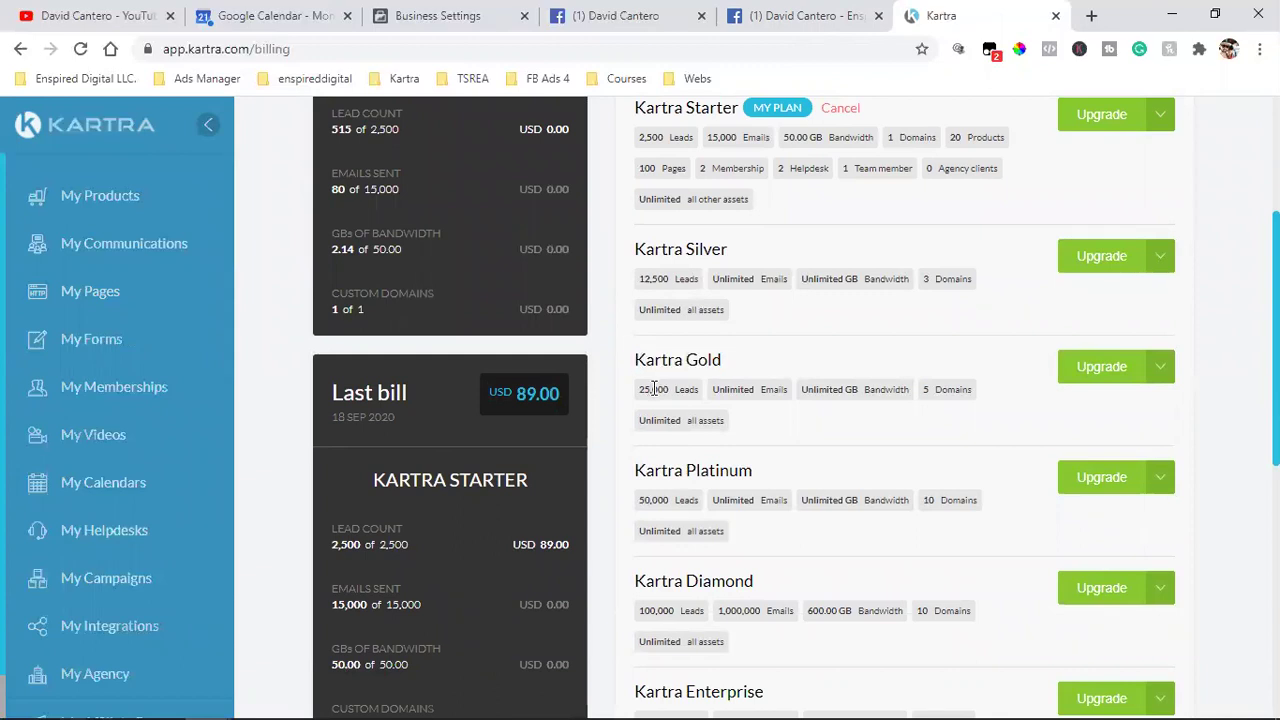
pyautogui.tripleClick(653, 388)
pyautogui.click(652, 388)
pyautogui.doubleClick(653, 390)
pyautogui.click(654, 398)
pyautogui.doubleClick(654, 390)
pyautogui.click(786, 437)
pyautogui.doubleClick(700, 360)
pyautogui.tripleClick(692, 360)
# - Compare the current Kartra plan with Kartra Gold, highlighting the My Kartra Plan heading and the Gold plan name
pyautogui.scroll(1, 925, 455)
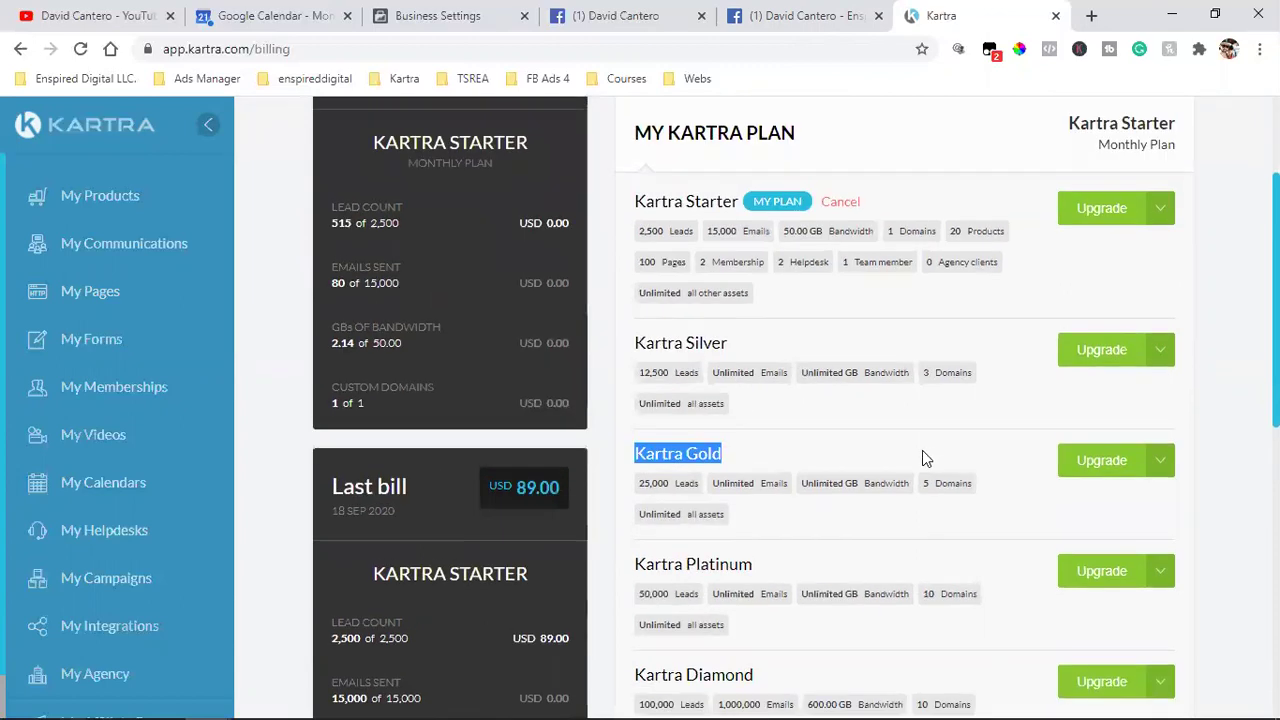
pyautogui.scroll(1, 922, 455)
pyautogui.scroll(-1, 922, 458)
pyautogui.scroll(1, 922, 455)
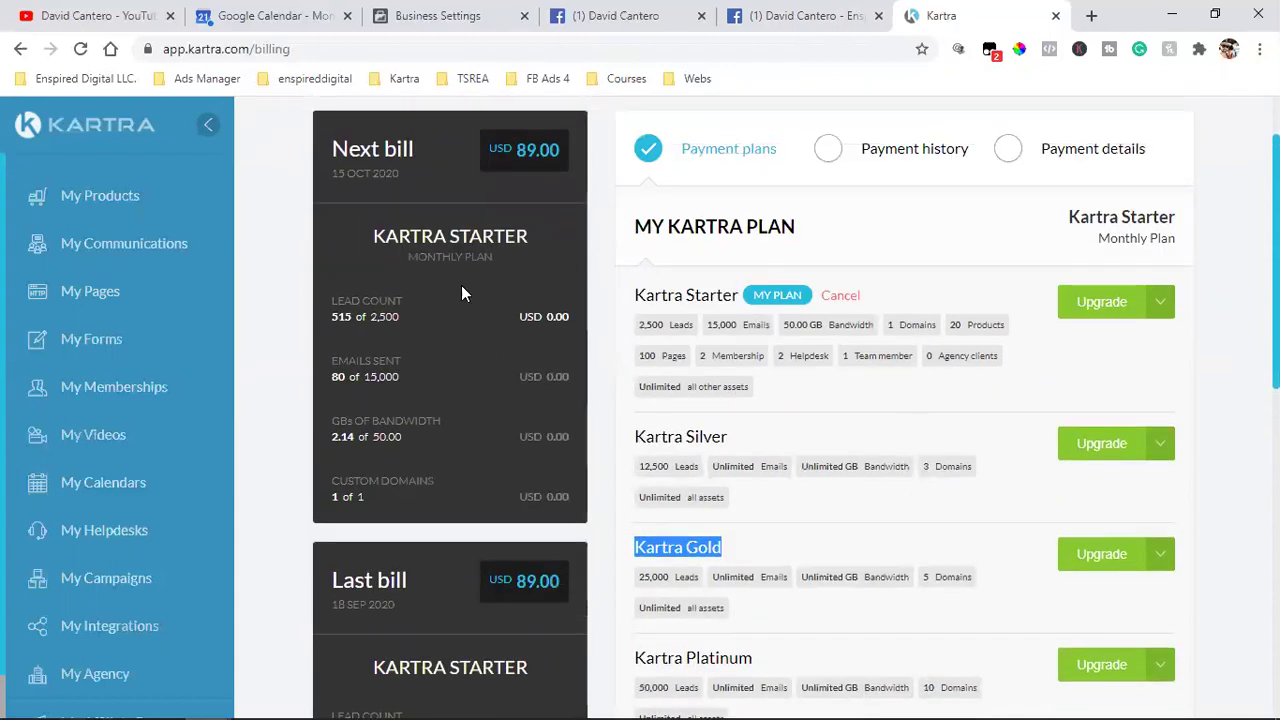
pyautogui.tripleClick(745, 231)
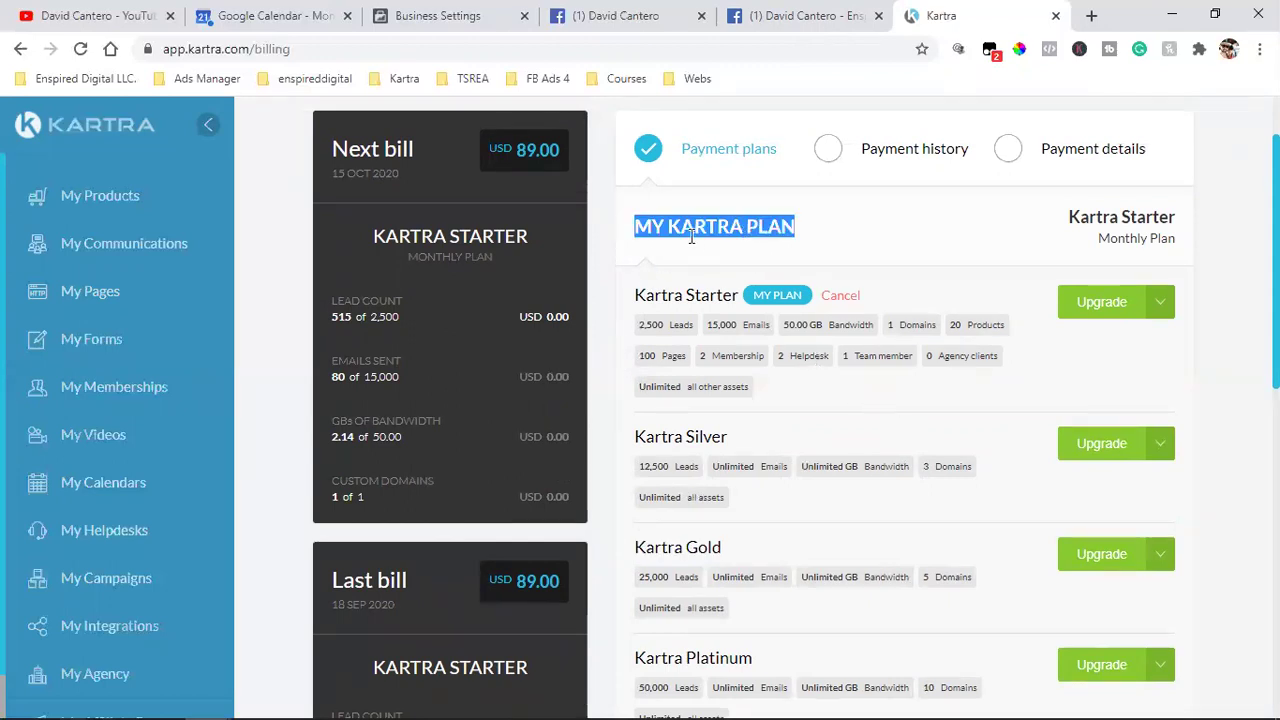
pyautogui.tripleClick(680, 545)
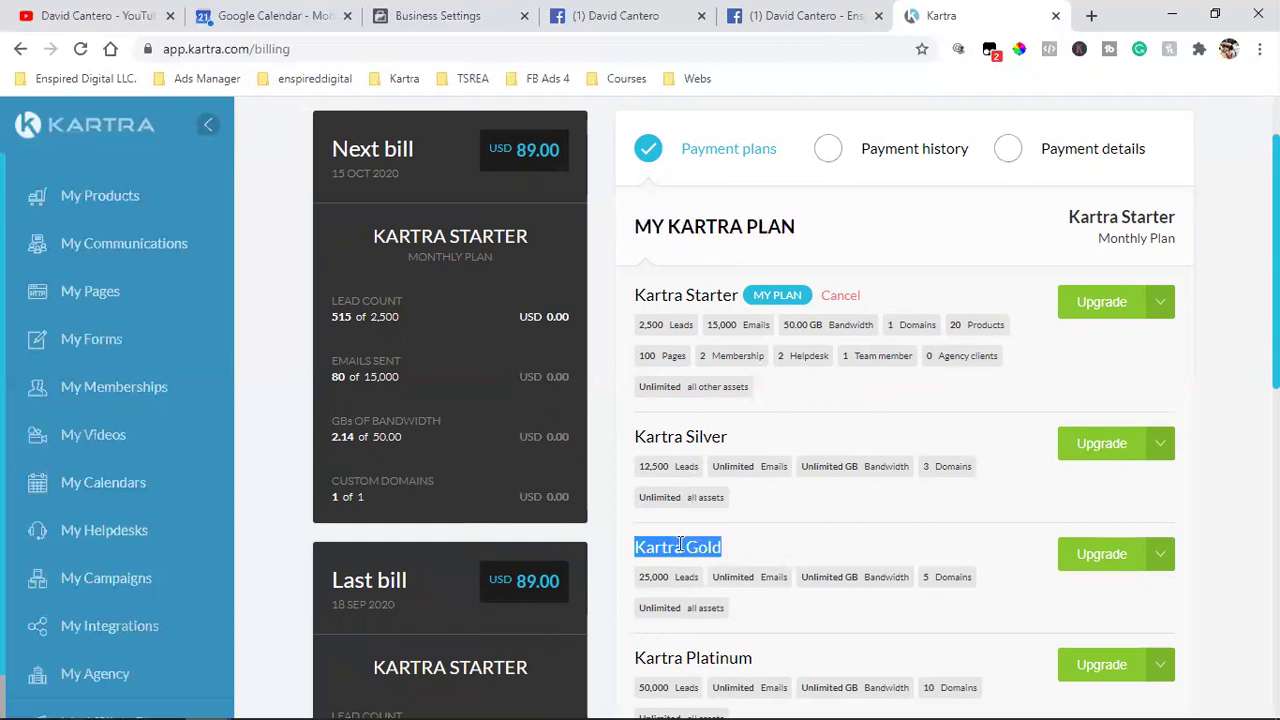
pyautogui.click(1225, 450)
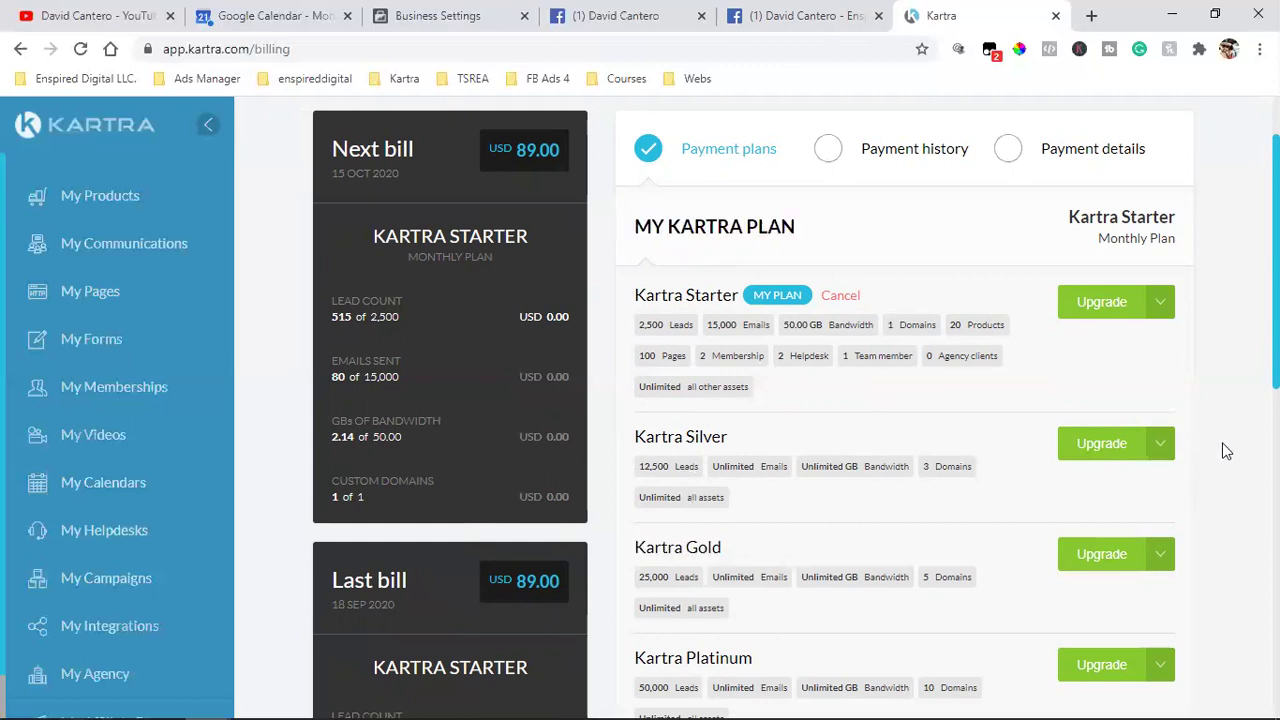
pyautogui.tripleClick(676, 545)
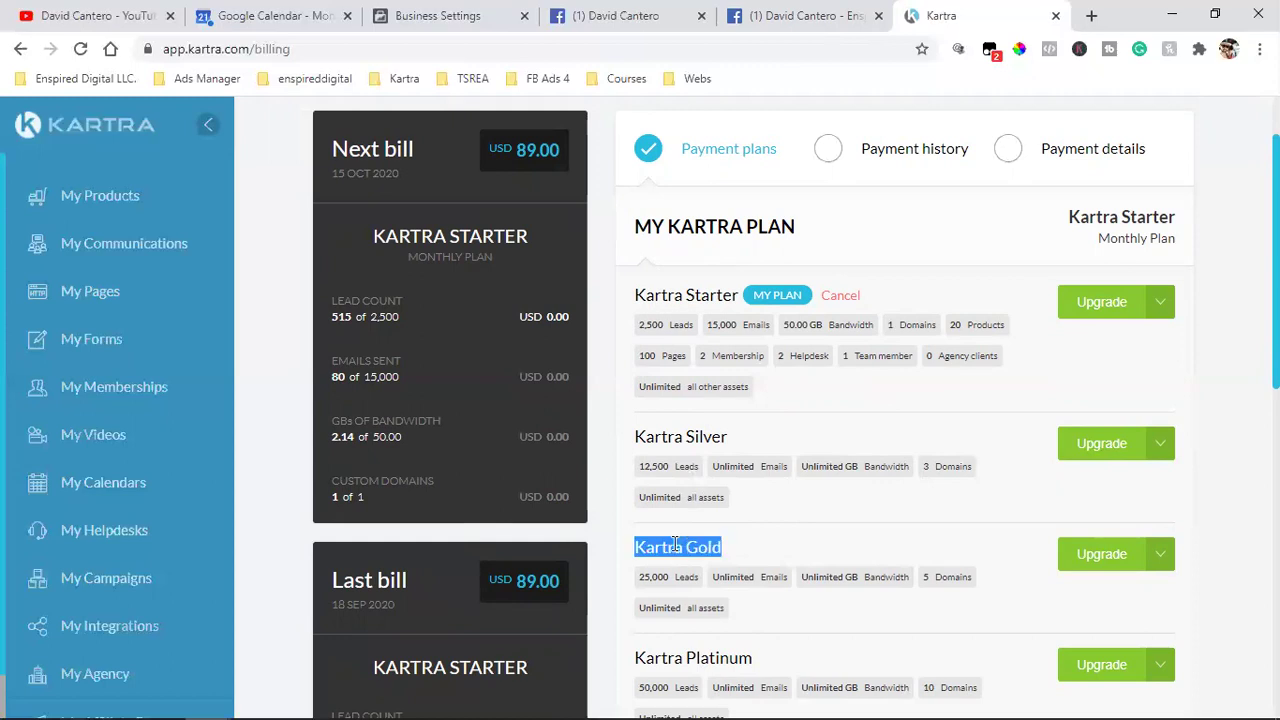
pyautogui.click(676, 545)
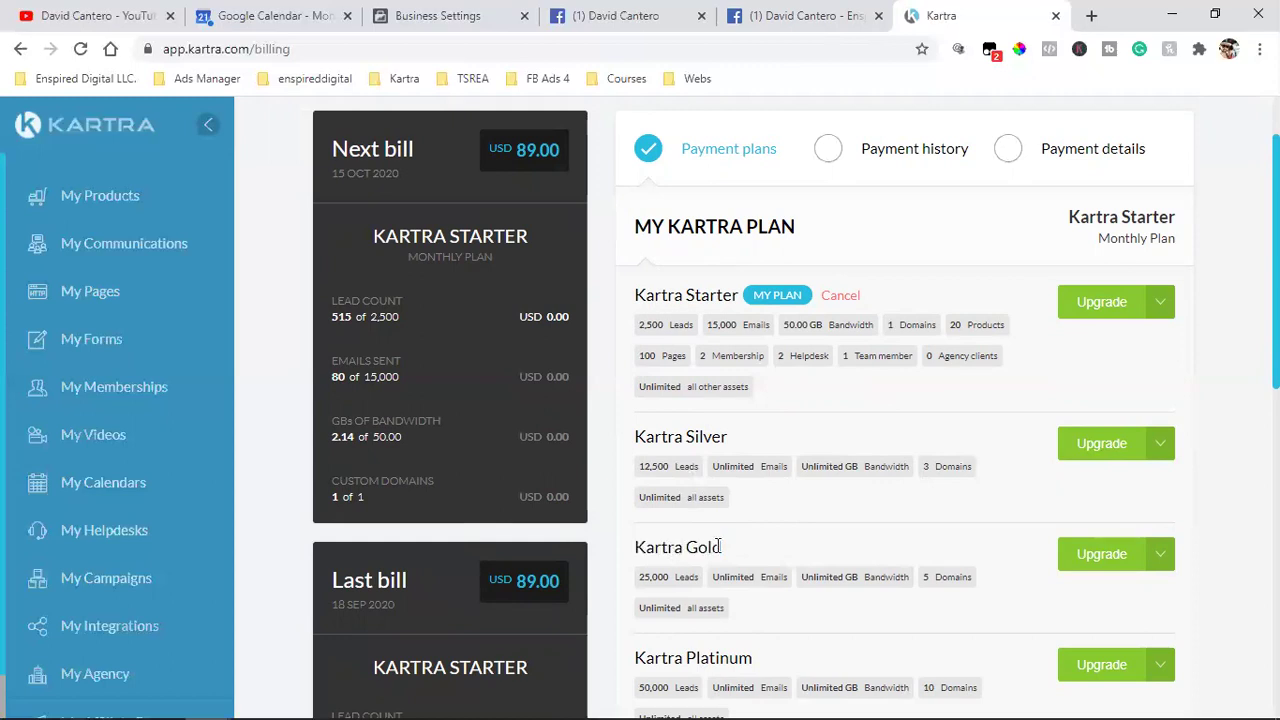
# - Highlight the My Kartra Plan heading on the billing page, then clear the selection
pyautogui.tripleClick(703, 236)
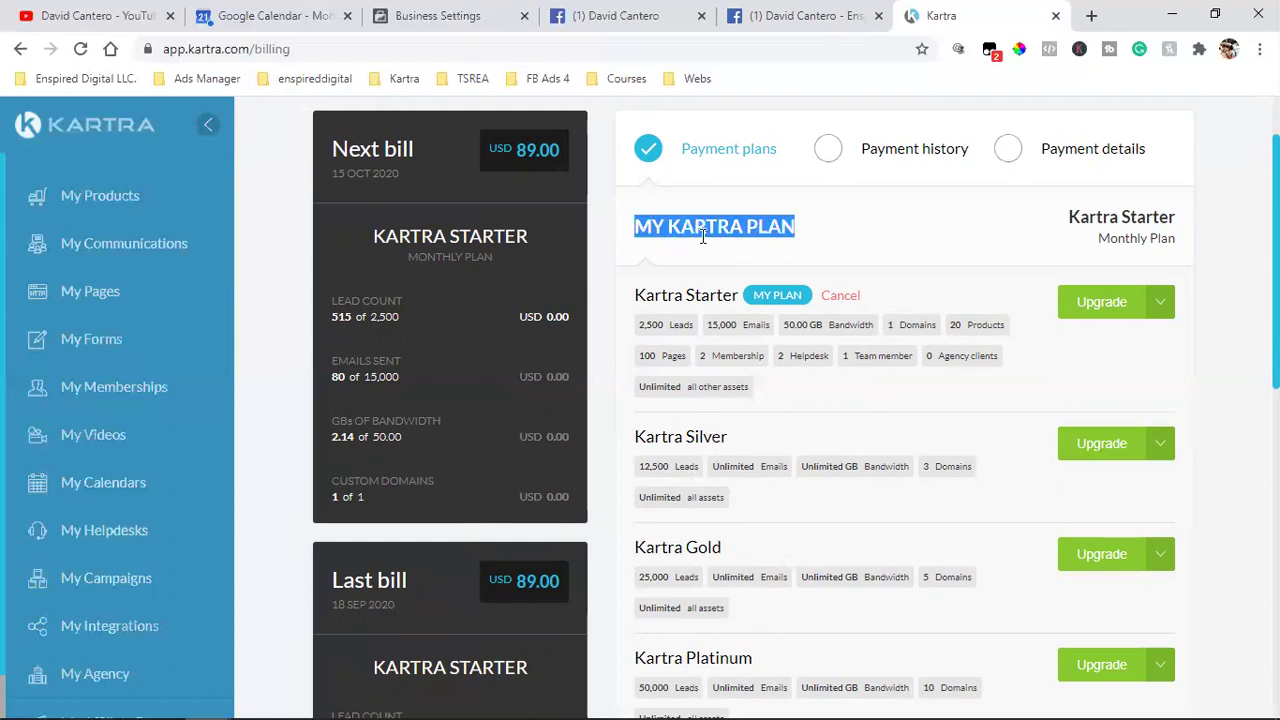
pyautogui.click(700, 235)
pyautogui.moveTo(632, 226); pyautogui.dragTo(811, 233)
pyautogui.click(779, 226)
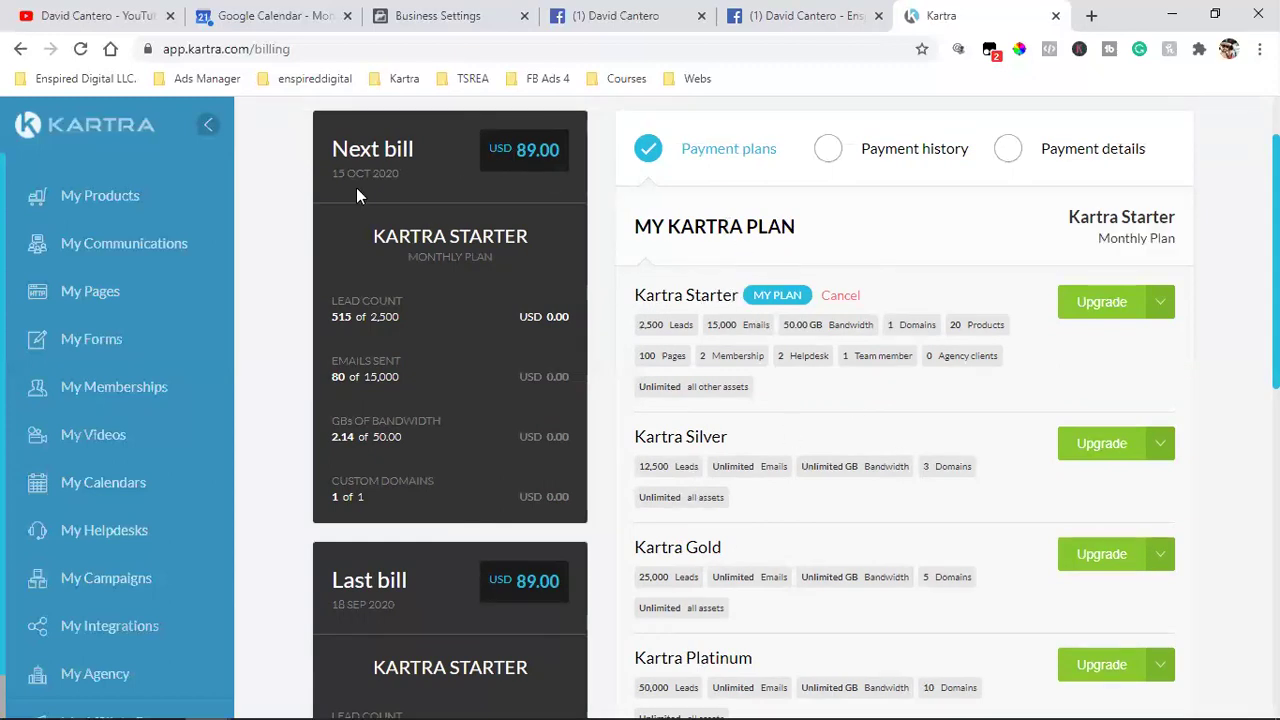
pyautogui.scroll(1, 400, 195)
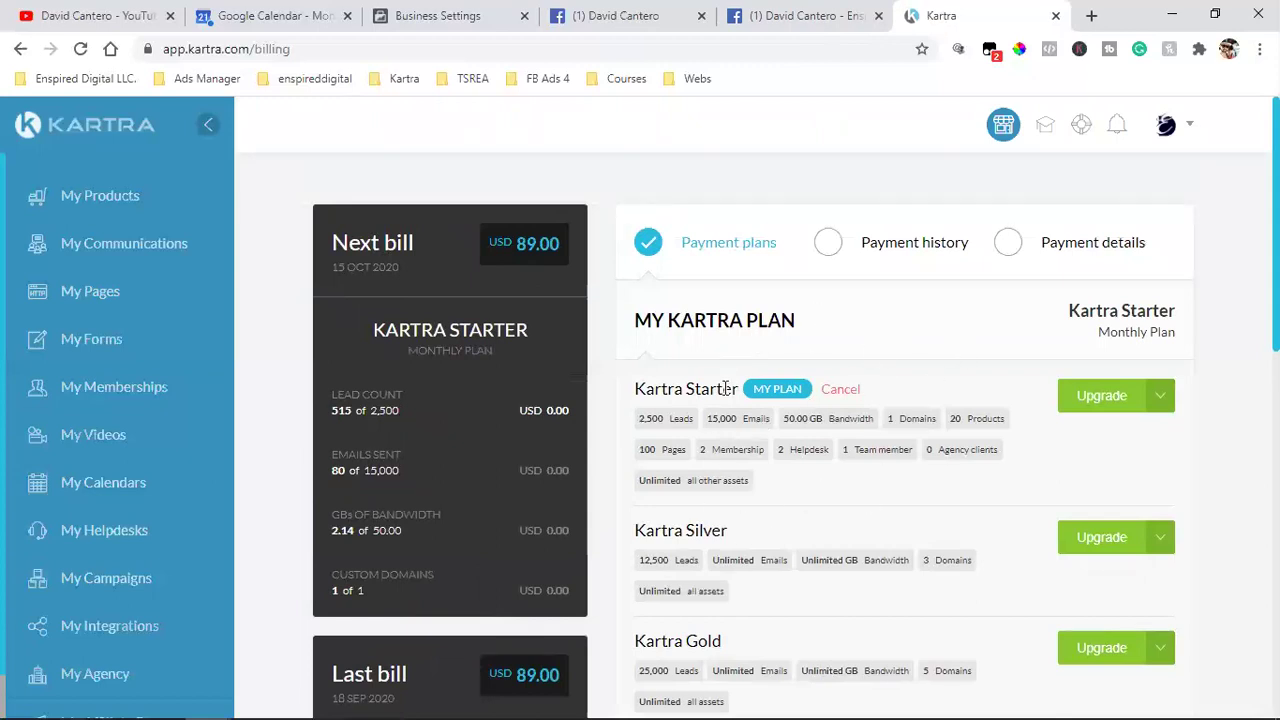
# - Highlight the My Kartra Plan heading and the Kartra Starter name in the next bill summary, then clear the selection
pyautogui.tripleClick(718, 311)
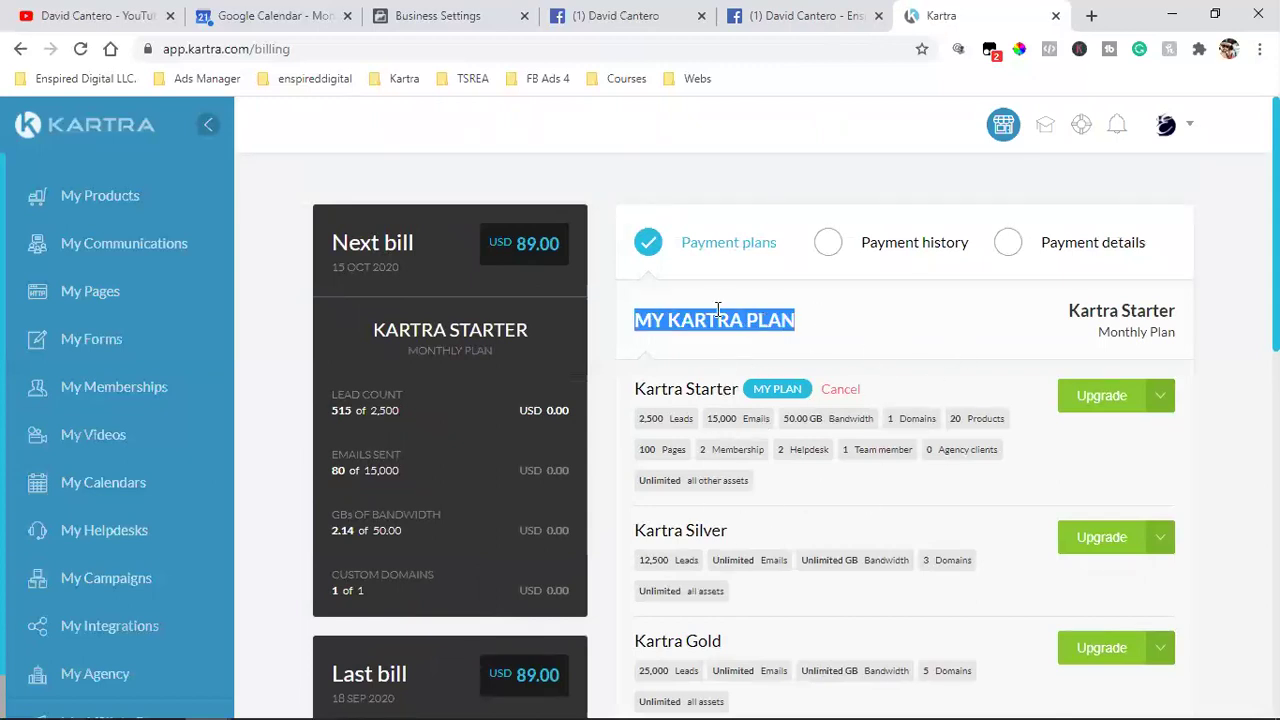
pyautogui.doubleClick(407, 327)
pyautogui.tripleClick(408, 327)
pyautogui.click(855, 320)
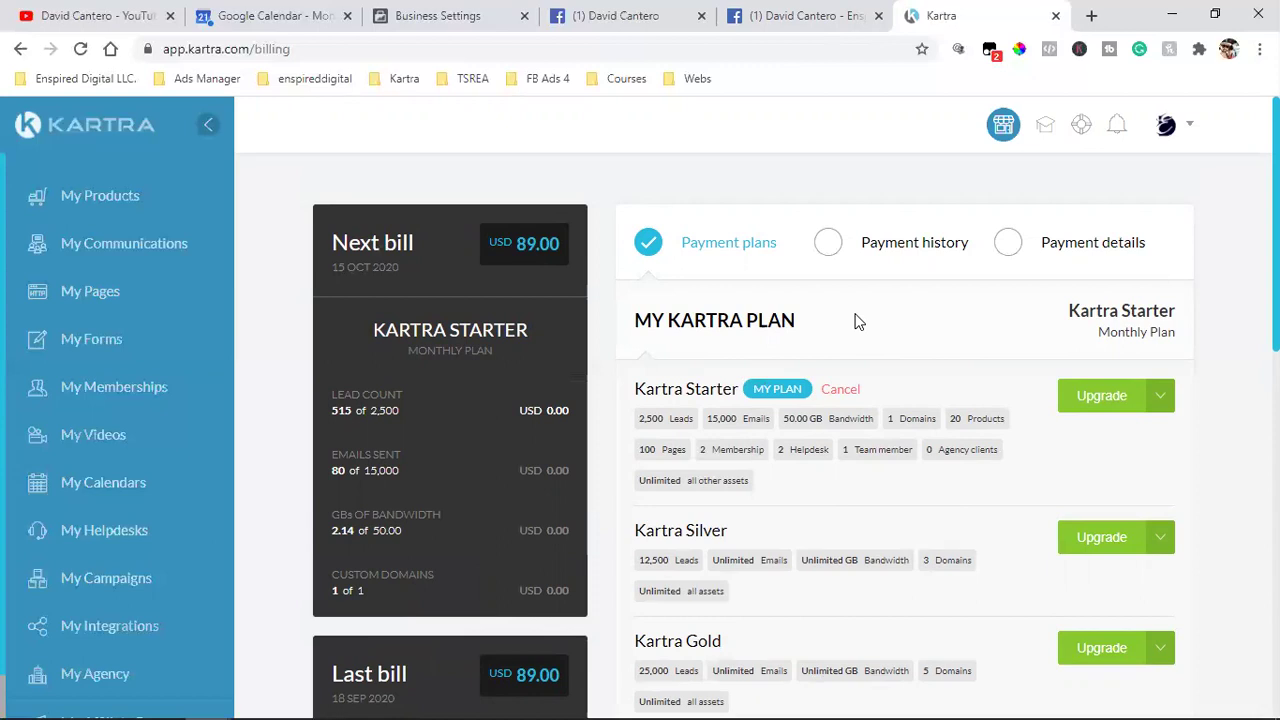
# - View the account menu's options, close it, and highlight the Kartra Starter name in the next bill summary
pyautogui.click(1166, 124)
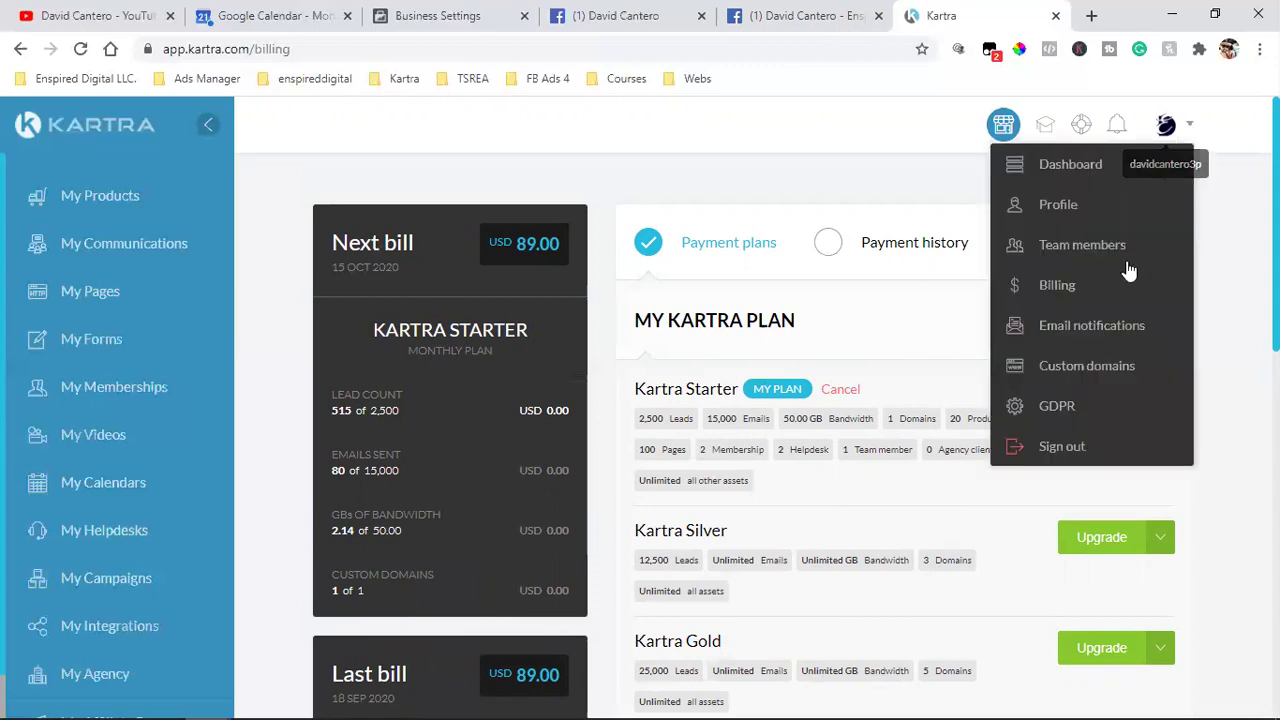
pyautogui.click(1245, 251)
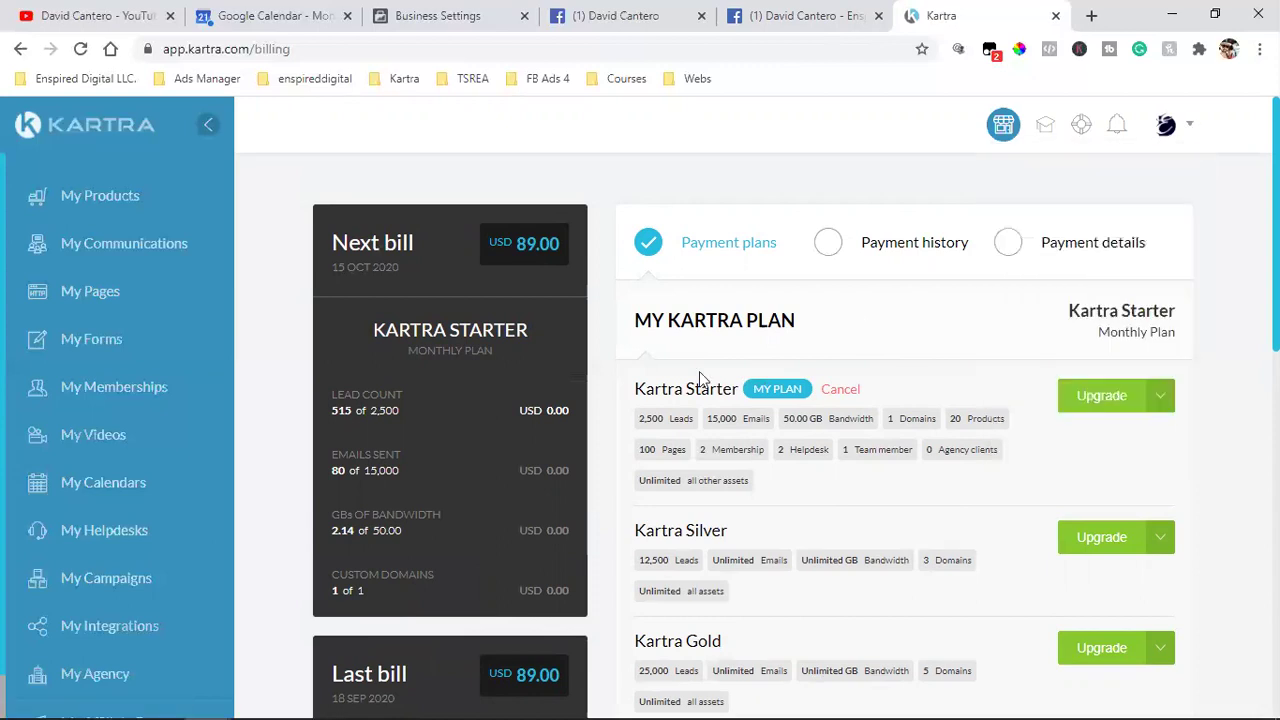
pyautogui.tripleClick(467, 329)
pyautogui.click(1181, 225)
# - Open the Kartra pages list and display the direct page link for publishing the TSMB Webclass Registration page
pyautogui.click(88, 296)
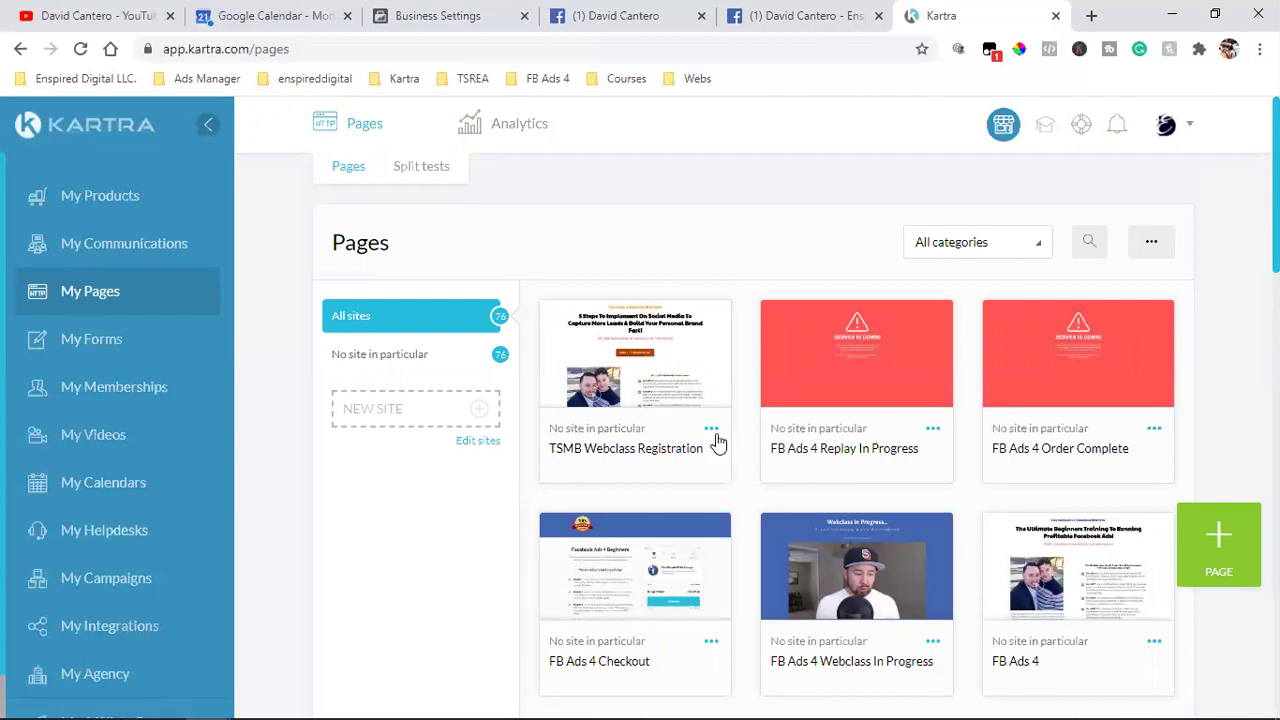
pyautogui.click(813, 404)
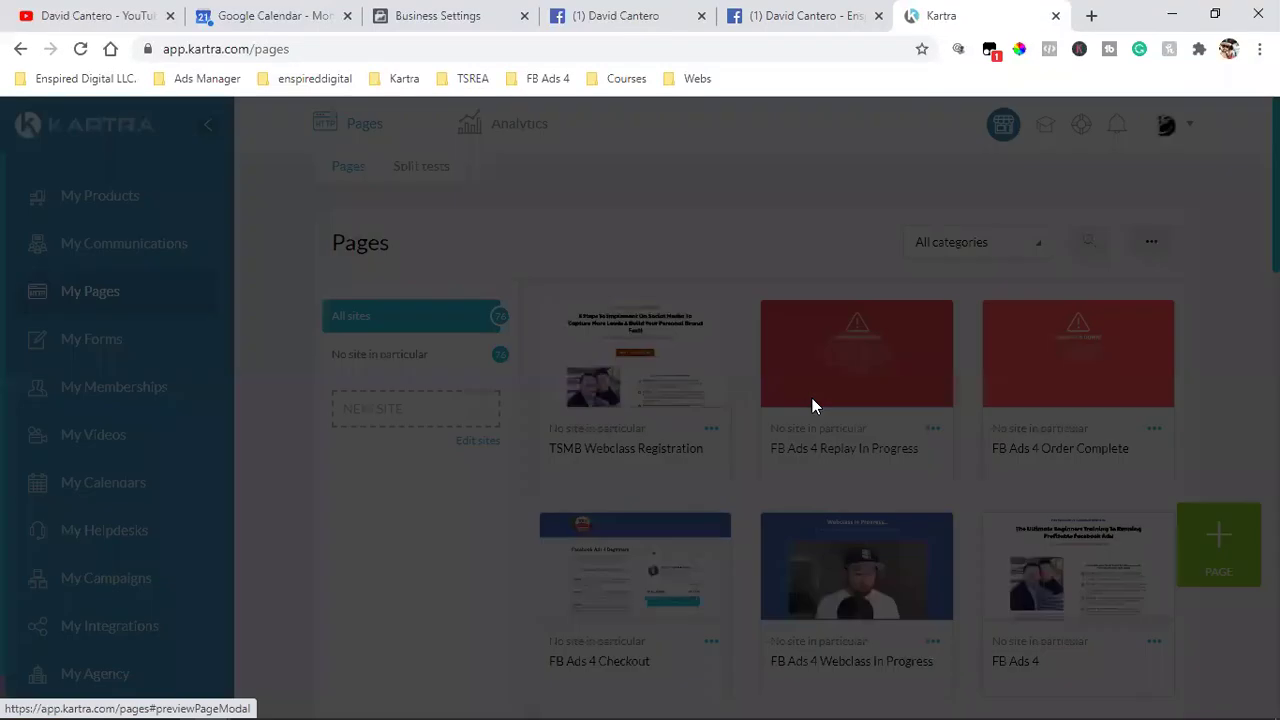
pyautogui.click(513, 340)
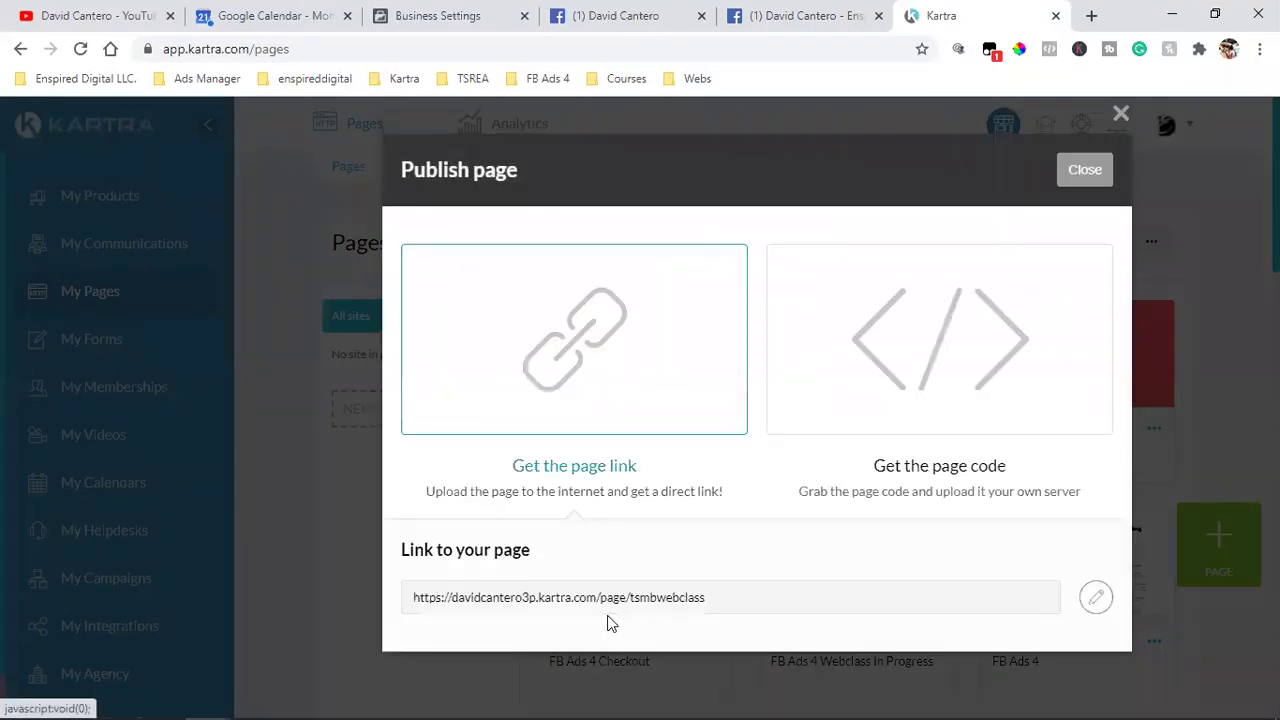
# - Highlight the full published page link in the Publish page dialog
pyautogui.tripleClick(544, 598)
pyautogui.click(668, 600)
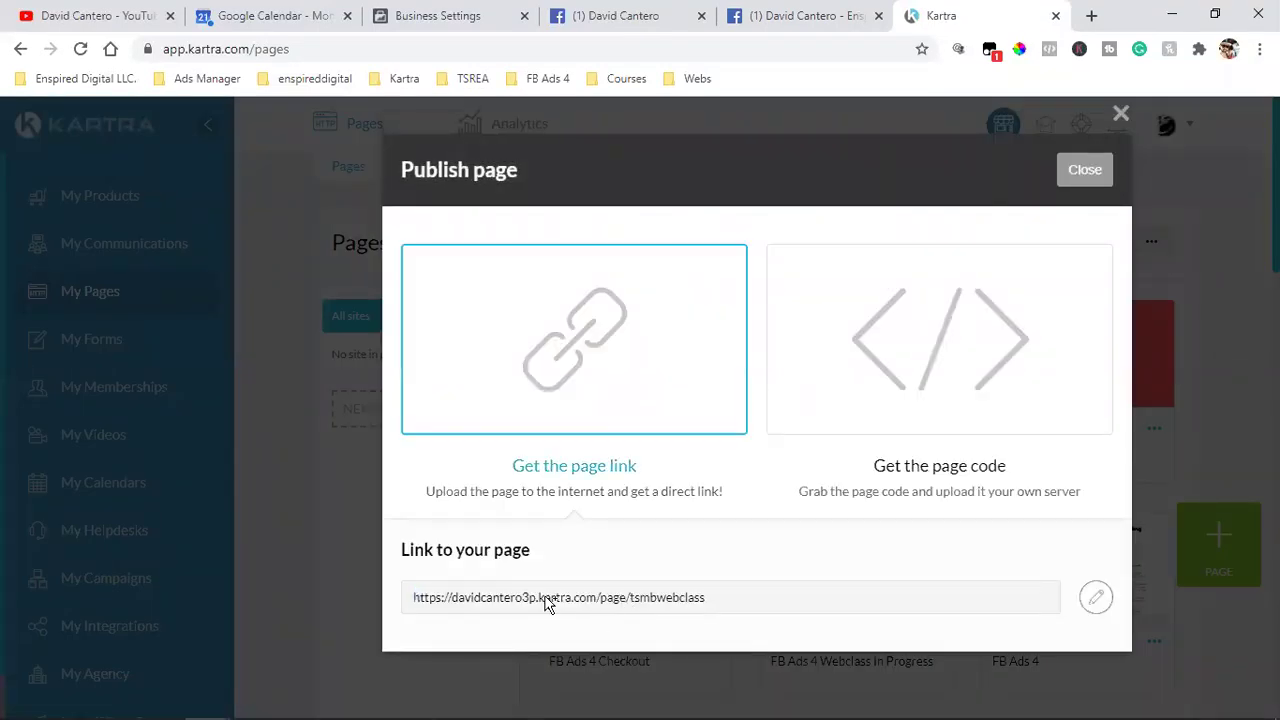
pyautogui.moveTo(456, 600); pyautogui.dragTo(708, 601)
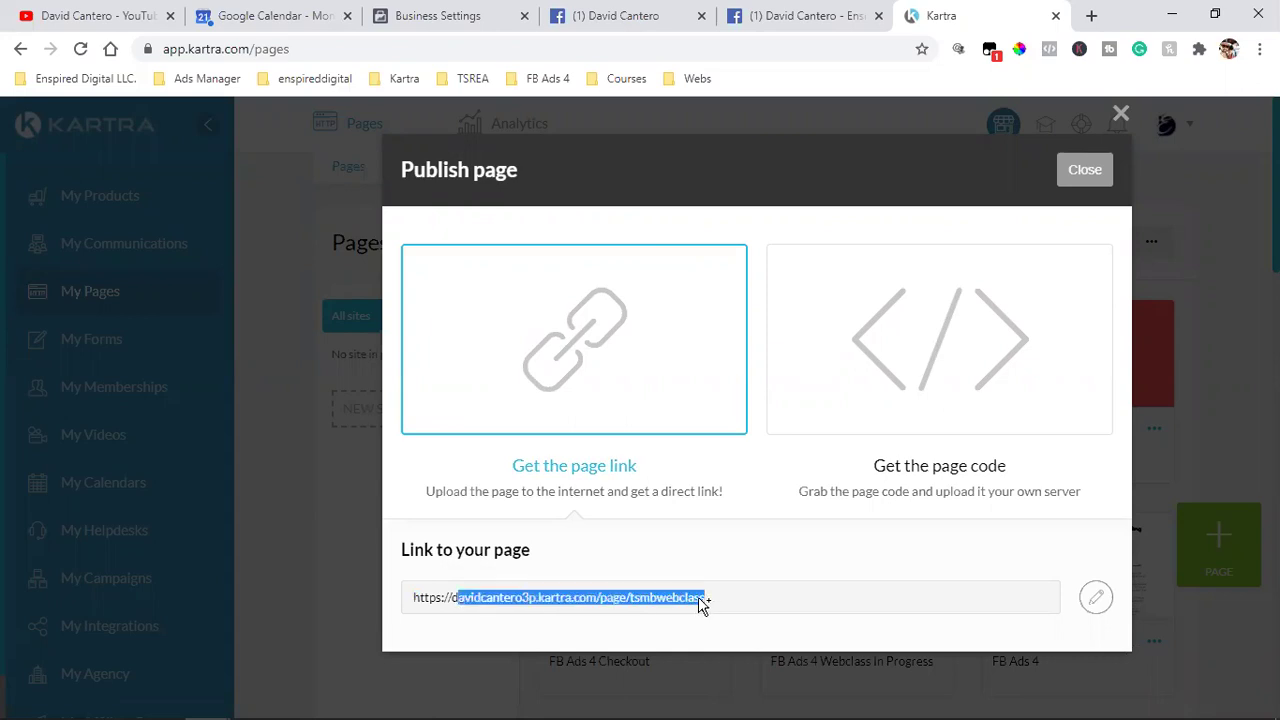
pyautogui.click(437, 601)
pyautogui.moveTo(418, 601); pyautogui.dragTo(702, 603)
pyautogui.click(477, 603)
# - Highlight the account subdomain and the kartra.com domain within the published page link
pyautogui.moveTo(454, 600); pyautogui.dragTo(530, 606)
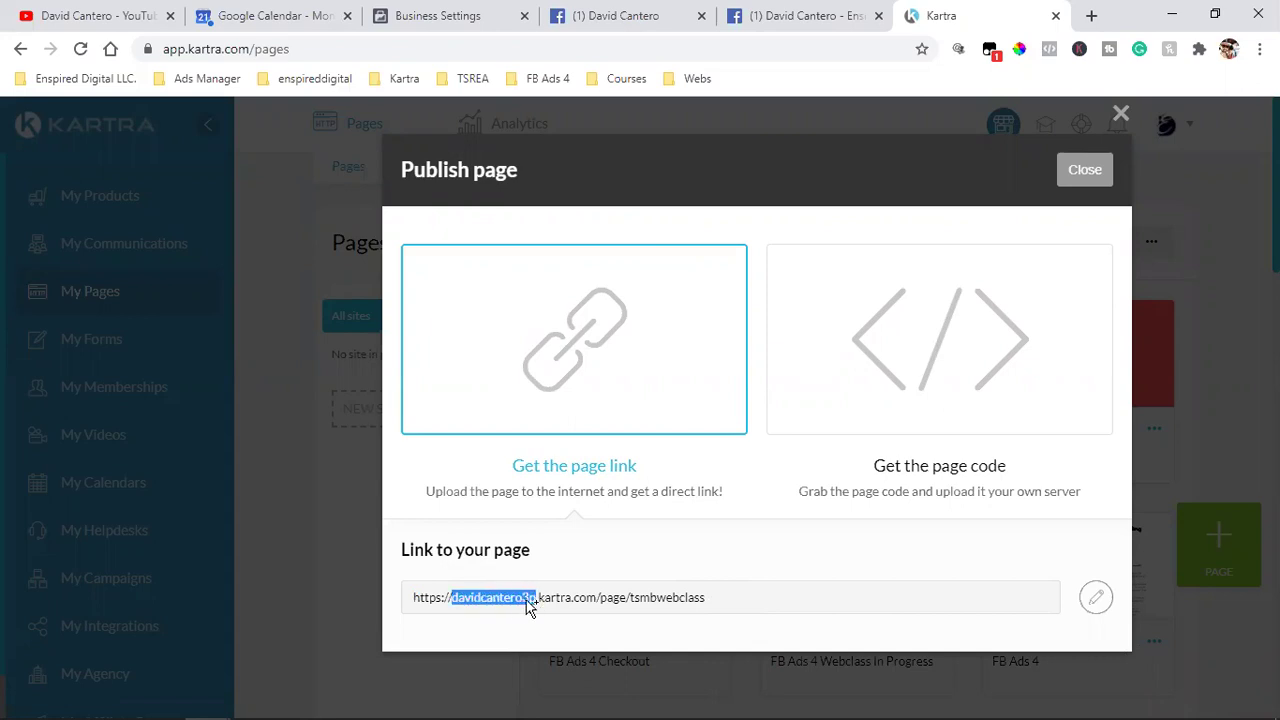
pyautogui.click(458, 606)
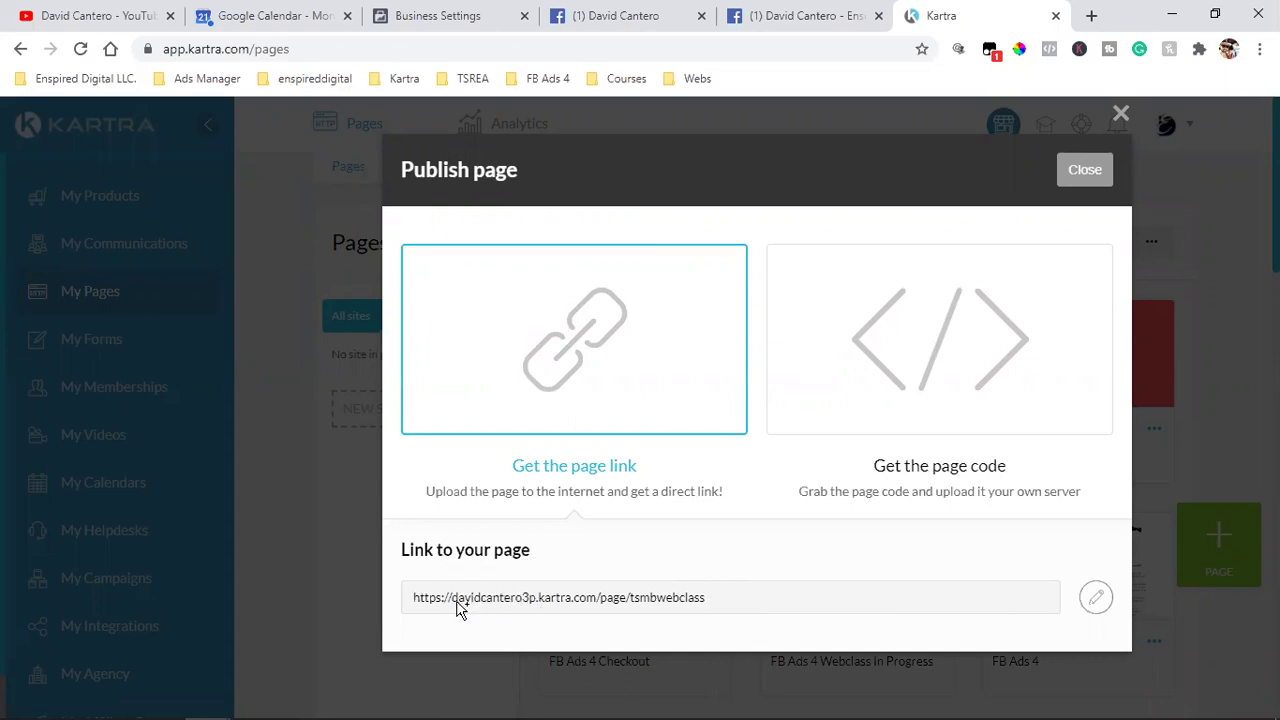
pyautogui.moveTo(459, 608); pyautogui.dragTo(522, 606)
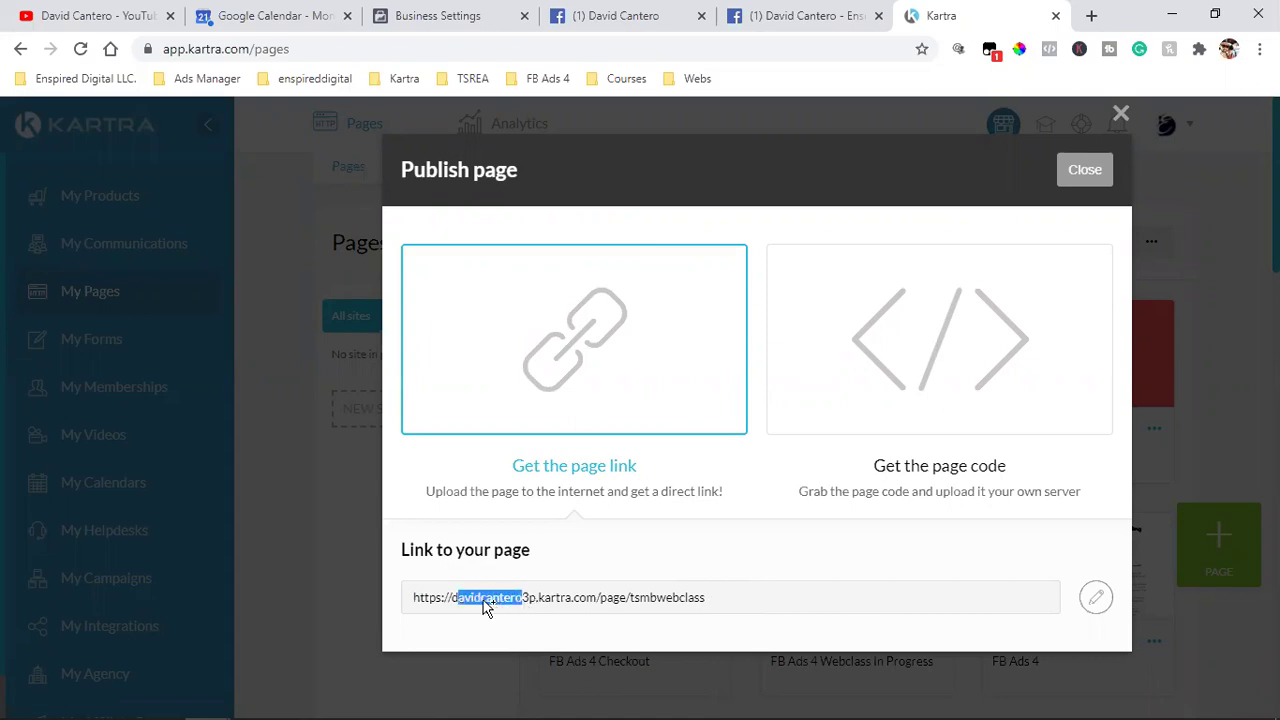
pyautogui.click(494, 606)
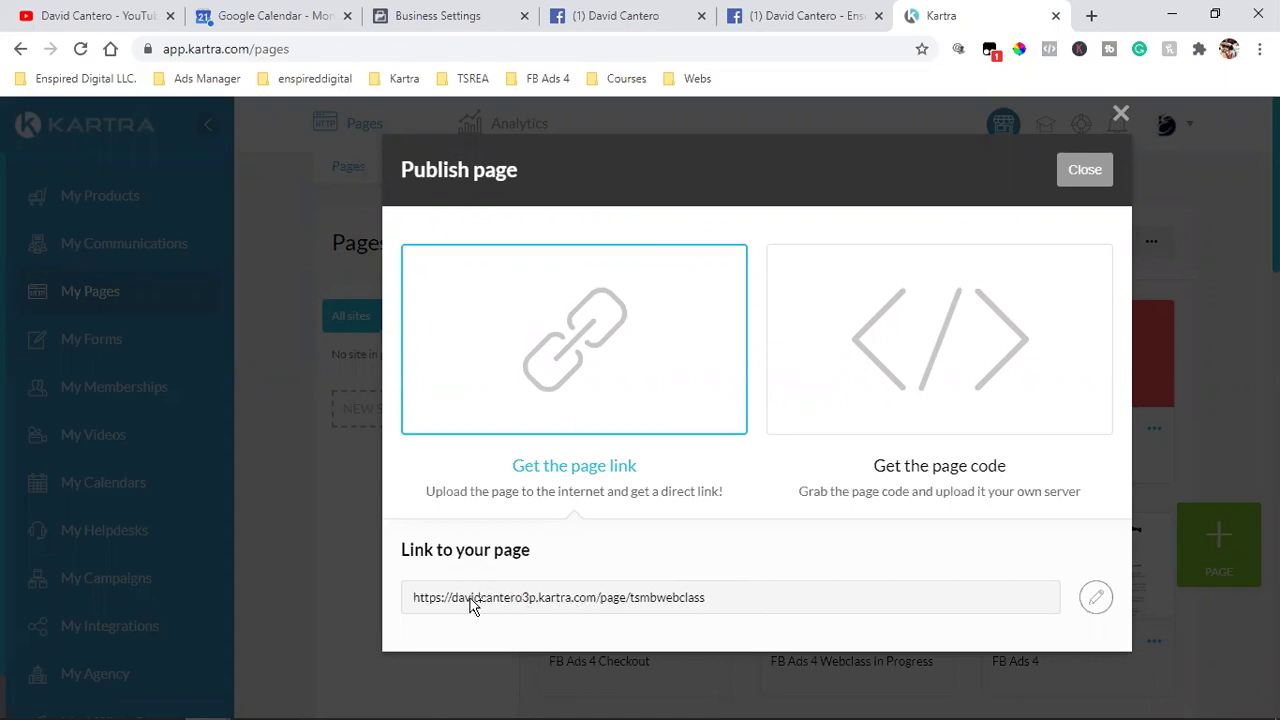
pyautogui.moveTo(452, 600); pyautogui.dragTo(622, 606)
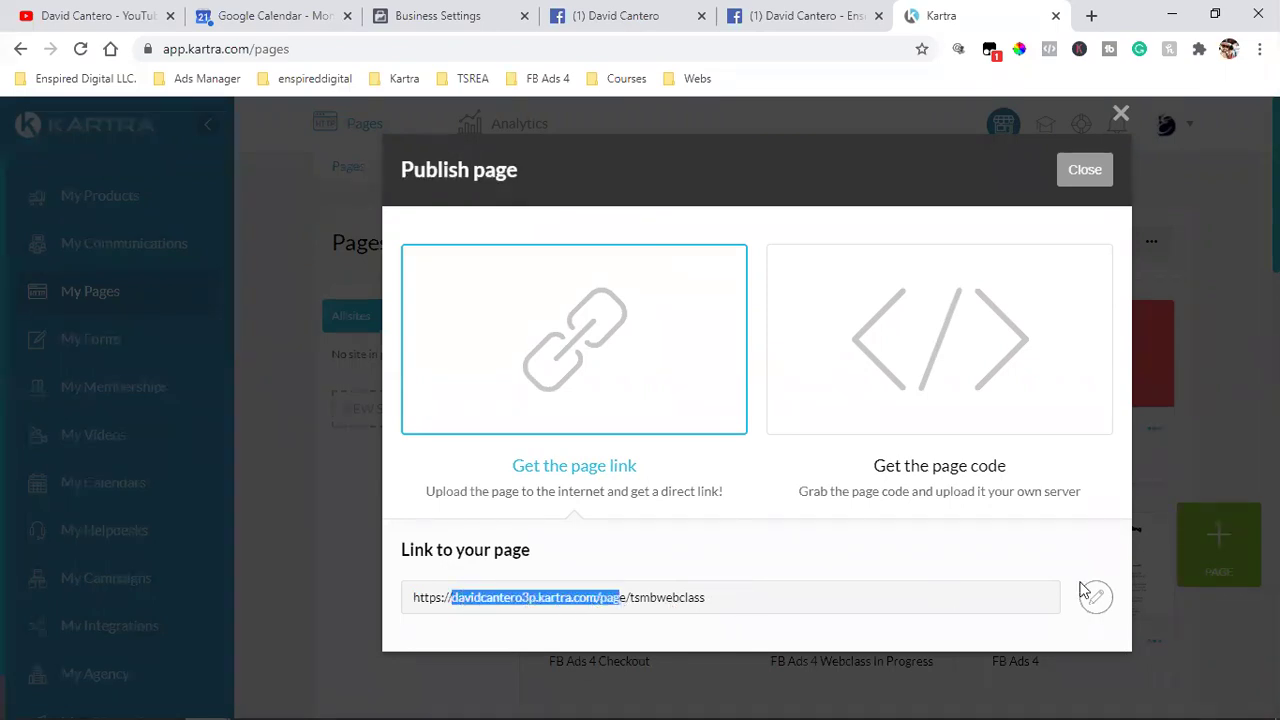
# - Open the page link for editing, select its tsmbwebclass ending, and save the URL
pyautogui.click(1095, 598)
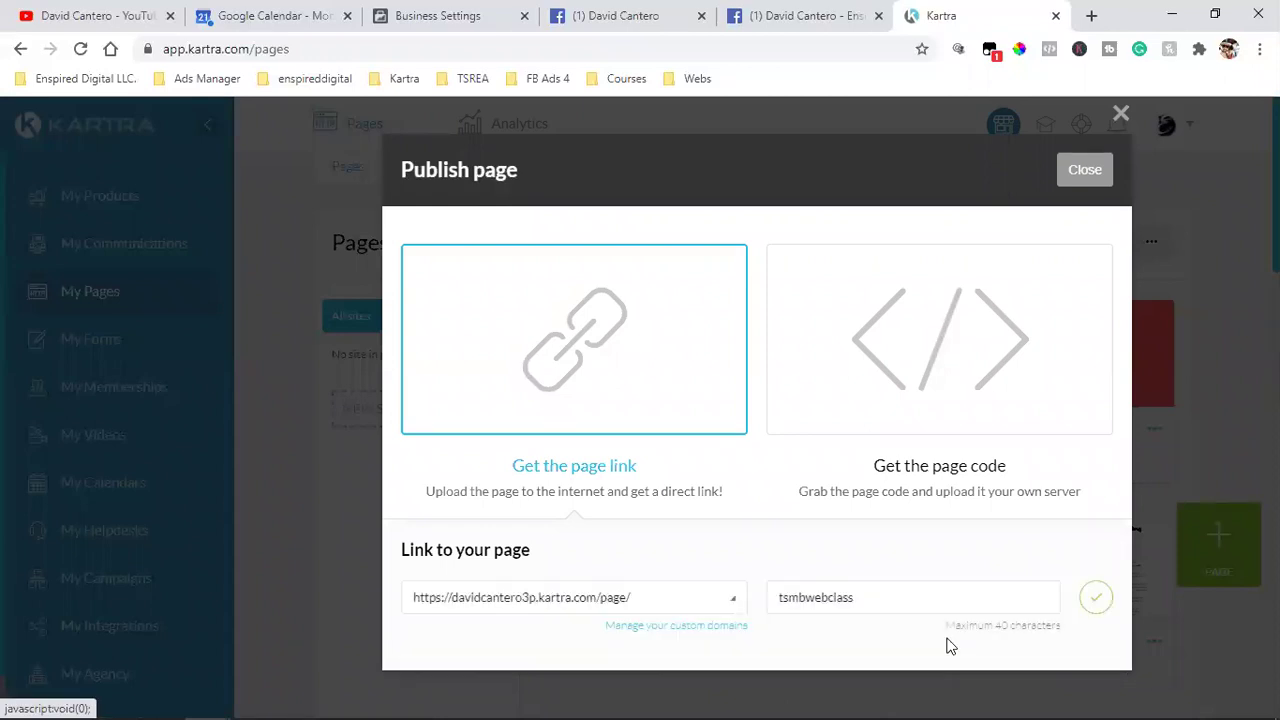
pyautogui.doubleClick(840, 598)
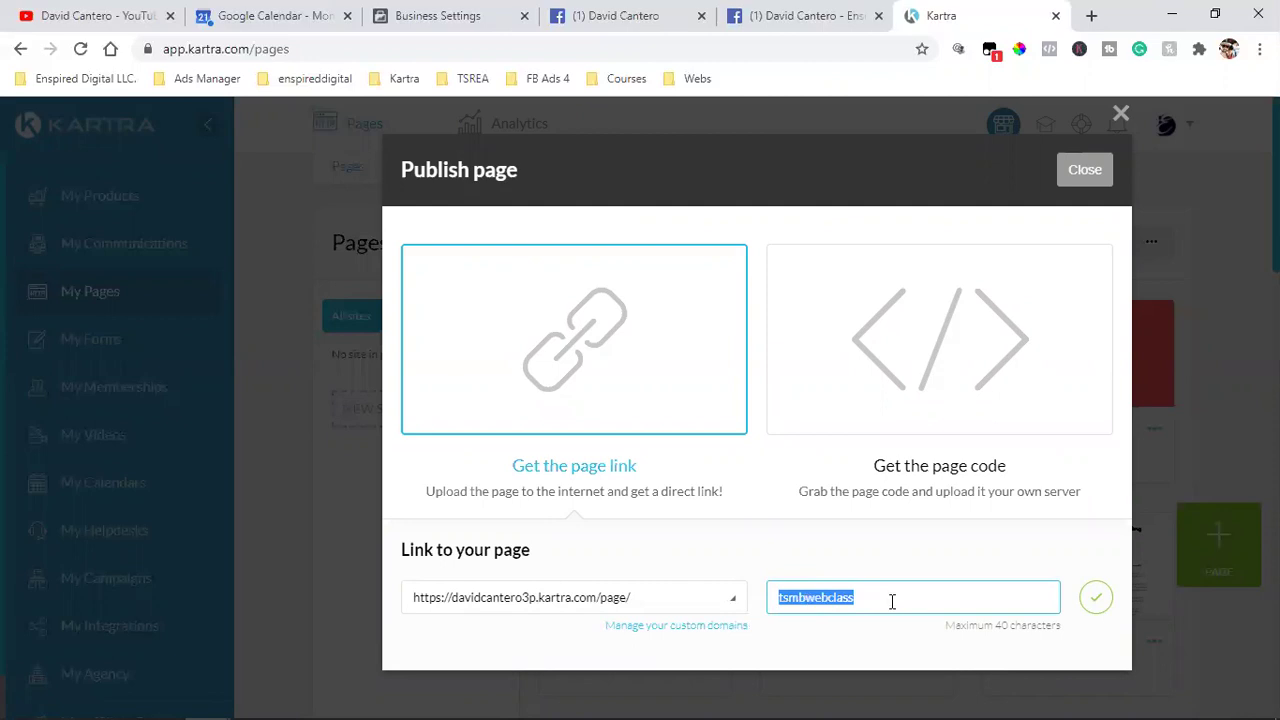
pyautogui.click(1095, 597)
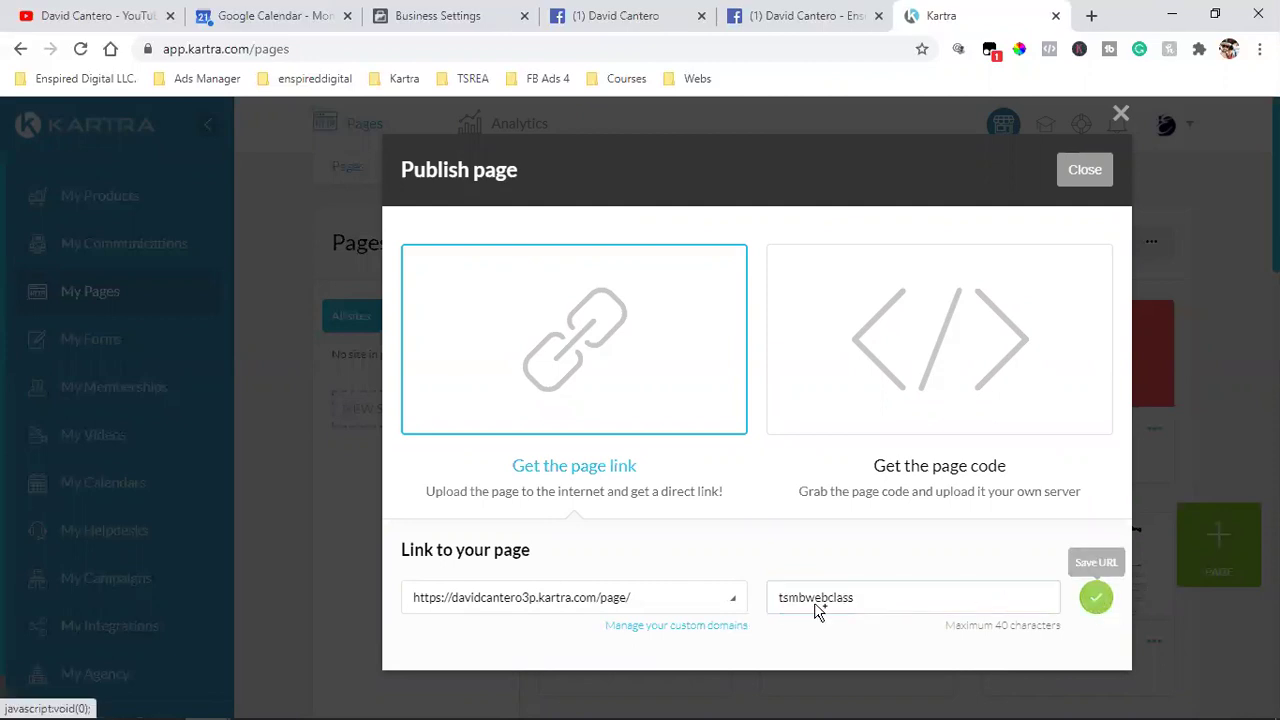
# - Copy the published tsmbwebclass page link and open it in a new browser tab
pyautogui.tripleClick(629, 601)
pyautogui.rightClick(630, 602)
pyautogui.click(678, 481)
pyautogui.click(1092, 15)
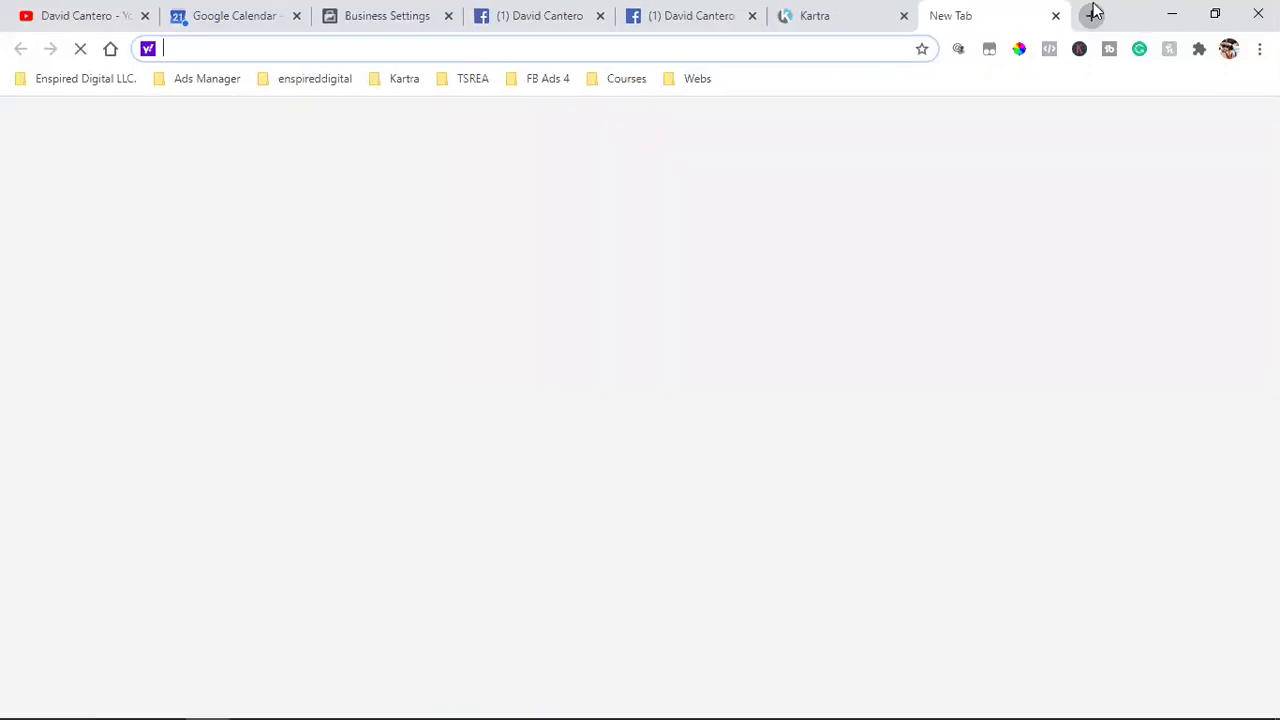
pyautogui.hotkey('ctrl', 'v')
pyautogui.press('Return')
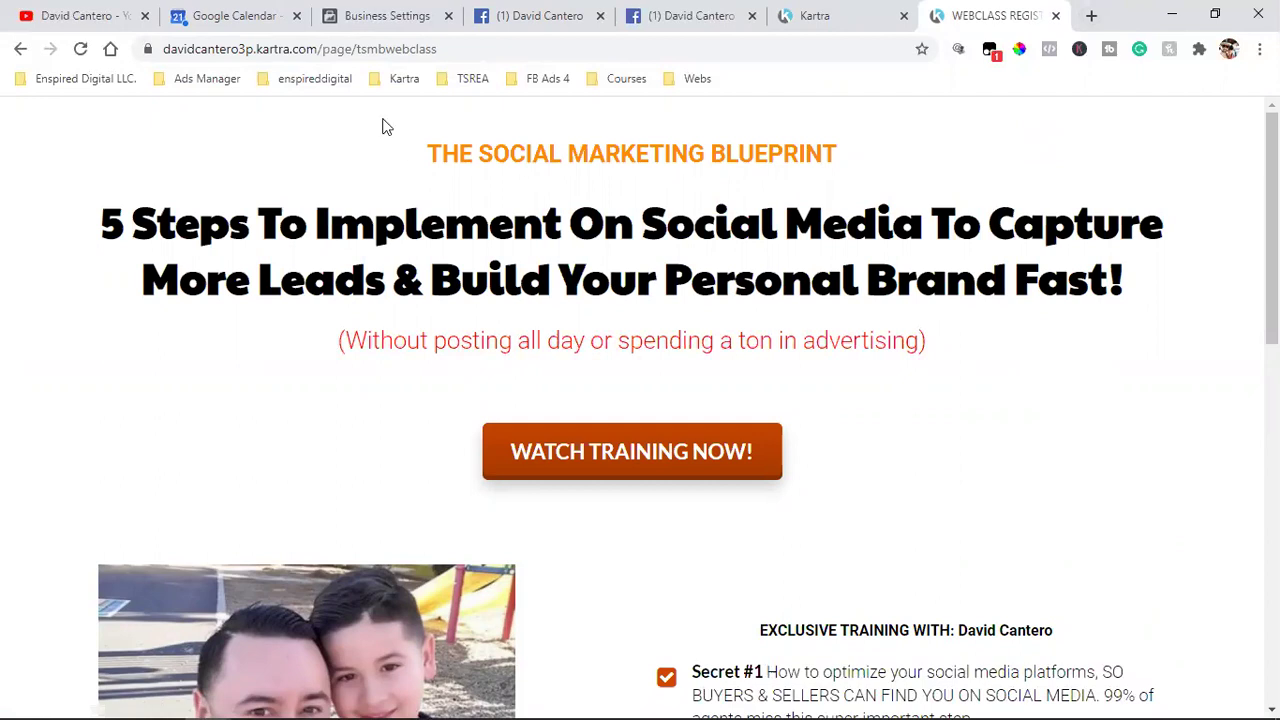
pyautogui.click(358, 56)
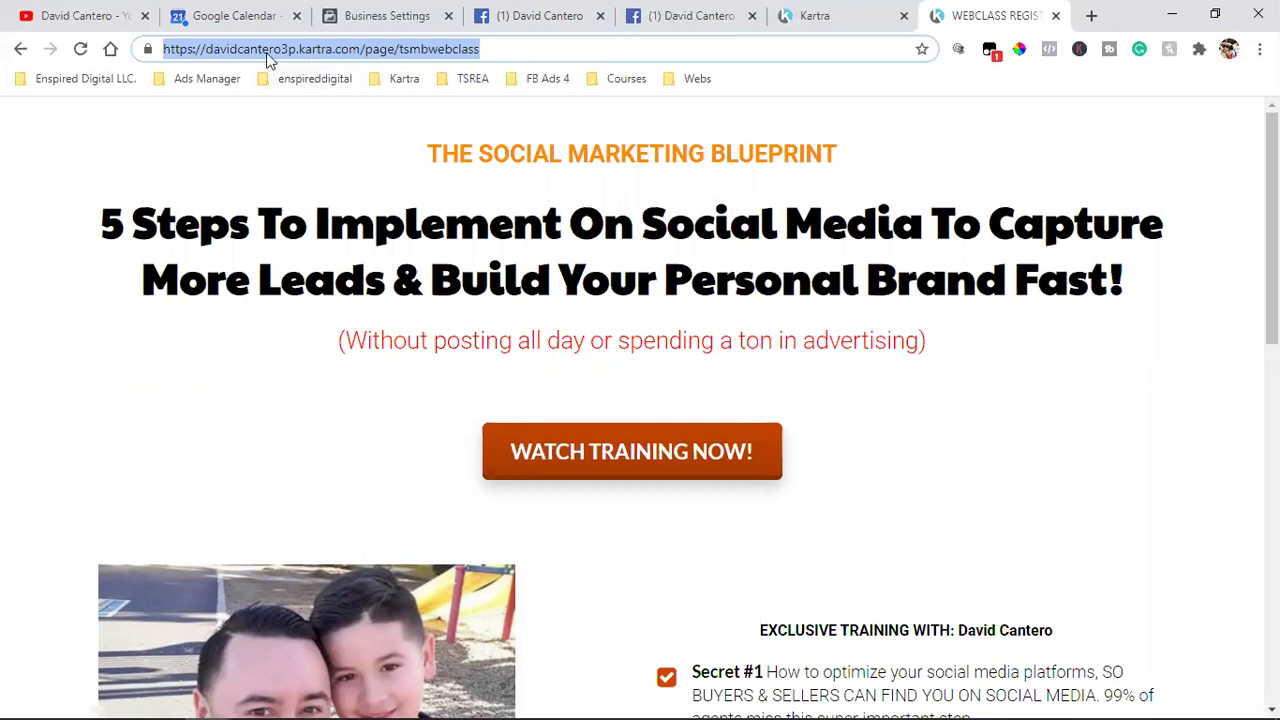
pyautogui.click(211, 50)
pyautogui.moveTo(211, 50); pyautogui.dragTo(748, 67)
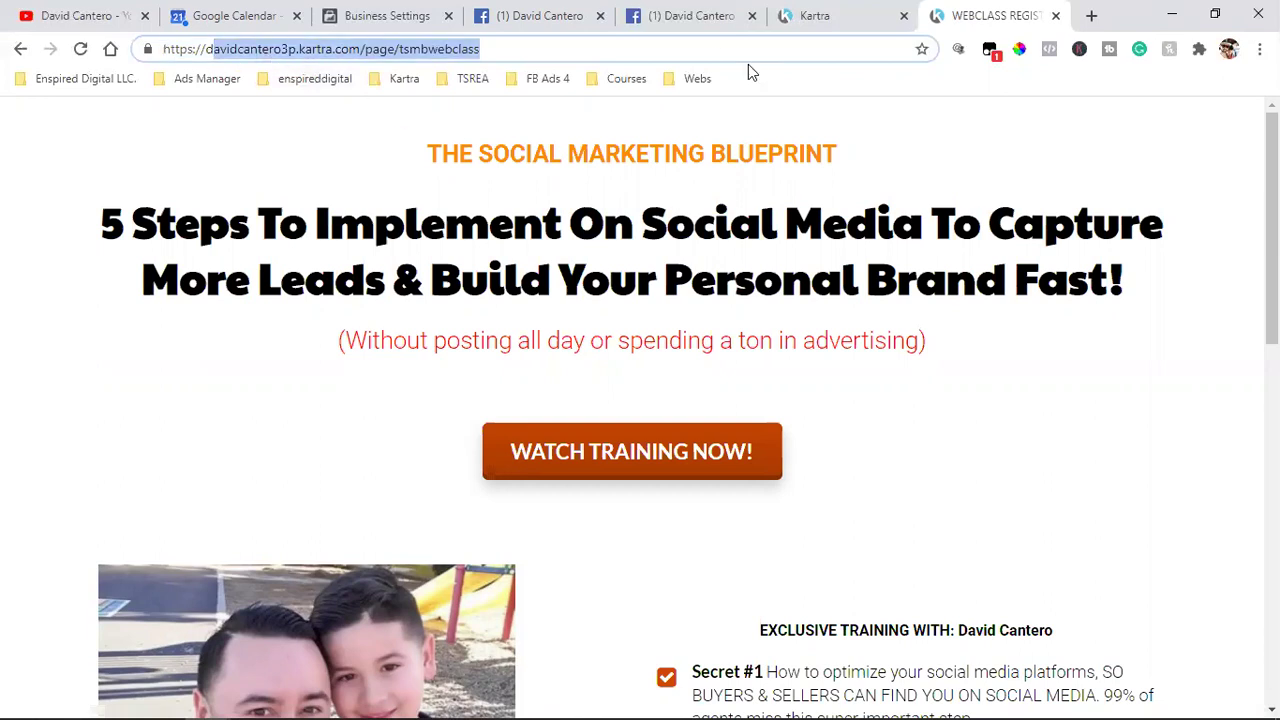
pyautogui.click(836, 190)
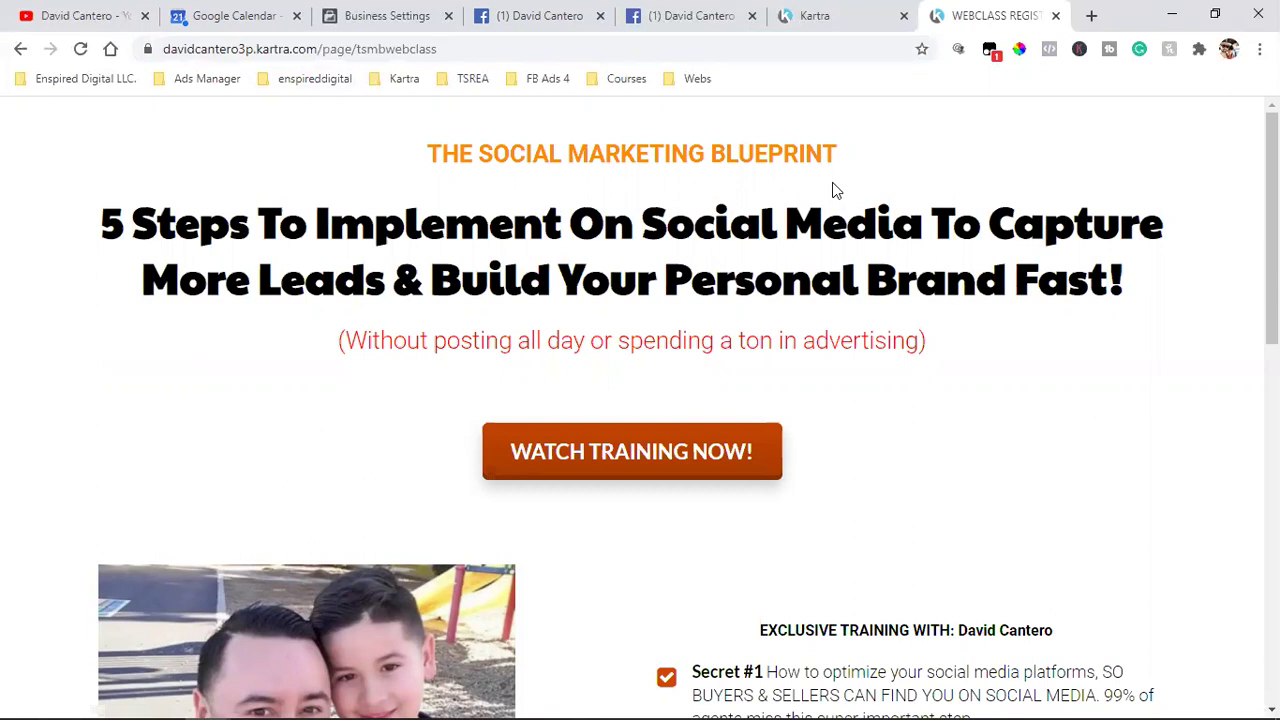
pyautogui.doubleClick(412, 50)
pyautogui.doubleClick(240, 56)
pyautogui.moveTo(213, 50); pyautogui.dragTo(743, 54)
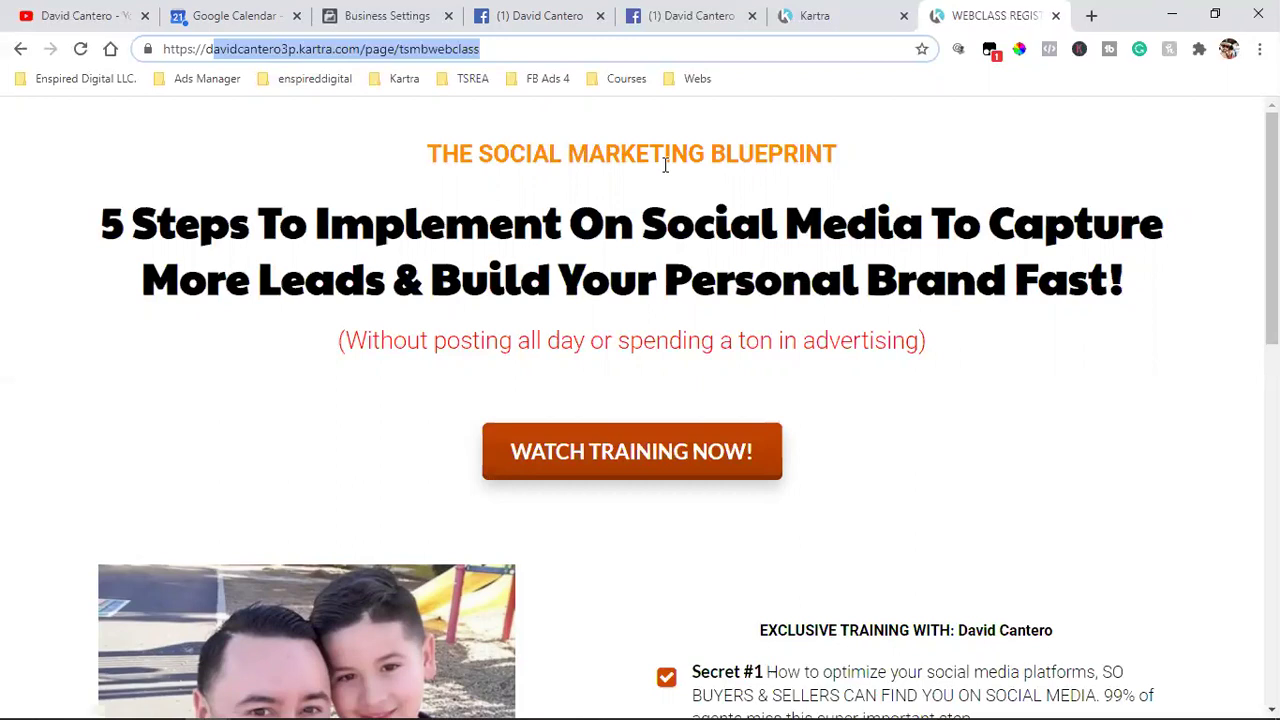
# - Highlight the account subdomain and the kartra.com domain in the webclass page's web address
pyautogui.click(366, 49)
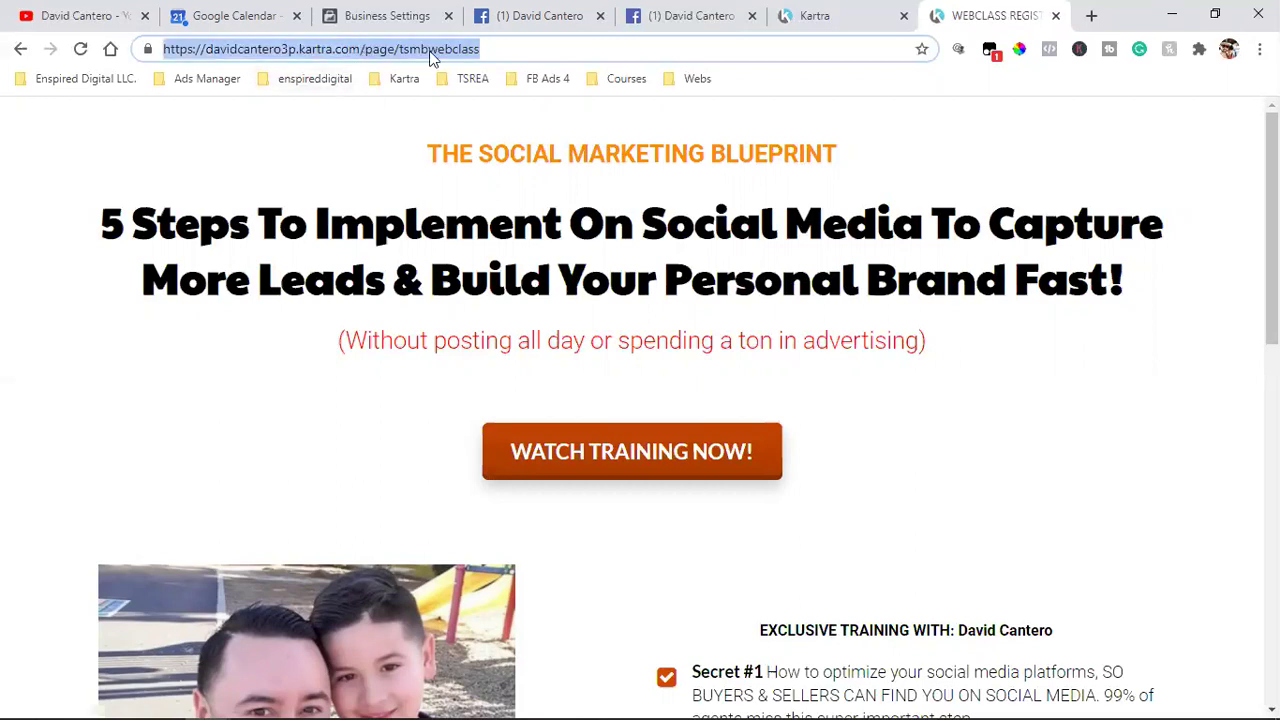
pyautogui.click(206, 49)
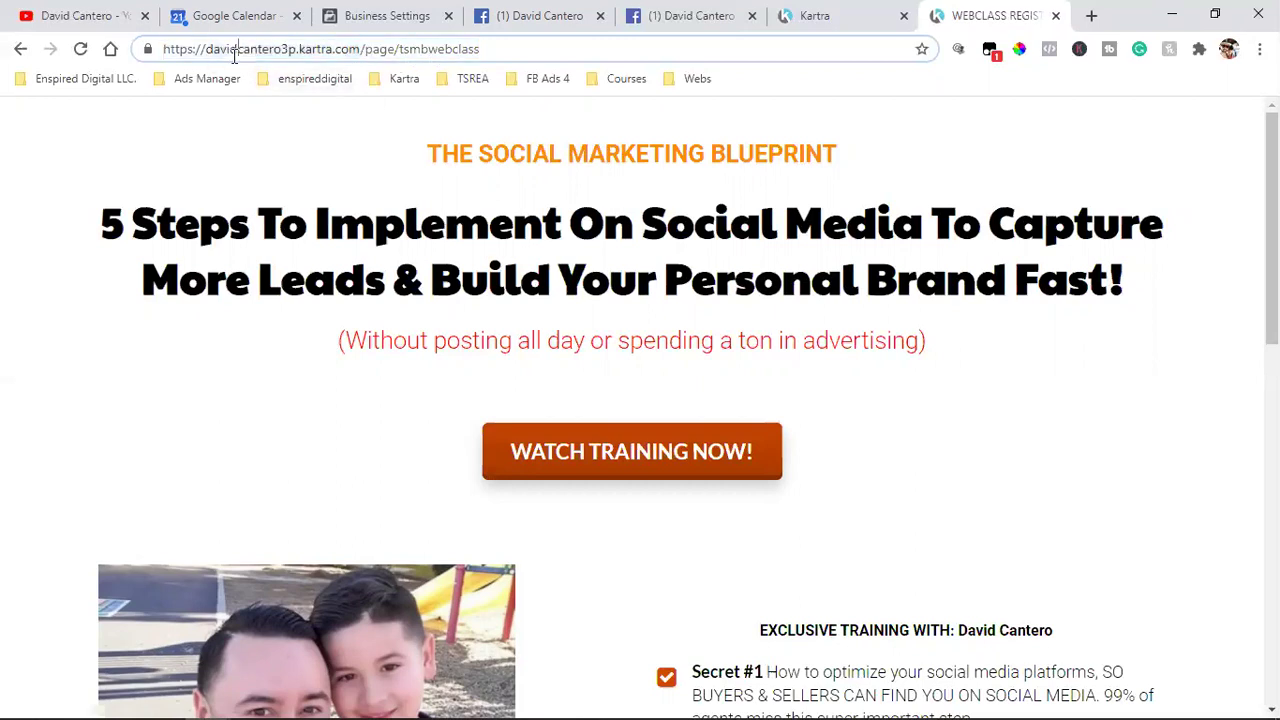
pyautogui.moveTo(206, 49); pyautogui.dragTo(298, 50)
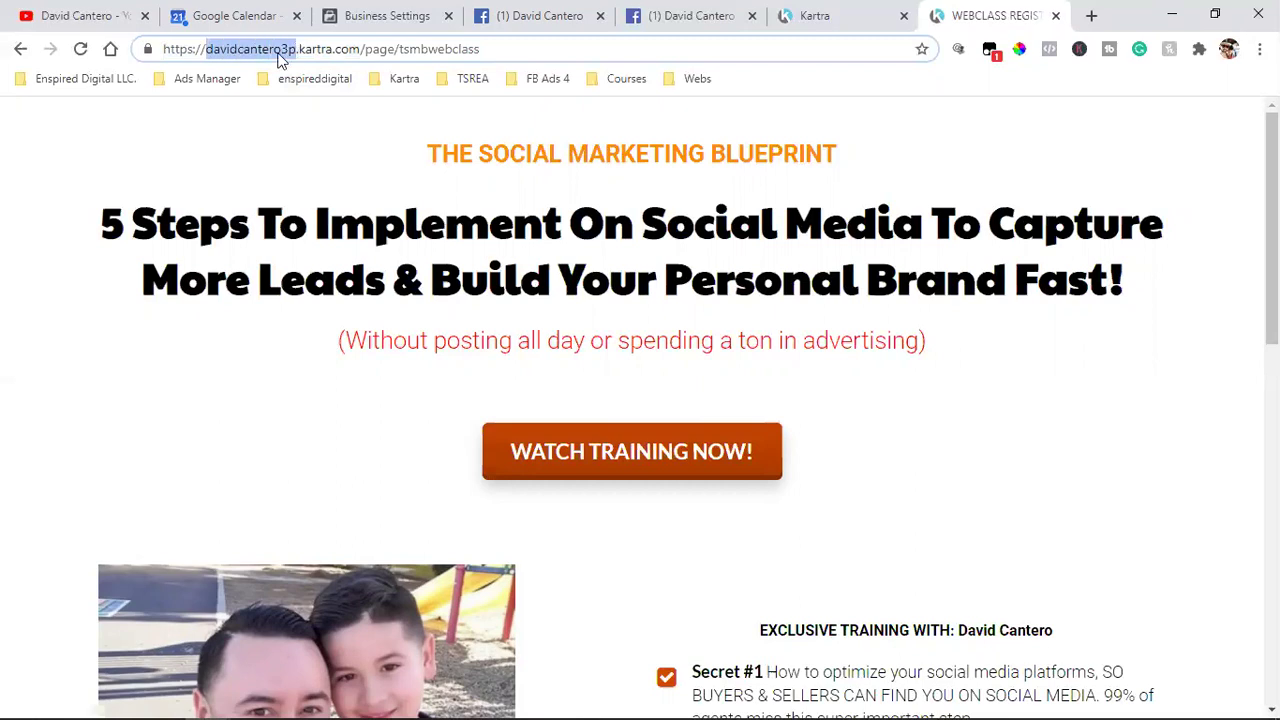
pyautogui.click(279, 50)
pyautogui.moveTo(206, 49); pyautogui.dragTo(351, 47)
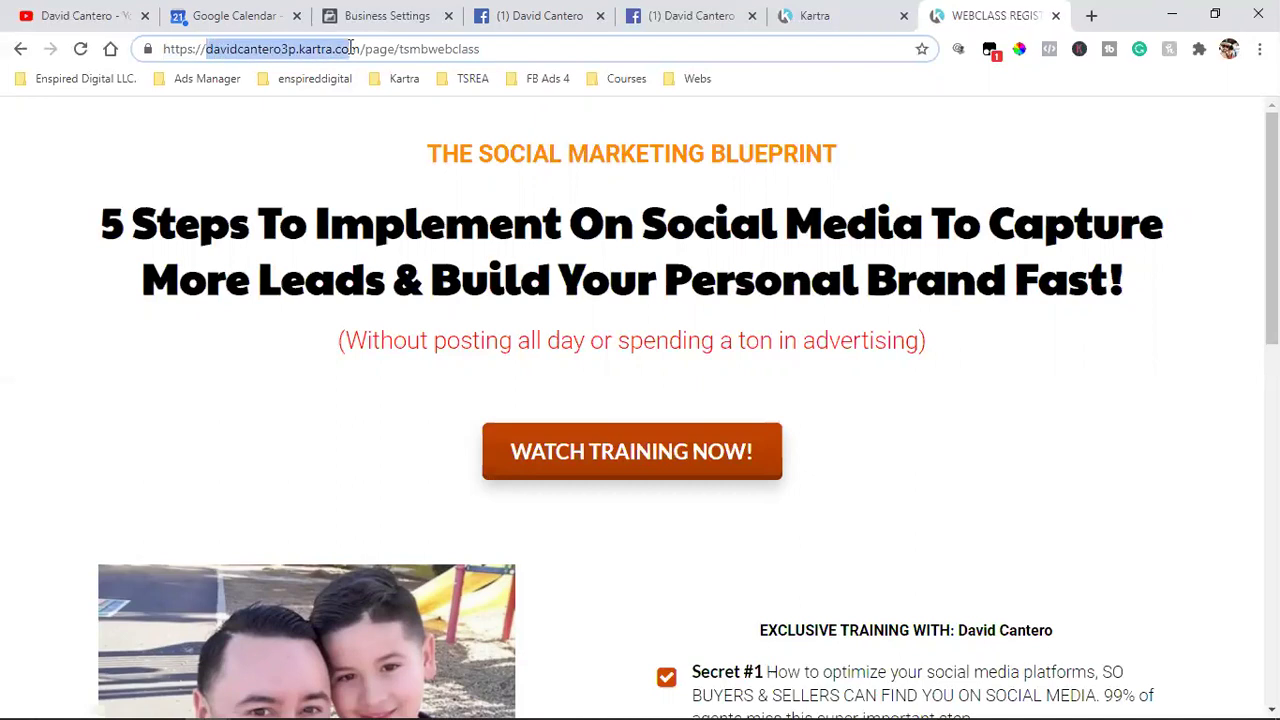
pyautogui.click(330, 49)
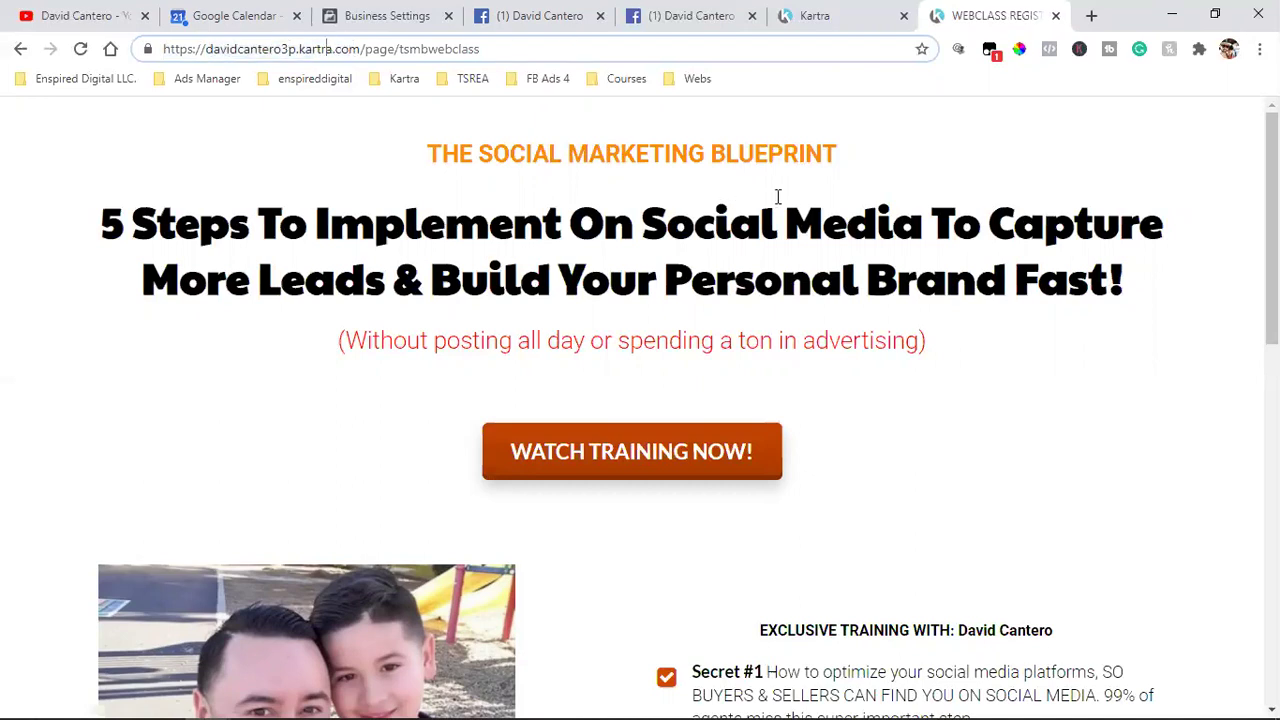
# - Highlight the webclass page's web address once more, then return to the Publish page dialog in the Kartra browser tab
pyautogui.click(327, 50)
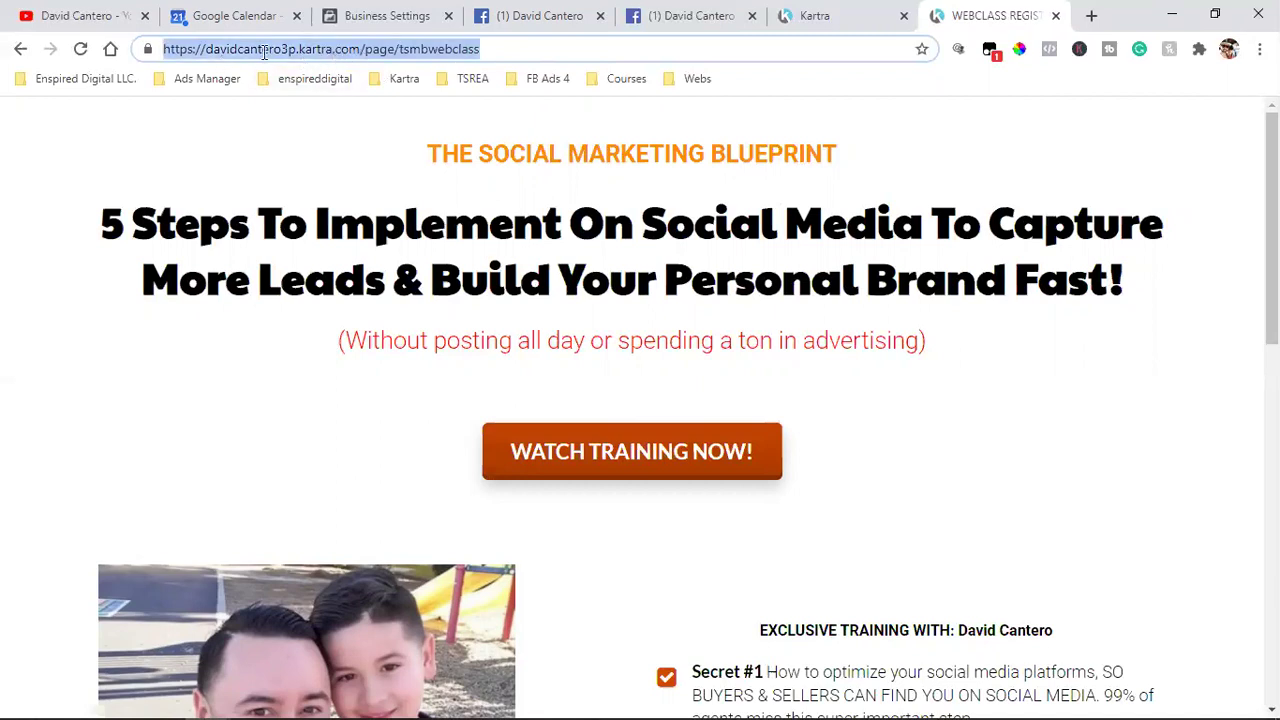
pyautogui.click(211, 49)
pyautogui.moveTo(202, 49); pyautogui.dragTo(578, 47)
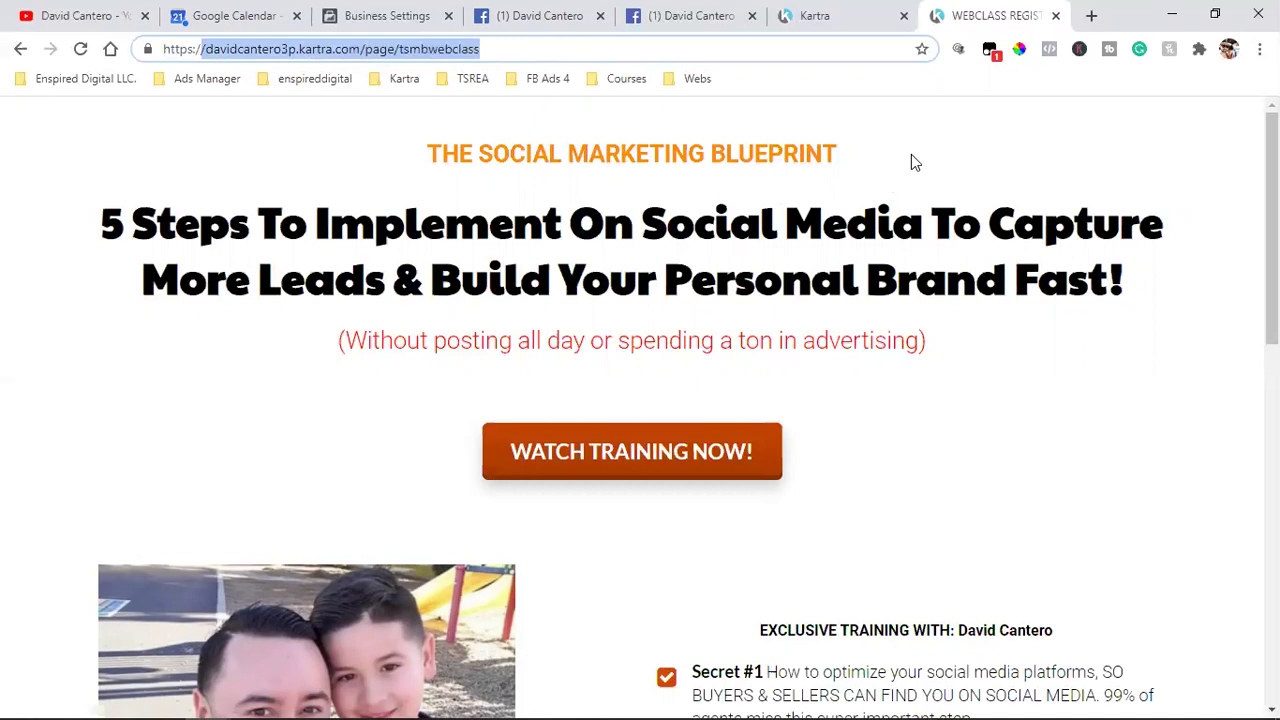
pyautogui.doubleClick(288, 52)
pyautogui.click(290, 55)
pyautogui.doubleClick(292, 55)
pyautogui.tripleClick(294, 56)
pyautogui.moveTo(220, 50); pyautogui.dragTo(527, 50)
pyautogui.tripleClick(380, 57)
pyautogui.tripleClick(380, 57)
pyautogui.click(380, 57)
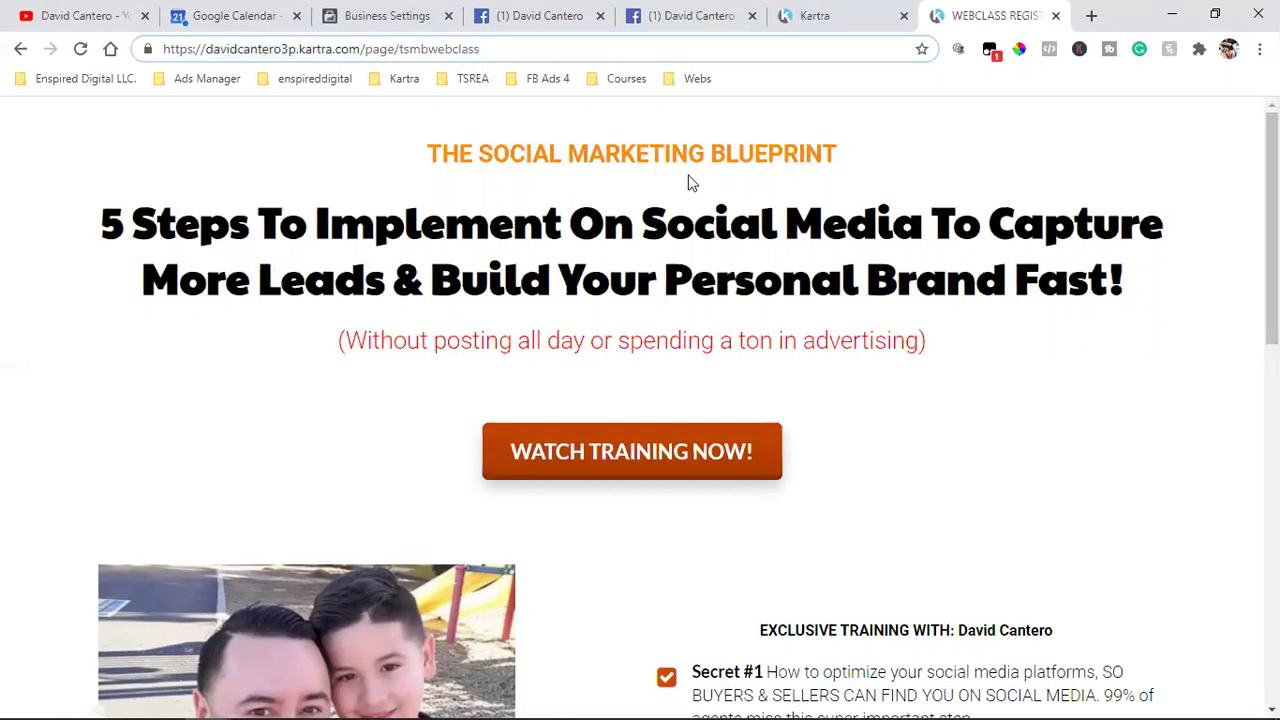
pyautogui.click(848, 9)
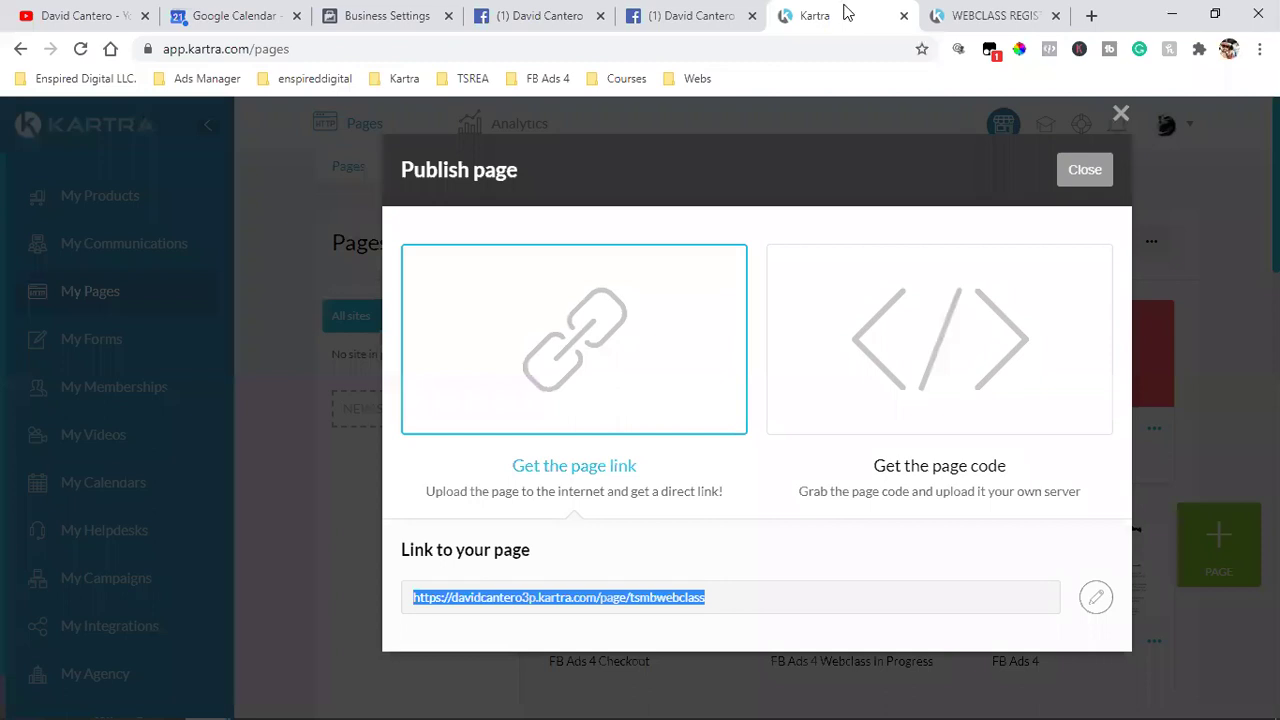
# - Close the Publish page dialog and the browser tab holding the webclass registration page
pyautogui.click(1069, 173)
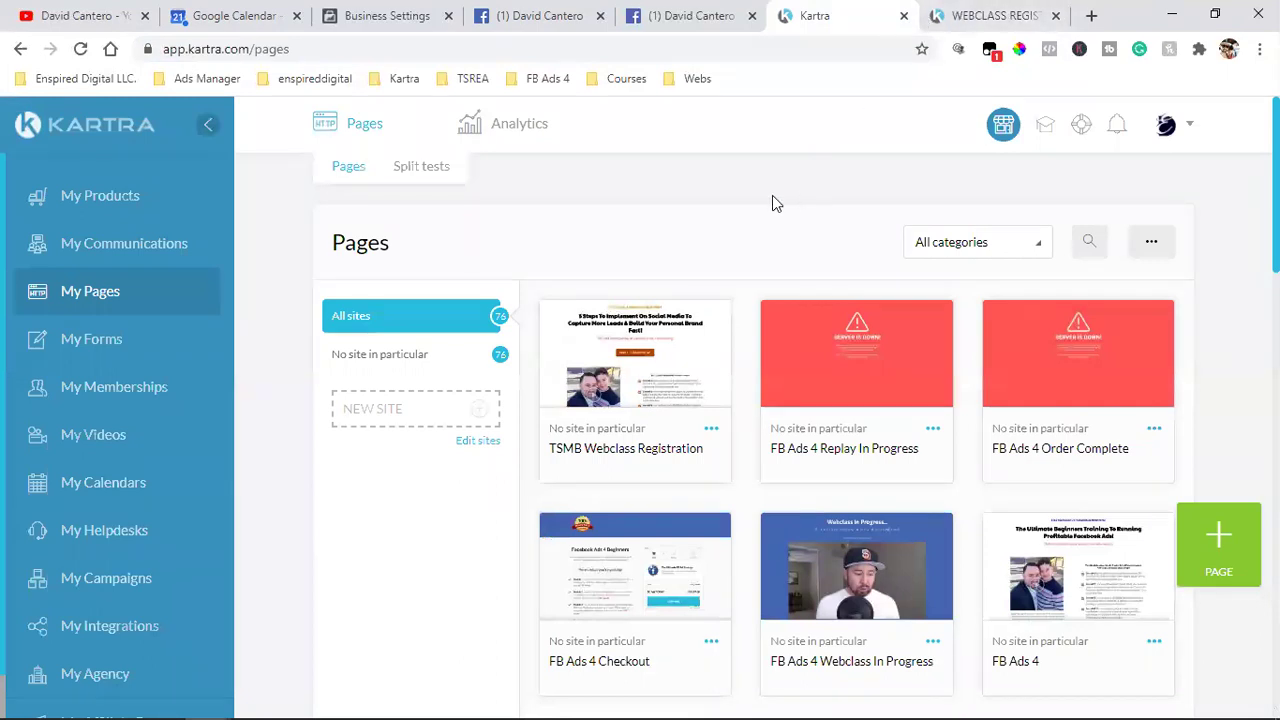
pyautogui.scroll(-1, 120, 494)
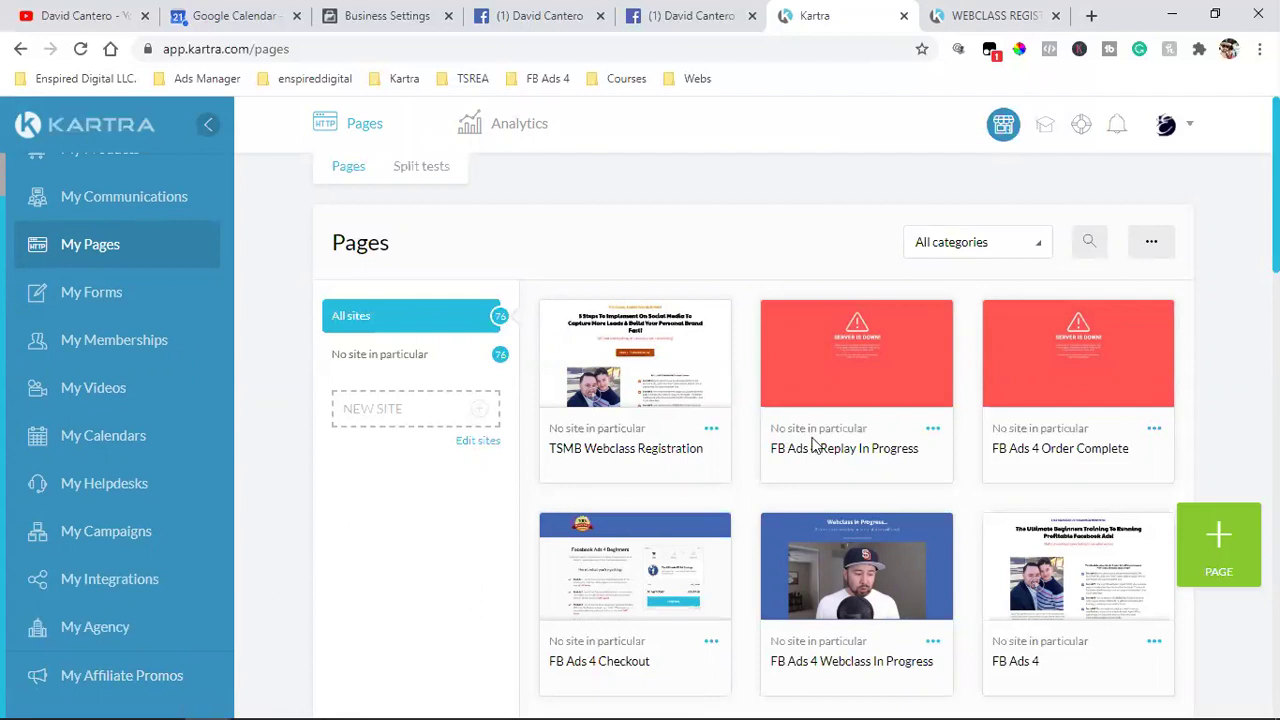
pyautogui.scroll(-5, 820, 446)
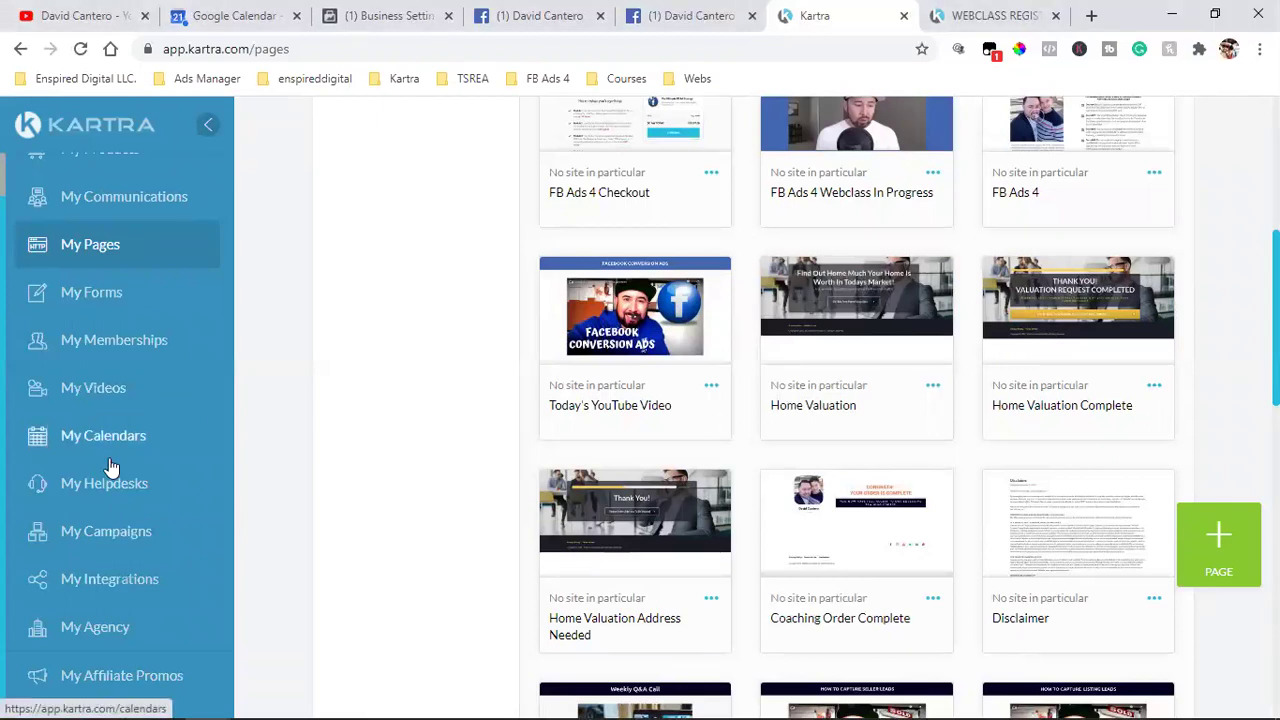
pyautogui.scroll(1, 110, 467)
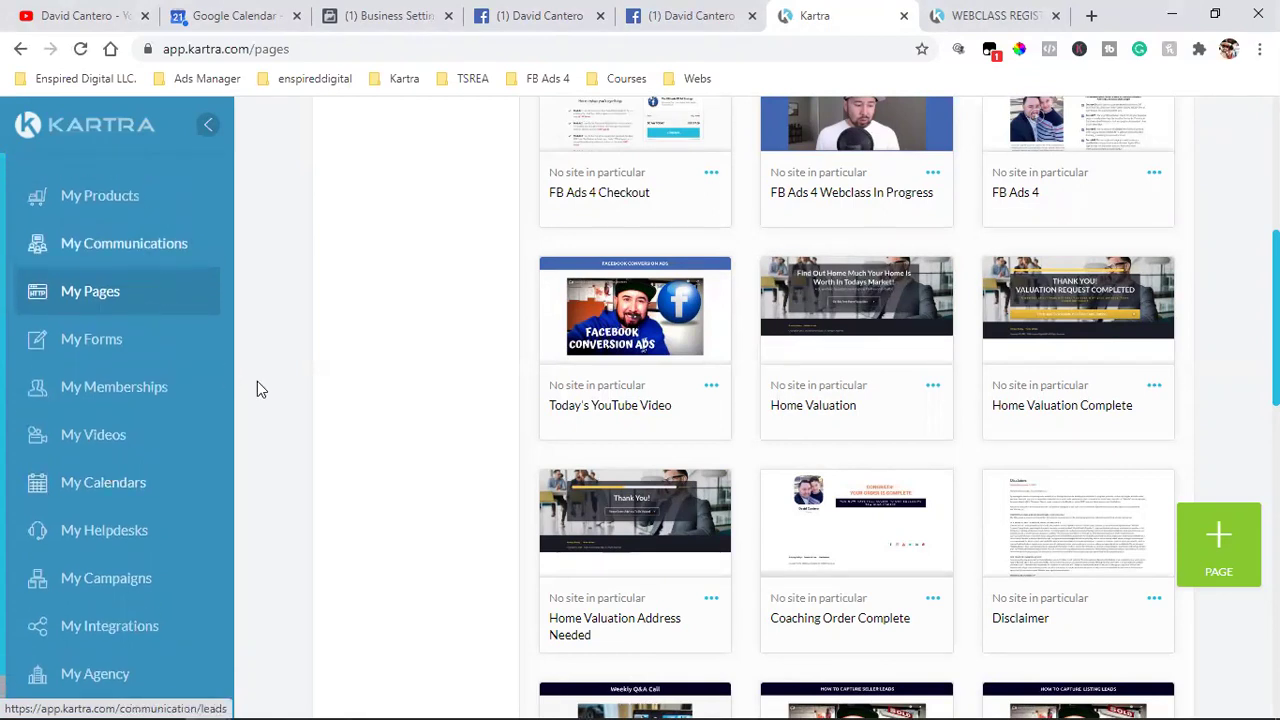
pyautogui.click(1055, 16)
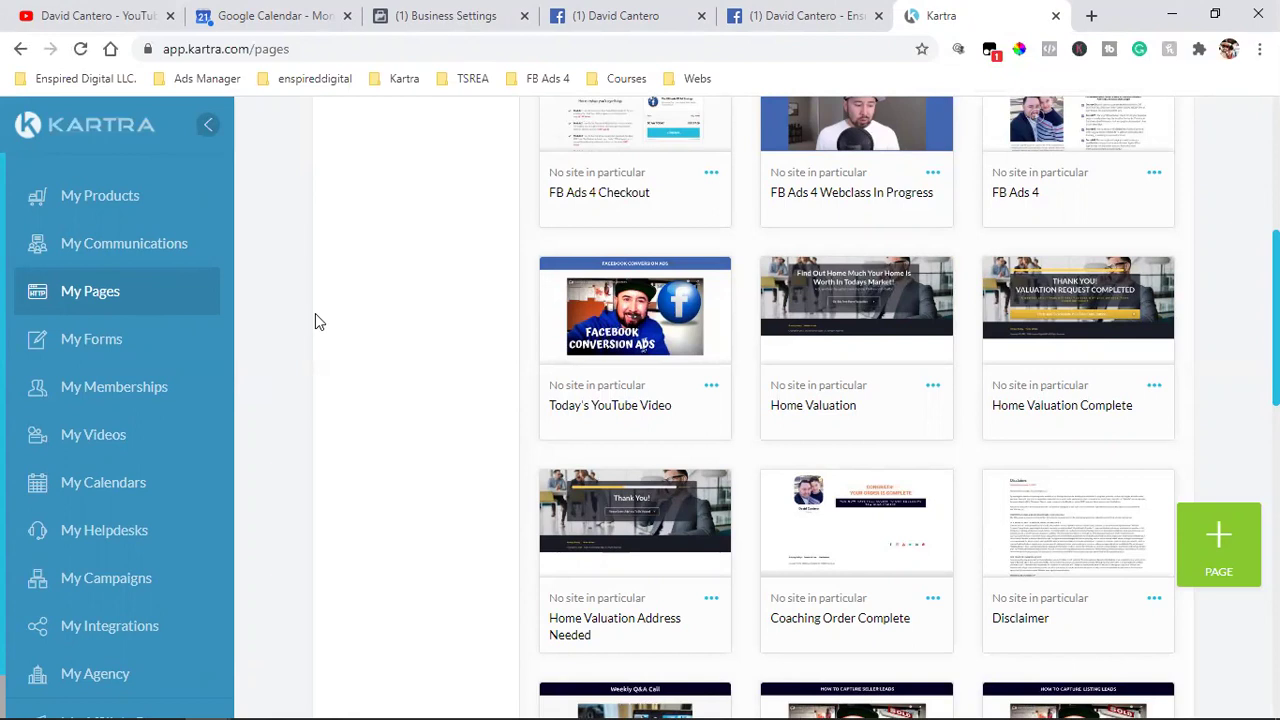
# - Open the account's Billing page and highlight the number of domains included in the Kartra Silver plan
pyautogui.scroll(5, 312, 330)
pyautogui.click(1170, 130)
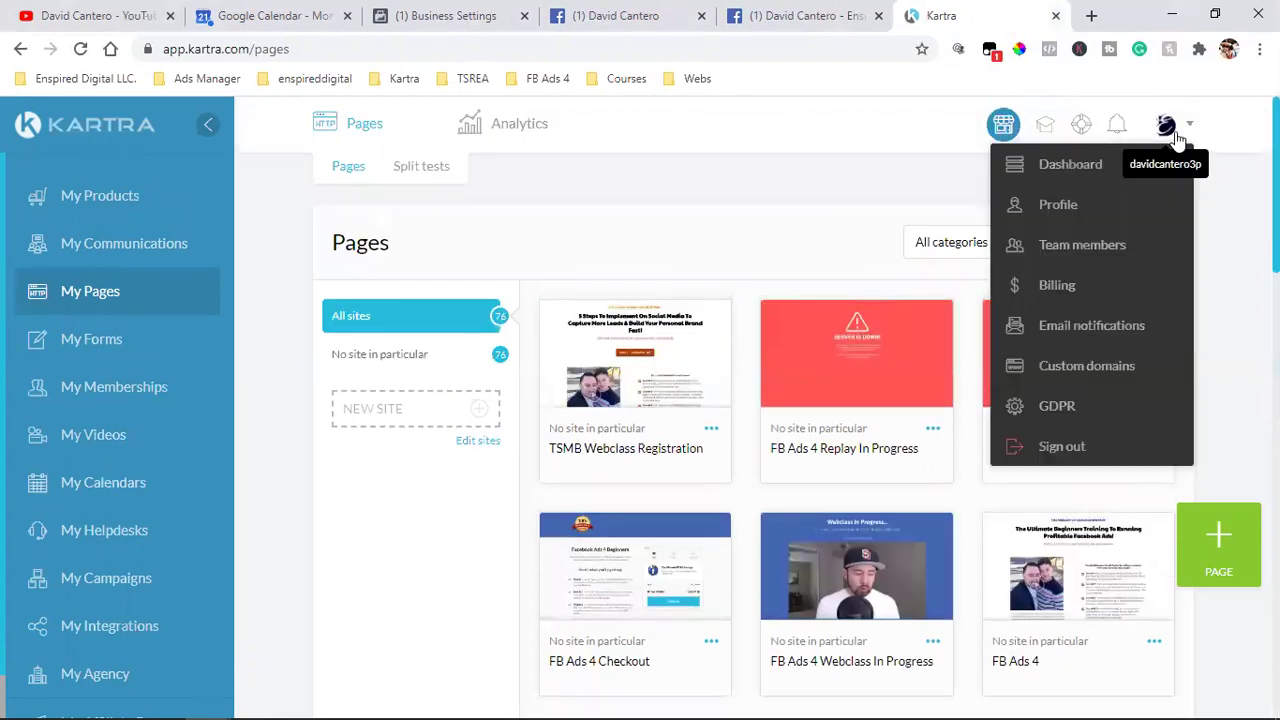
pyautogui.click(1046, 288)
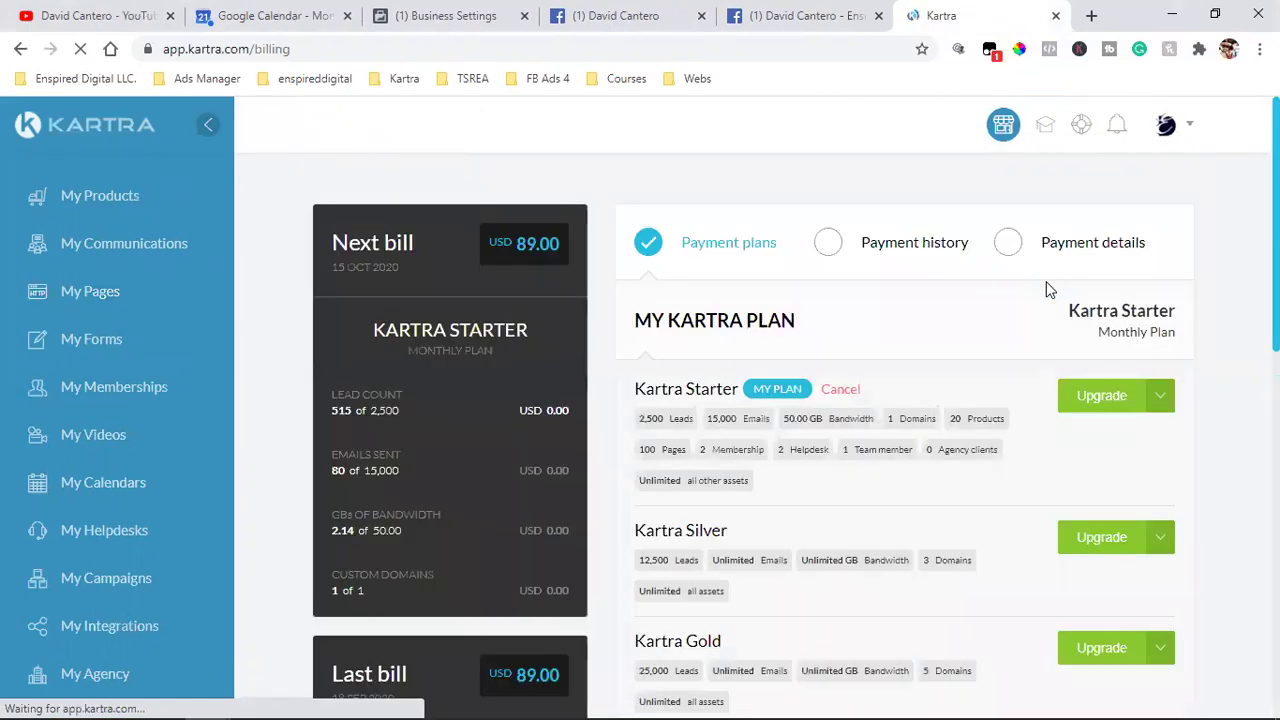
pyautogui.scroll(-1, 1047, 288)
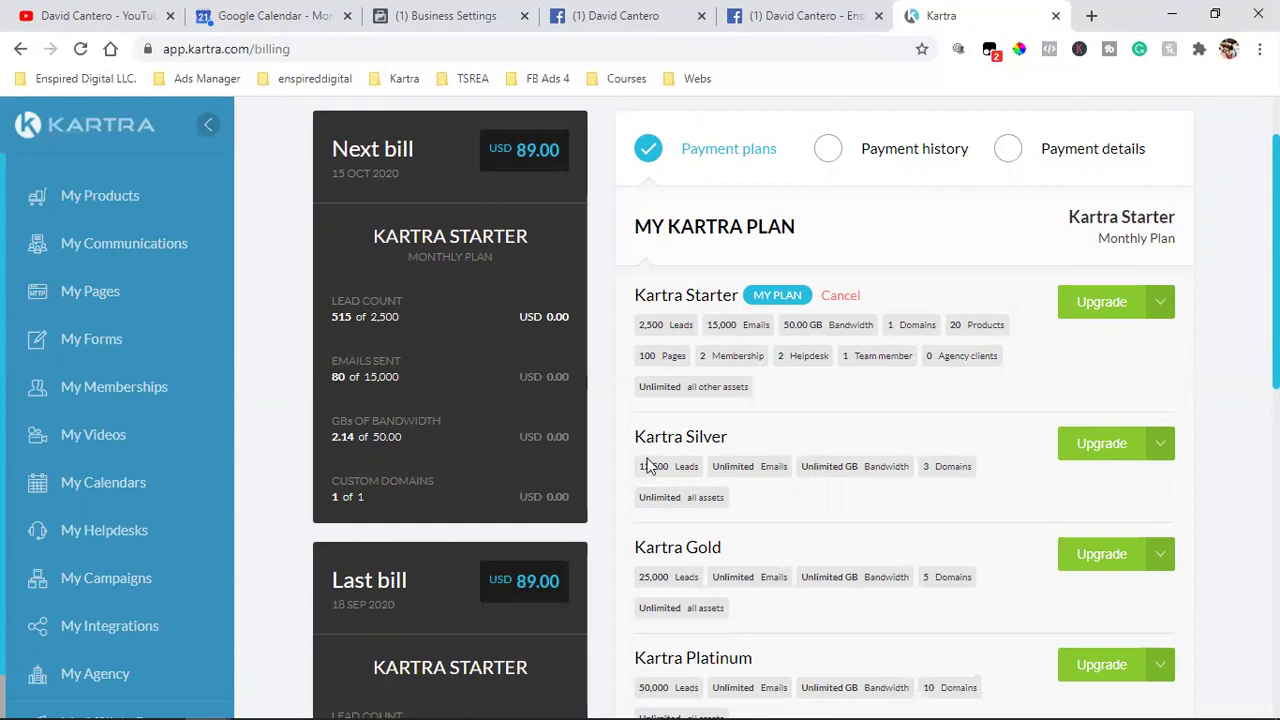
pyautogui.moveTo(922, 466); pyautogui.dragTo(970, 467)
pyautogui.click(920, 530)
# - Highlight the Kartra Starter plan name in the next bill summary and look over the payment plans
pyautogui.tripleClick(453, 238)
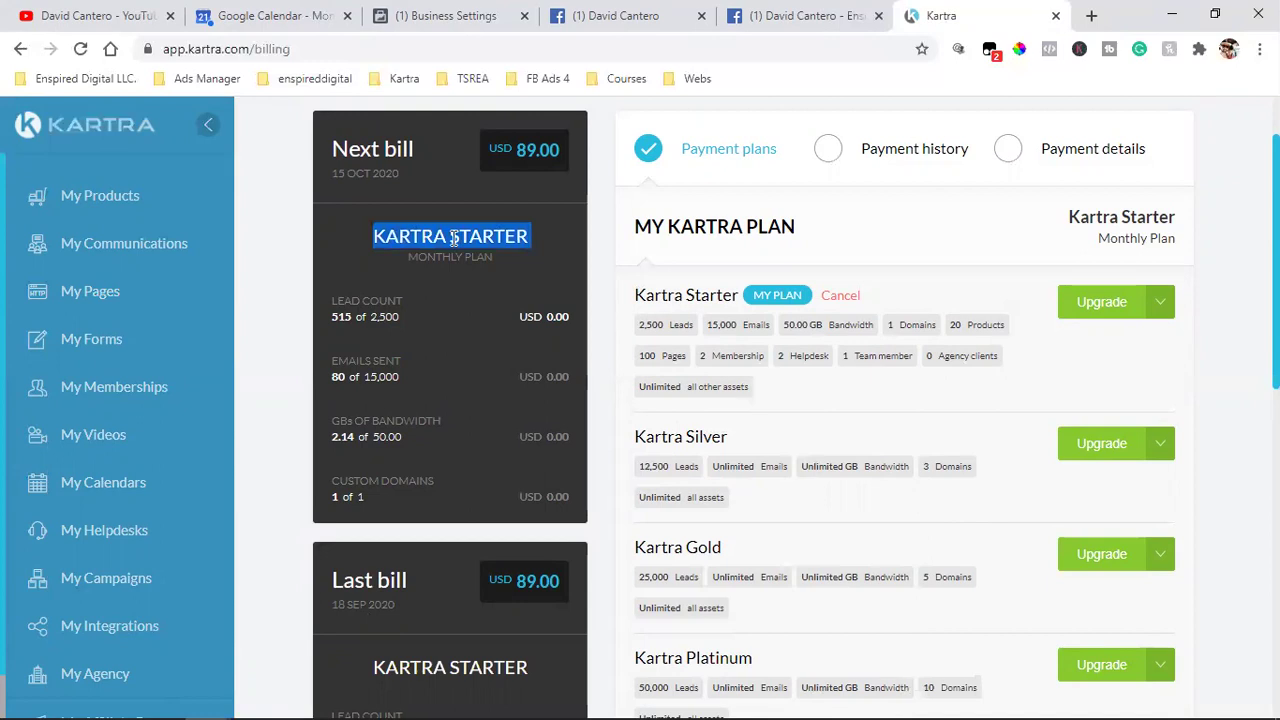
pyautogui.click(937, 229)
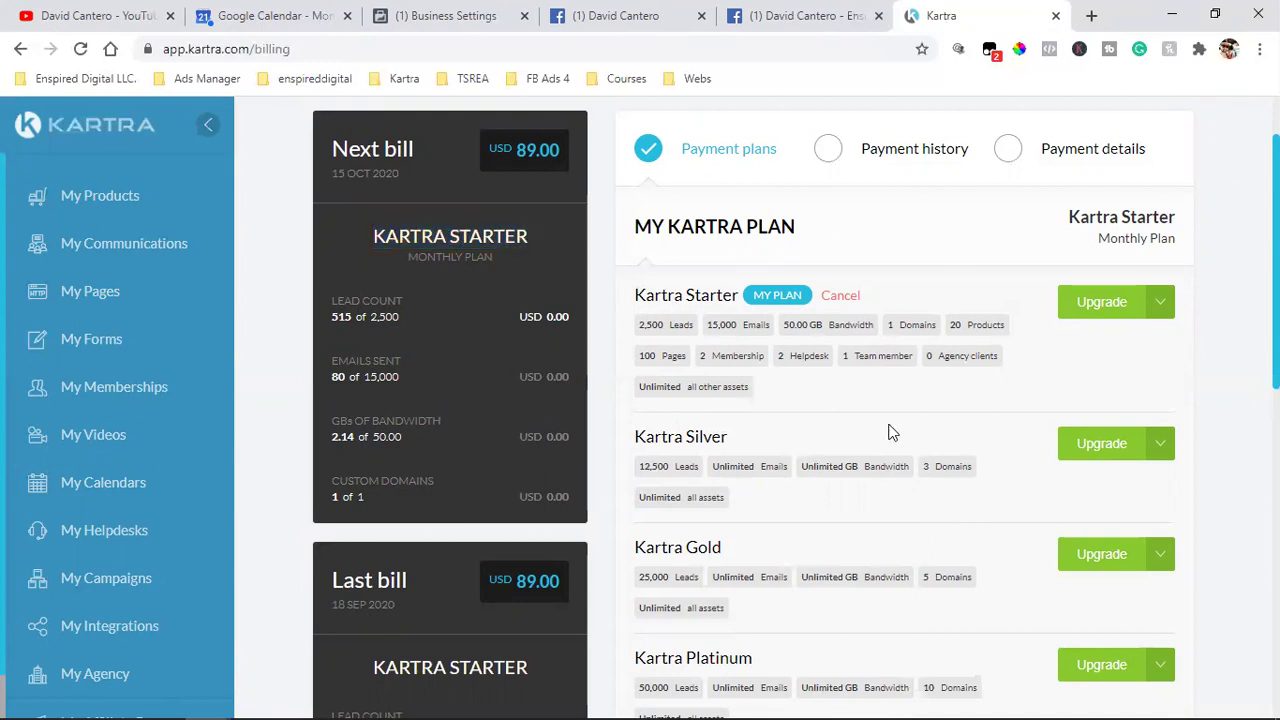
pyautogui.scroll(1, 893, 432)
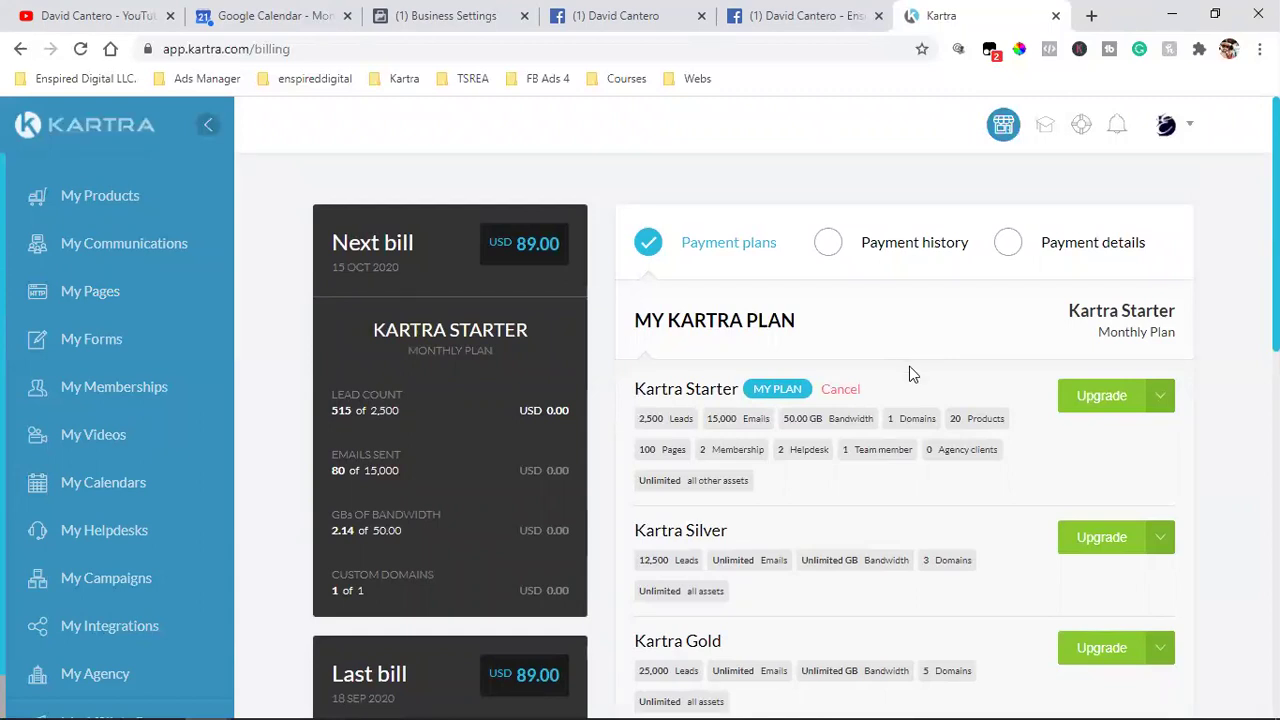
pyautogui.scroll(-1, 953, 355)
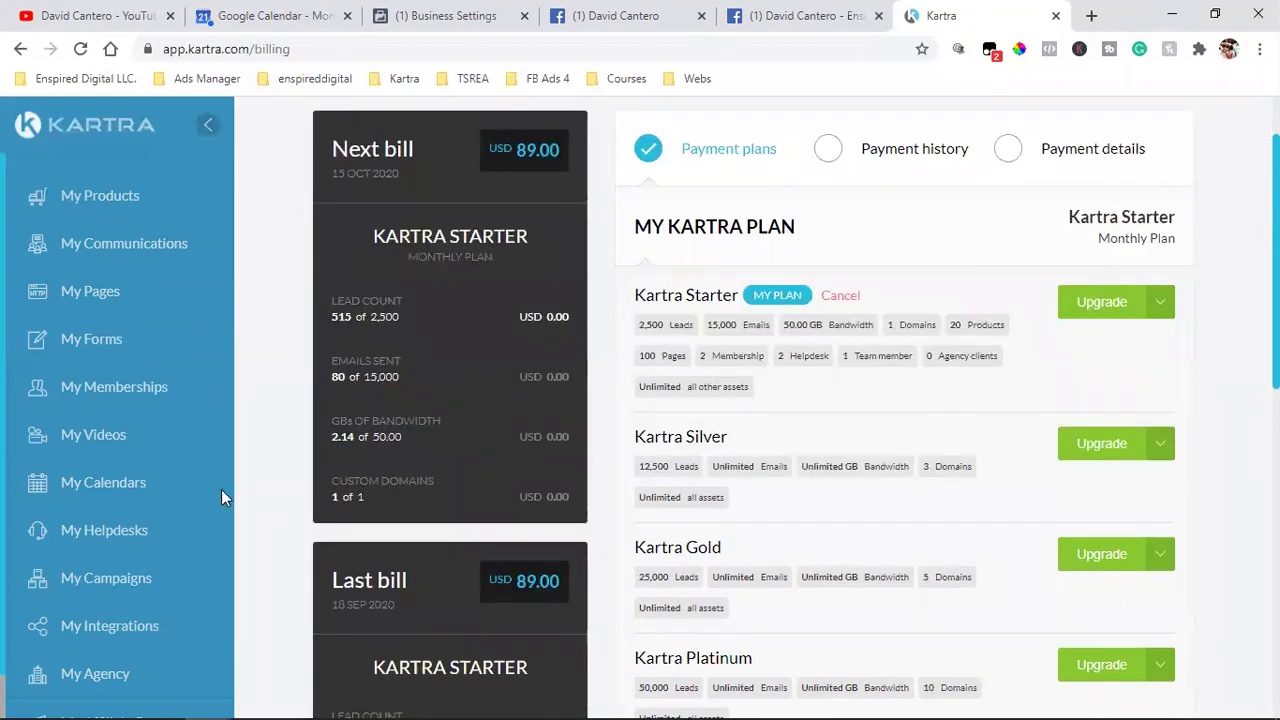
pyautogui.scroll(-1, 160, 490)
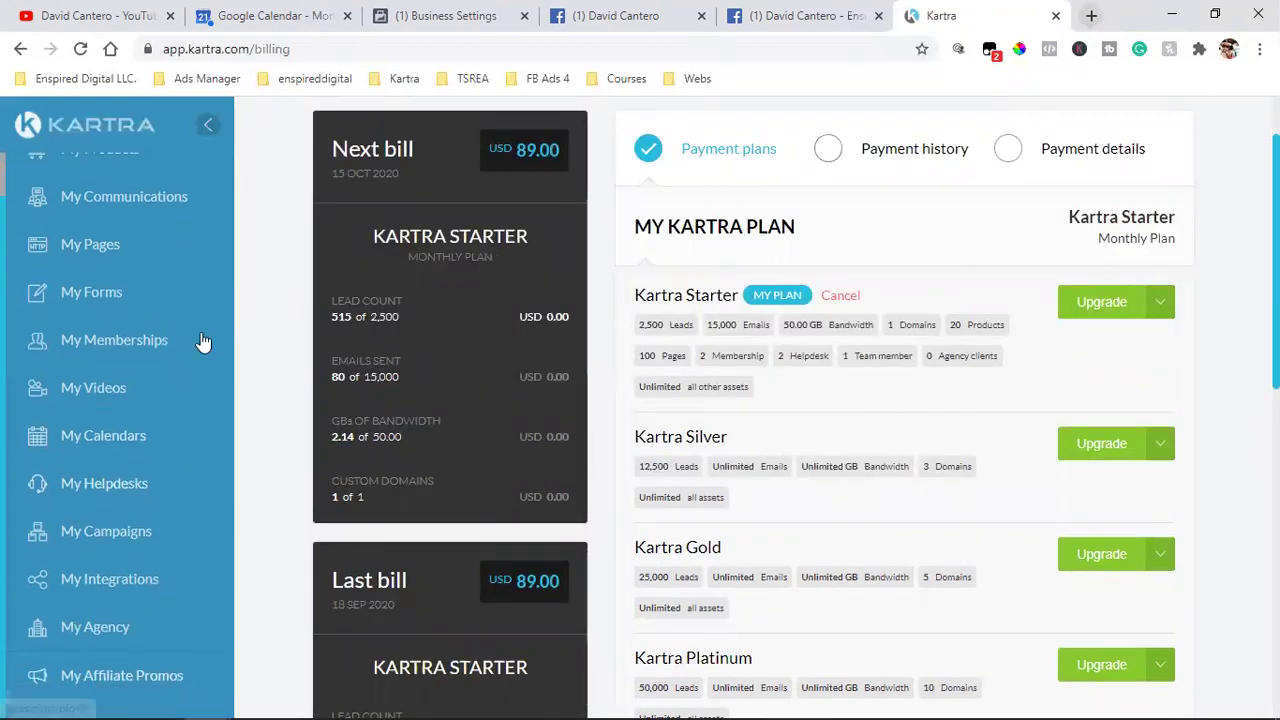
# - Return to the Kartra pages list, then enter the address fbads4beginners.com in a new browser tab
pyautogui.click(106, 247)
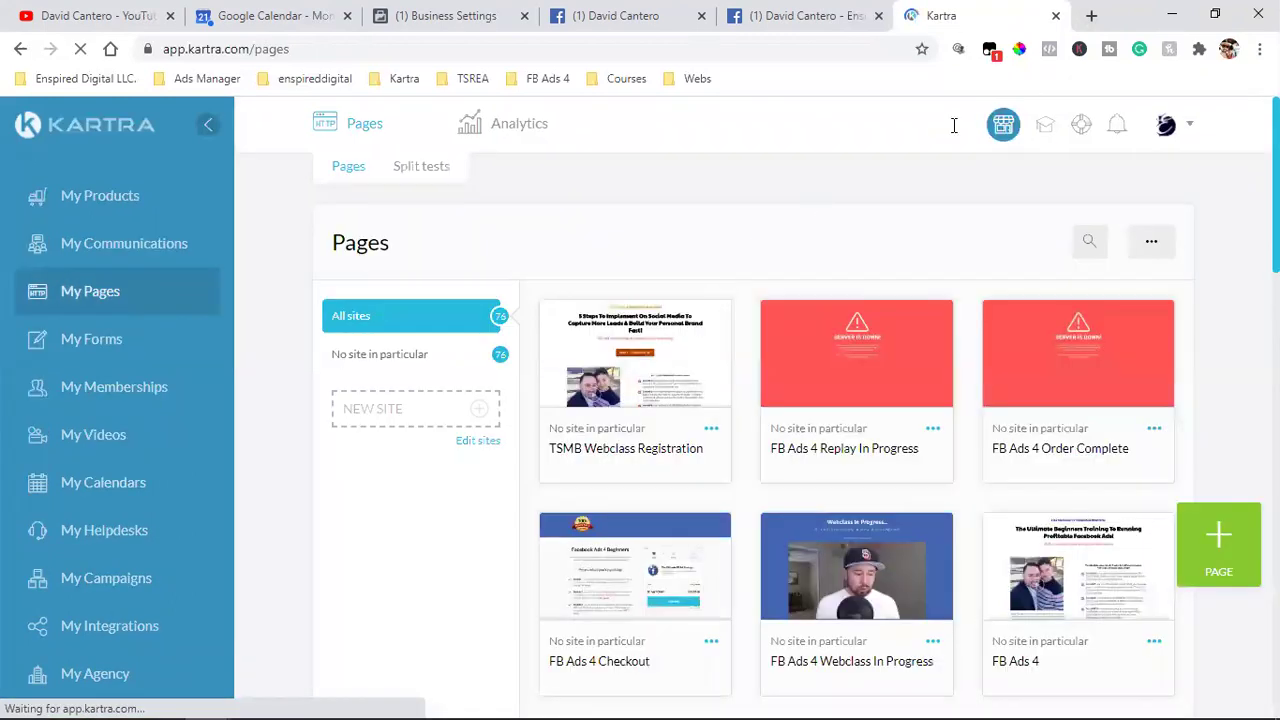
pyautogui.click(1091, 15)
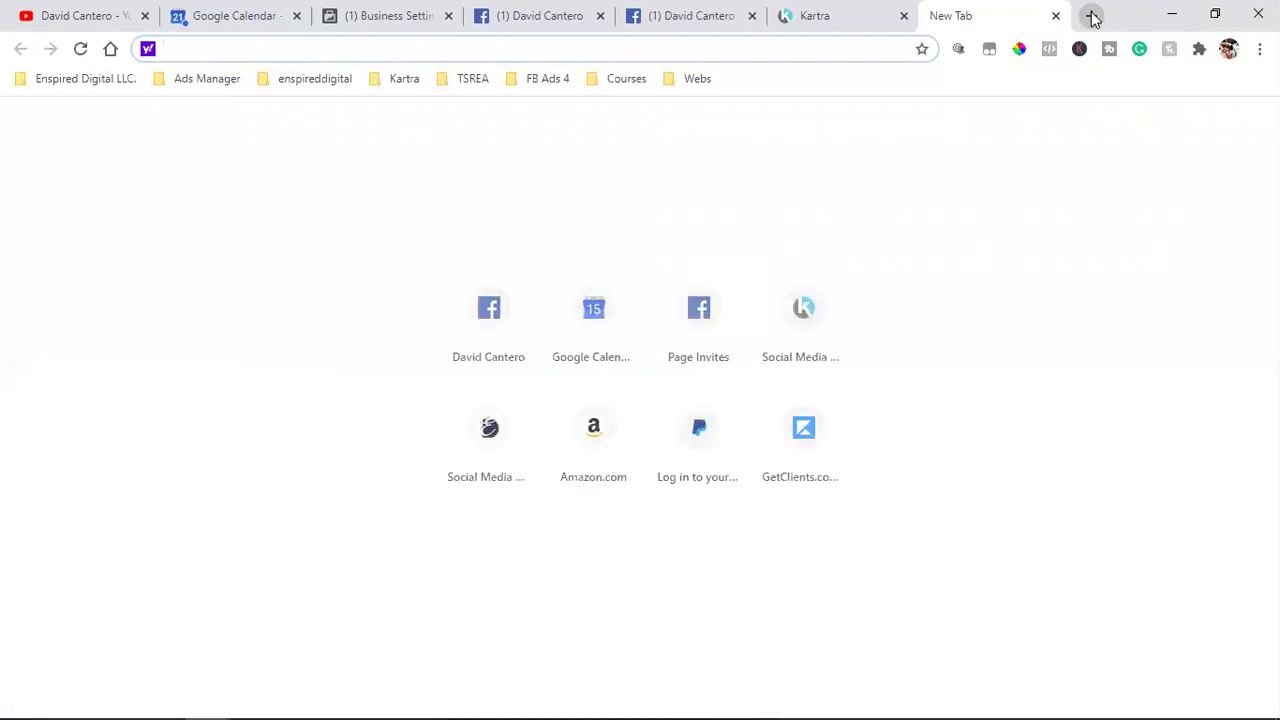
pyautogui.write('fbads4beginners.com')
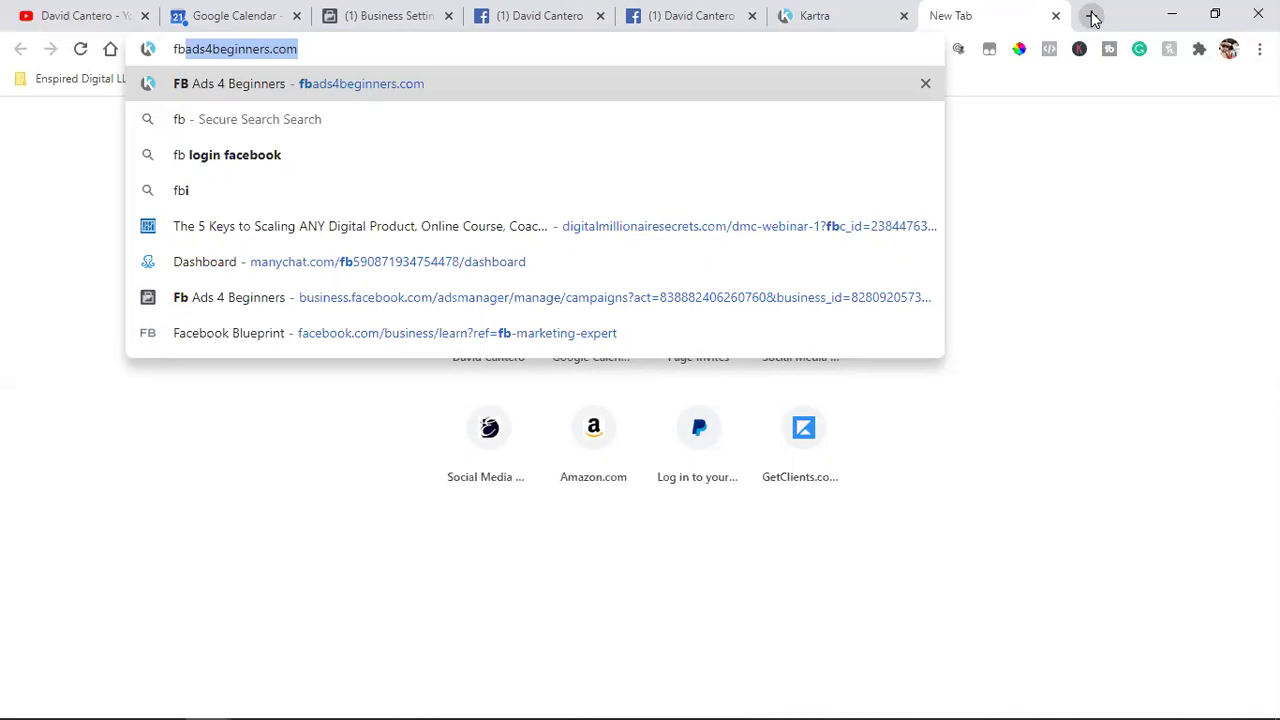
# - Switch to Facebook, open the home news feed and highlight the text of the sponsored Wholesale Hackers ad
pyautogui.click(549, 14)
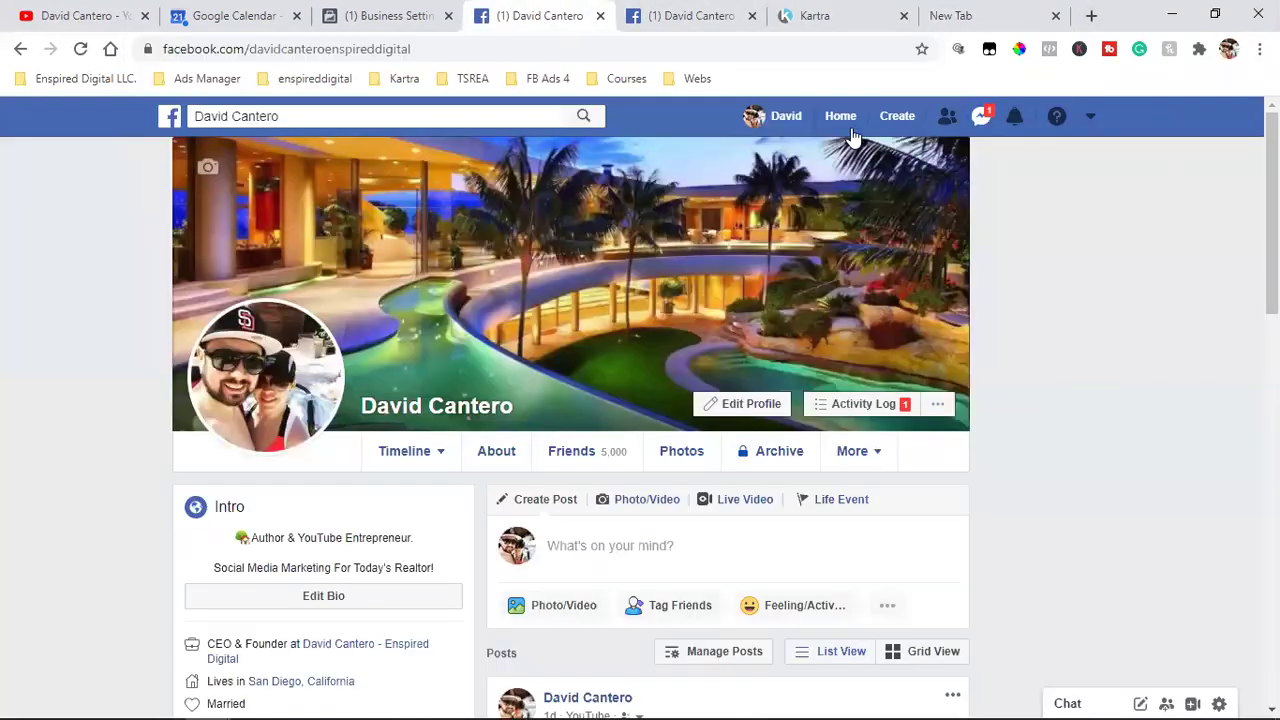
pyautogui.click(850, 122)
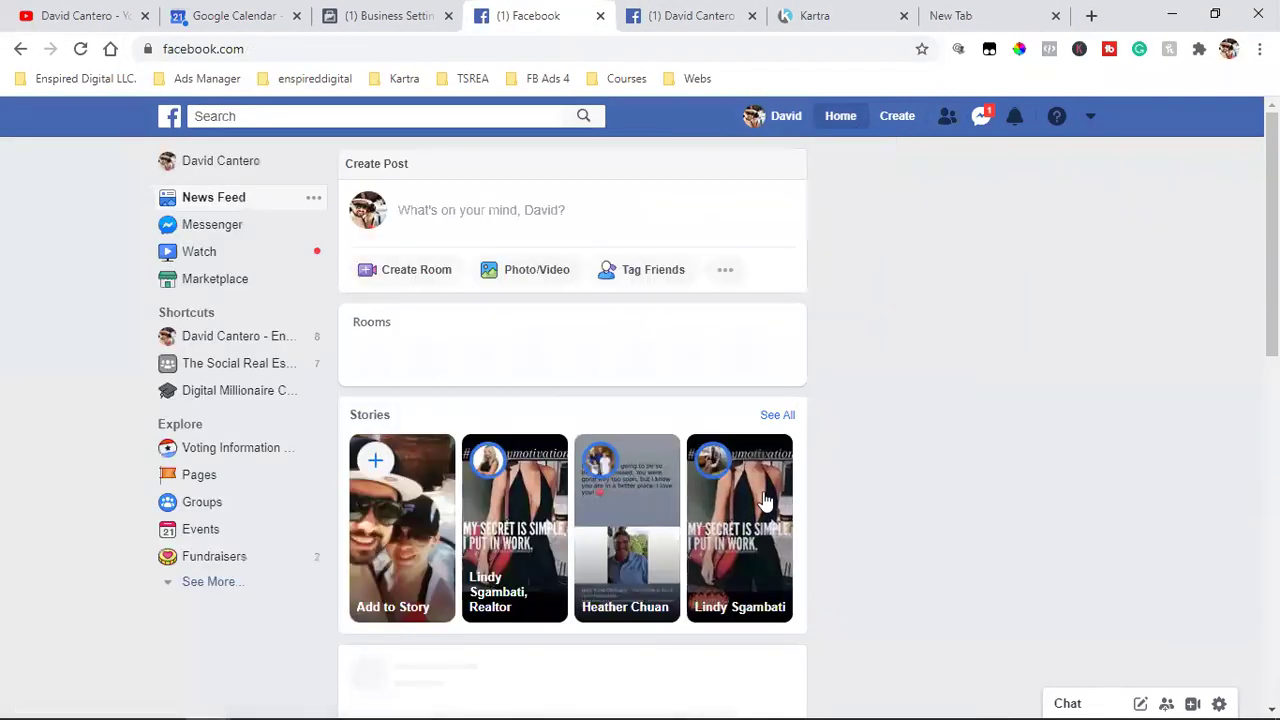
pyautogui.scroll(-4, 823, 394)
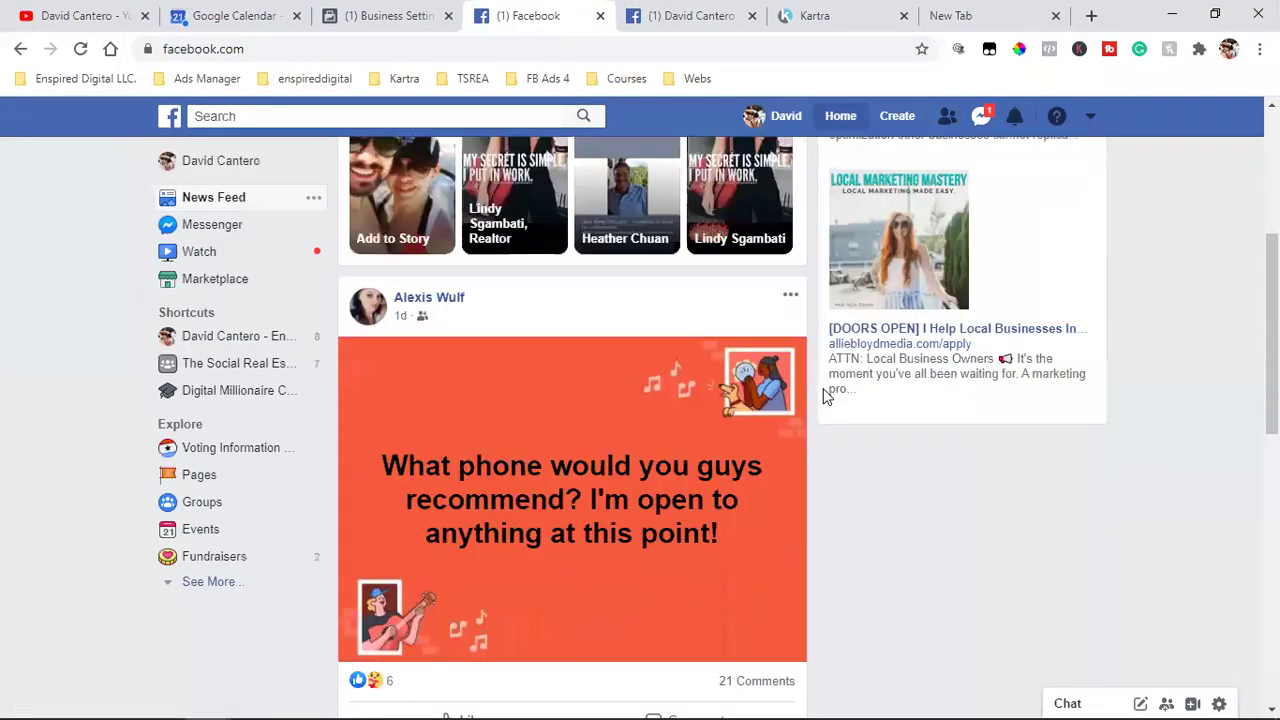
pyautogui.scroll(-3, 823, 394)
pyautogui.scroll(-2, 823, 394)
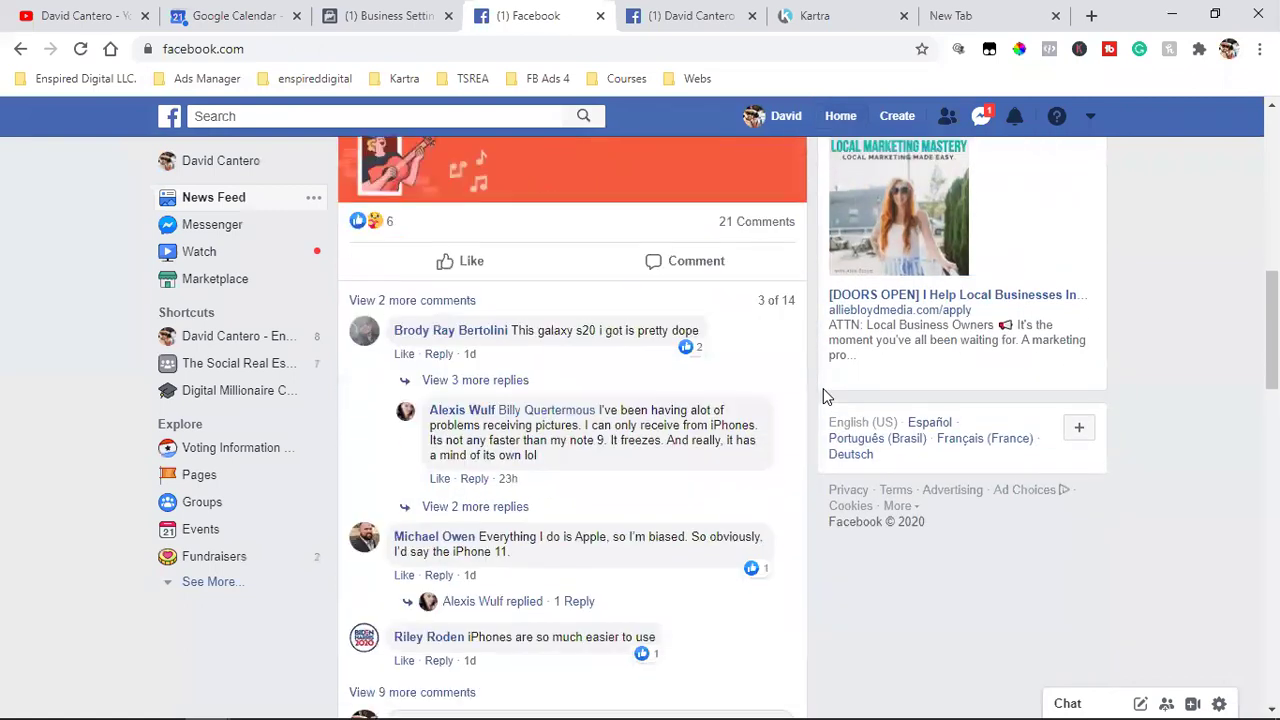
pyautogui.scroll(-4, 815, 415)
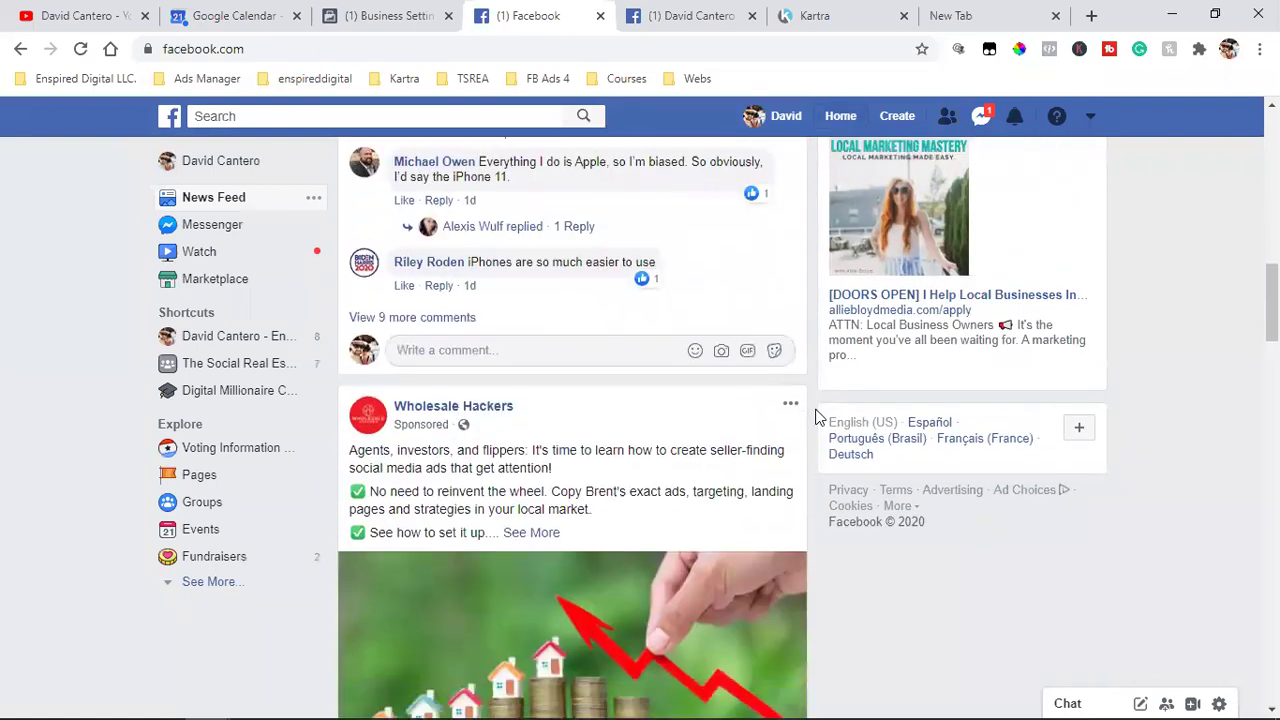
pyautogui.scroll(-2, 815, 415)
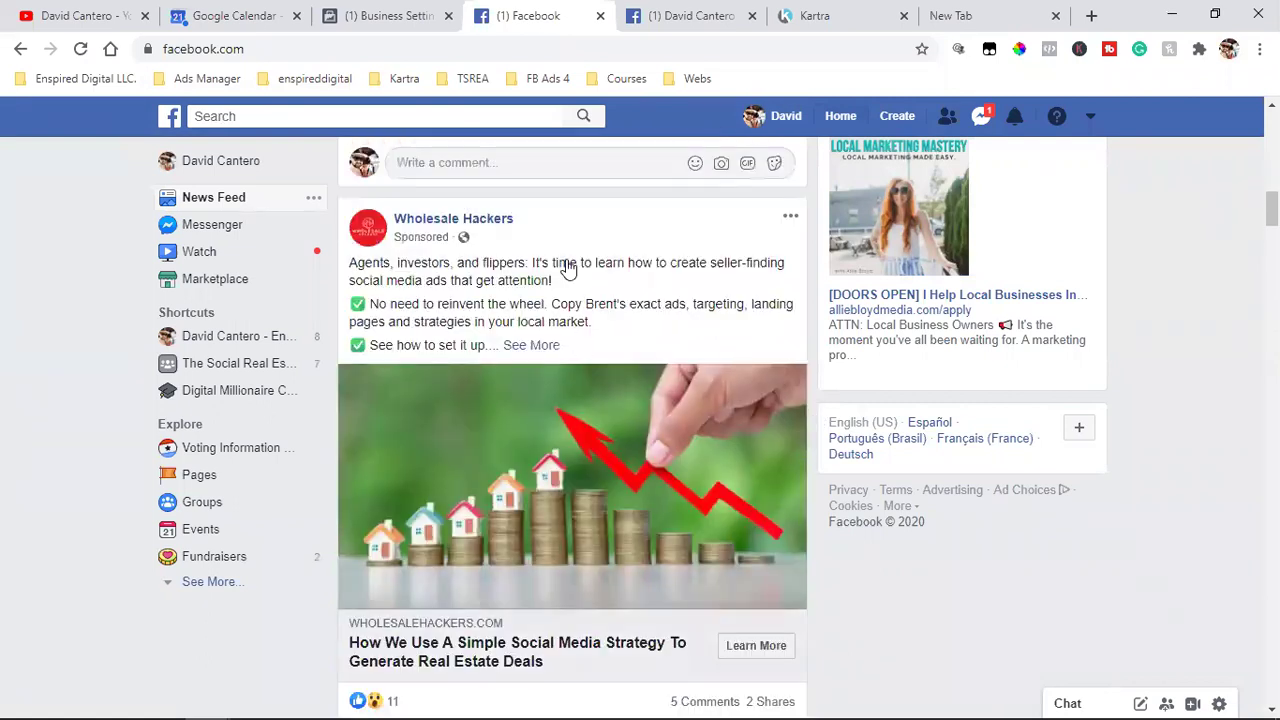
pyautogui.moveTo(606, 325); pyautogui.dragTo(355, 280)
pyautogui.click(471, 285)
# - Switch back to Kartra, preview the TSMB Webclass Registration page down to its footer, then close the preview
pyautogui.click(800, 18)
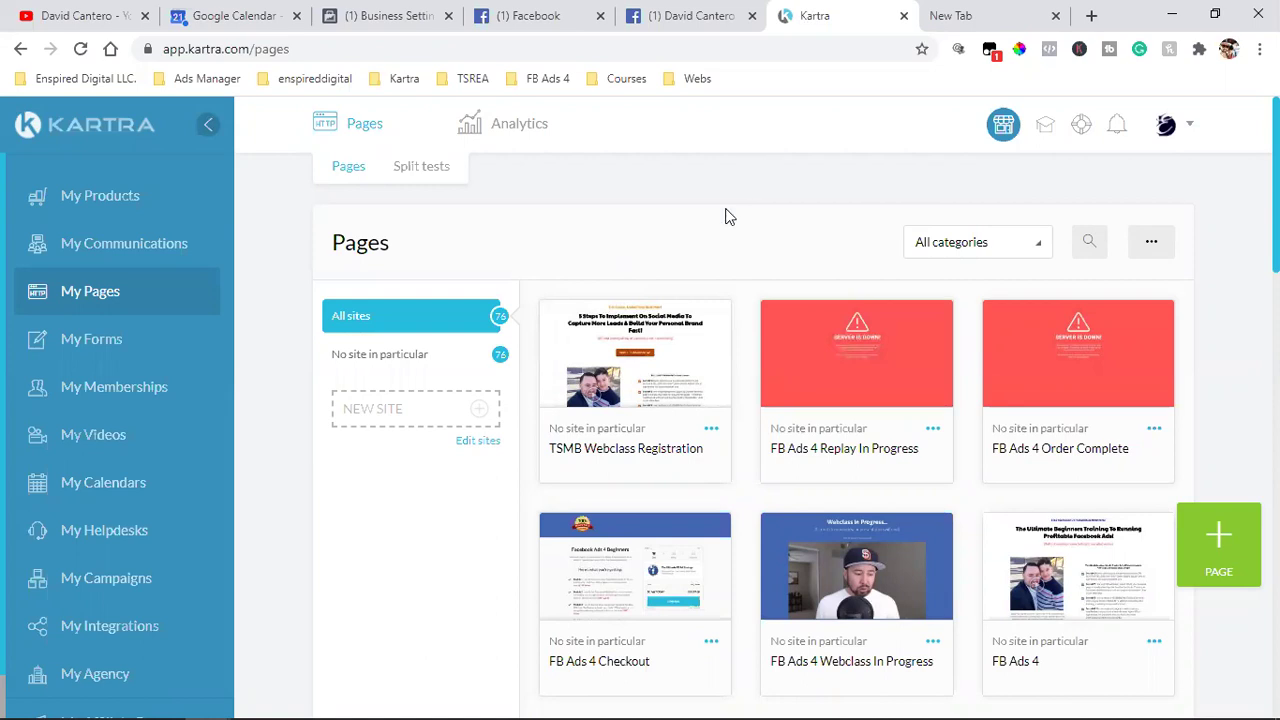
pyautogui.click(617, 352)
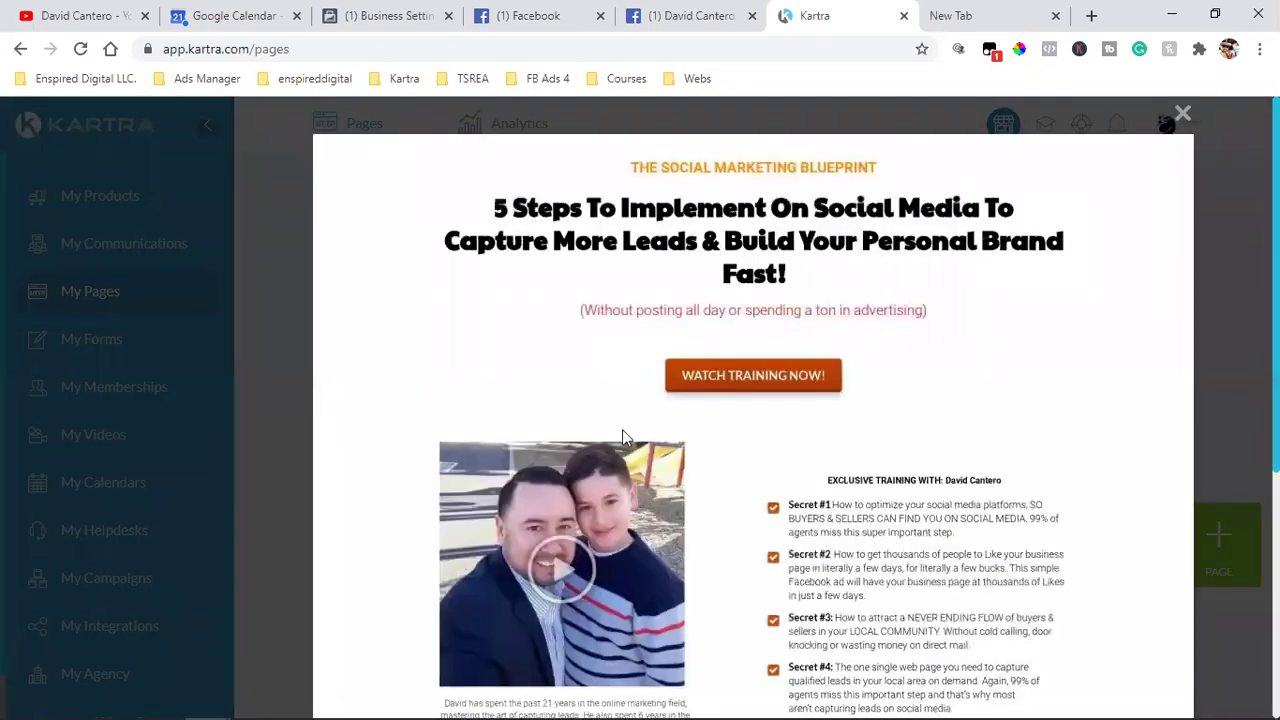
pyautogui.scroll(-3, 622, 432)
pyautogui.scroll(-2, 622, 436)
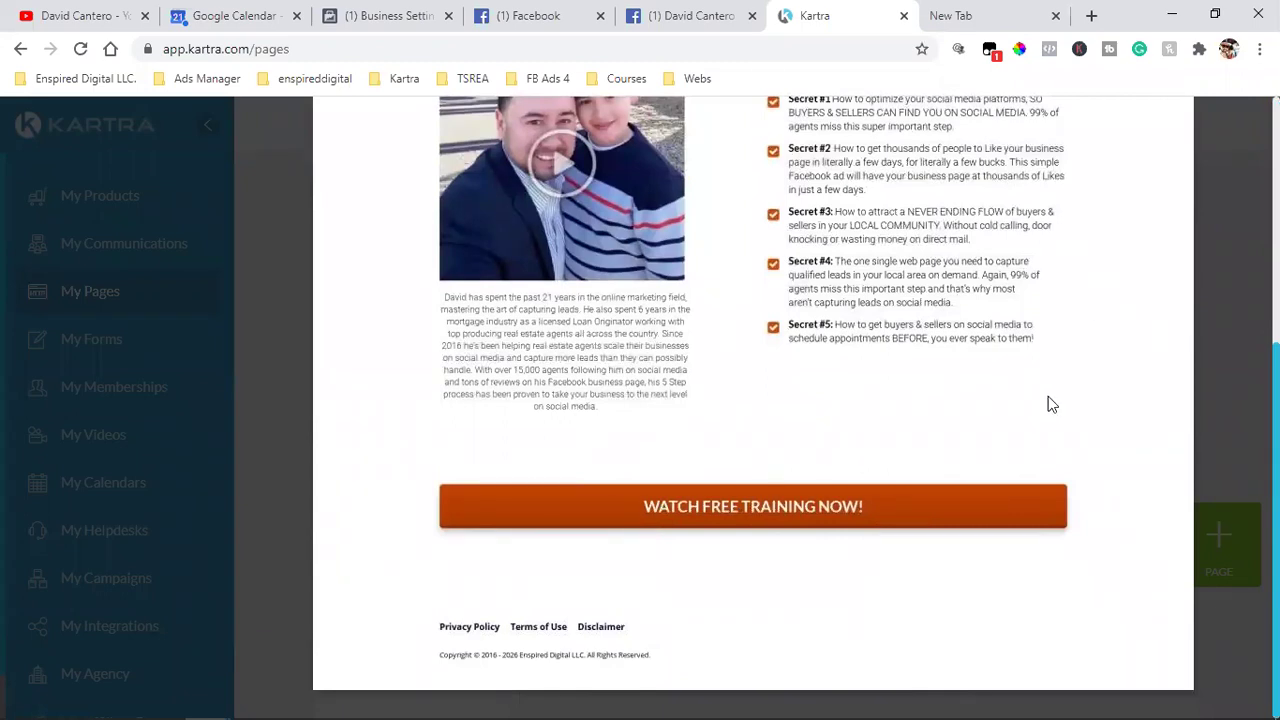
pyautogui.scroll(6, 1048, 403)
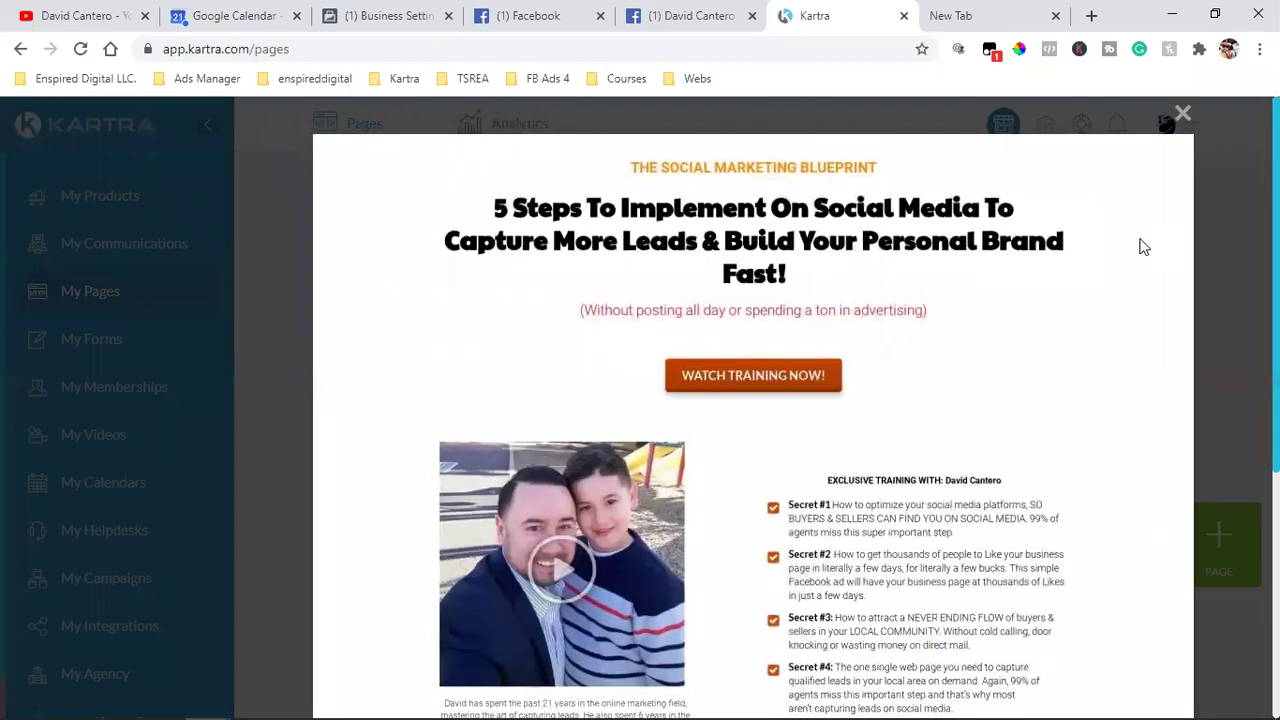
pyautogui.click(1181, 116)
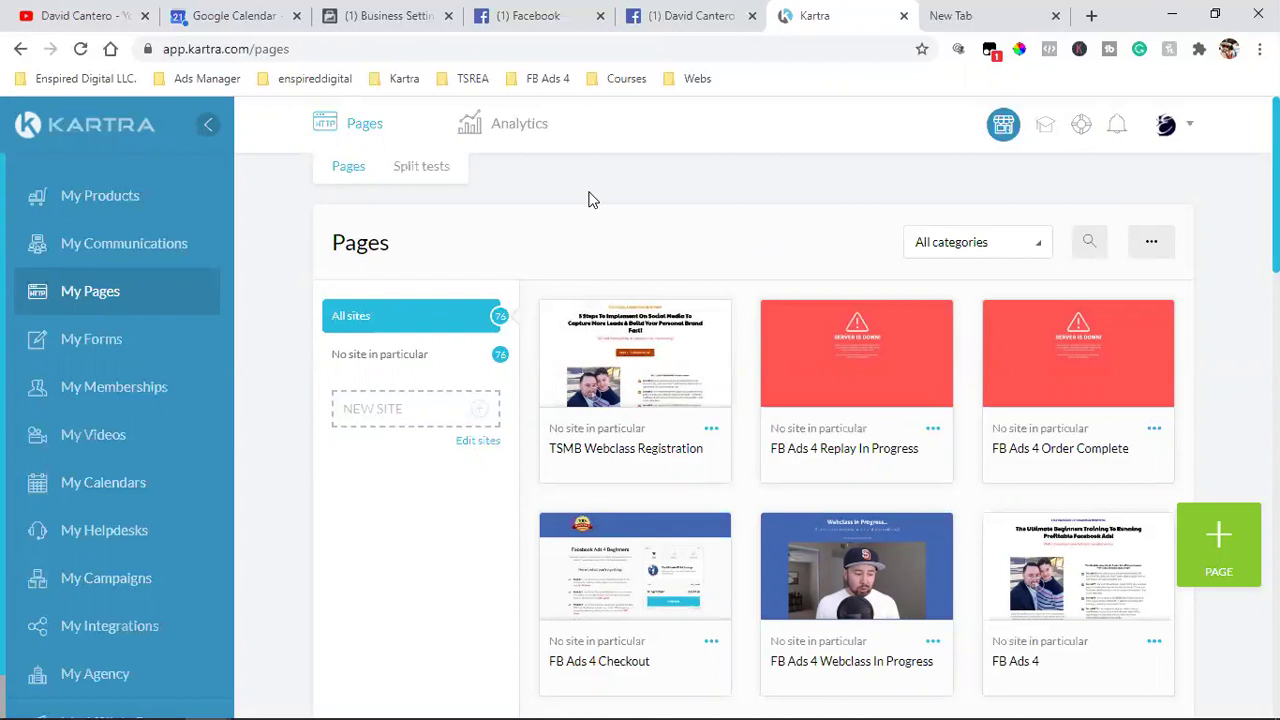
# - Switch to the Facebook news feed and look for another sponsored post, examining the 21-Day Video Challenge ad
pyautogui.click(512, 12)
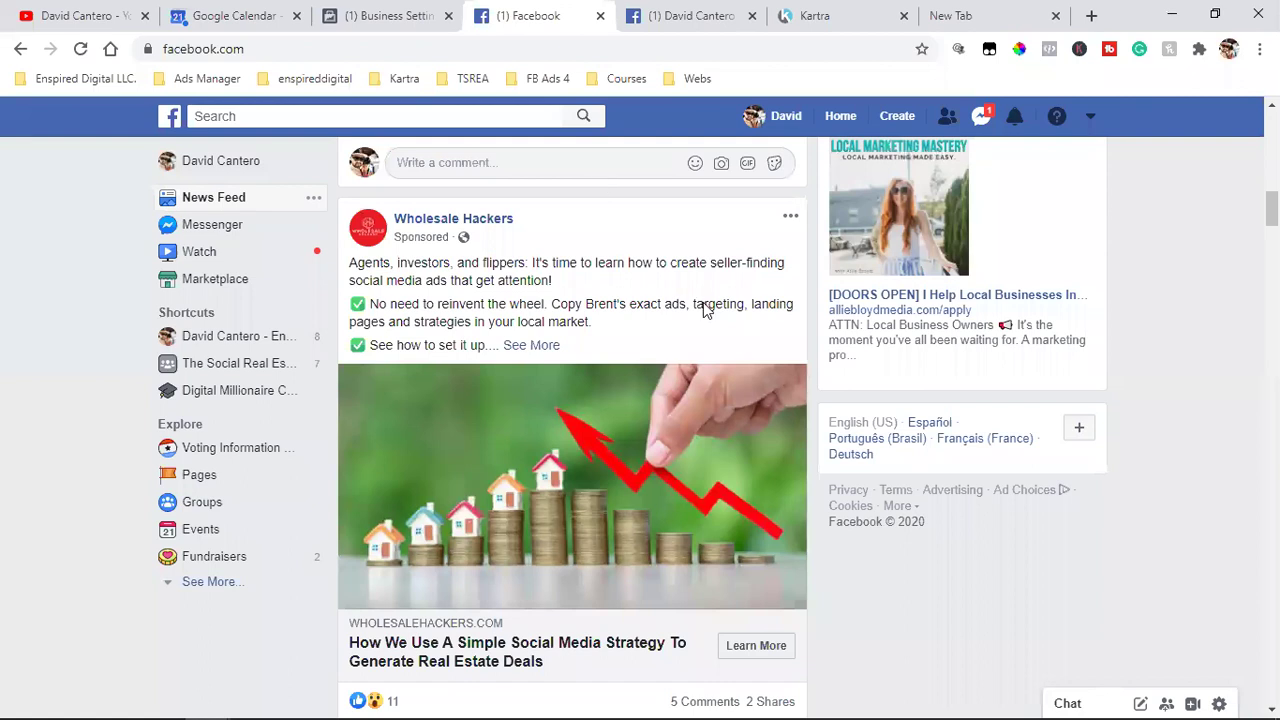
pyautogui.scroll(-9, 494, 295)
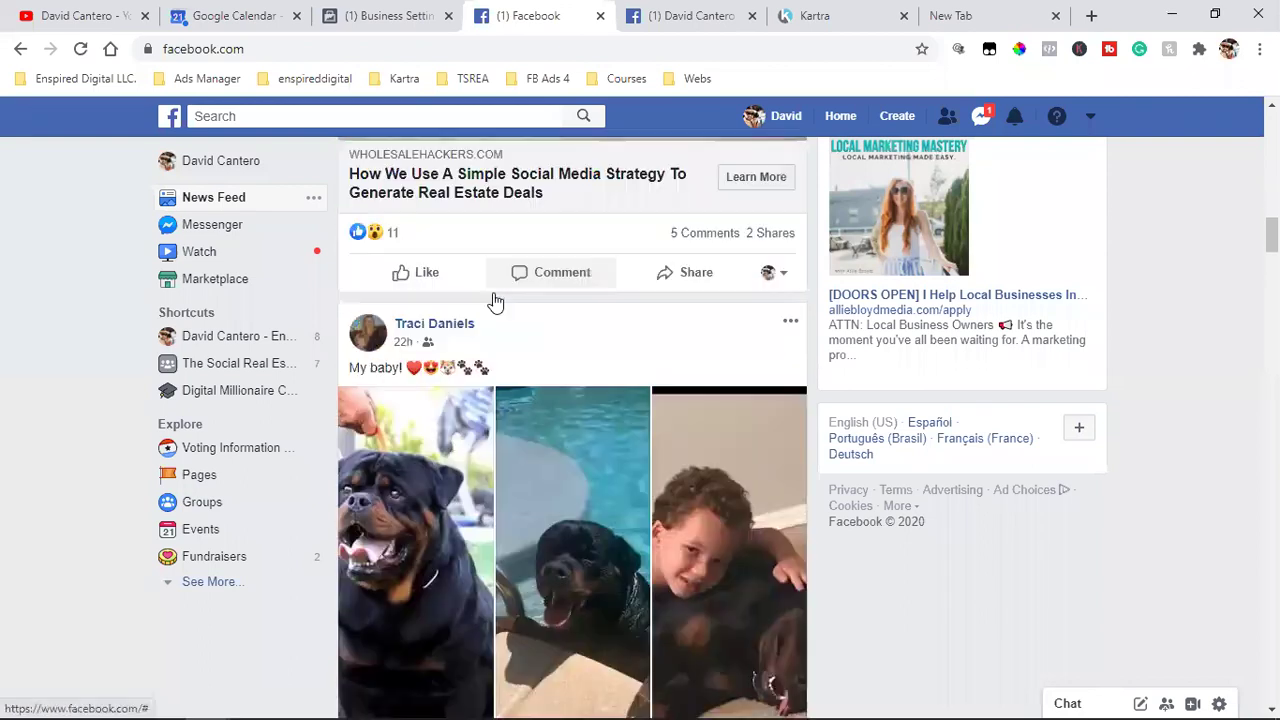
pyautogui.scroll(-7, 610, 400)
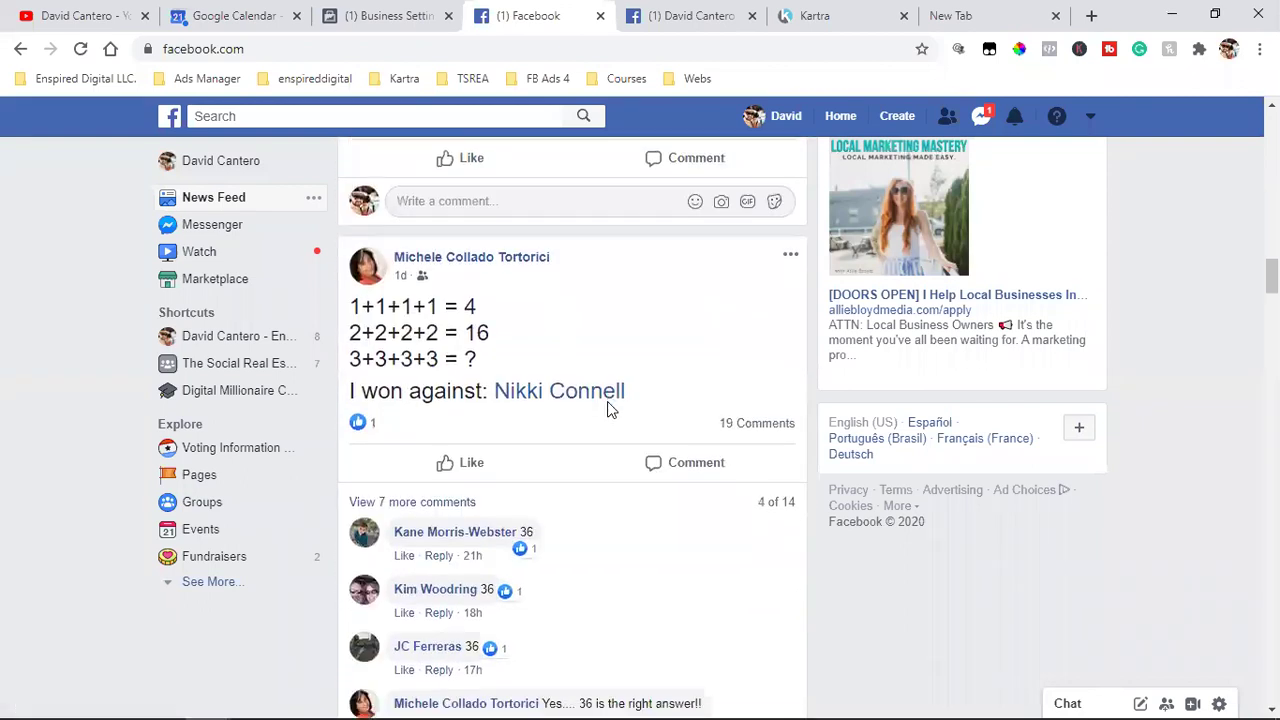
pyautogui.scroll(-3, 605, 413)
pyautogui.scroll(-2, 600, 415)
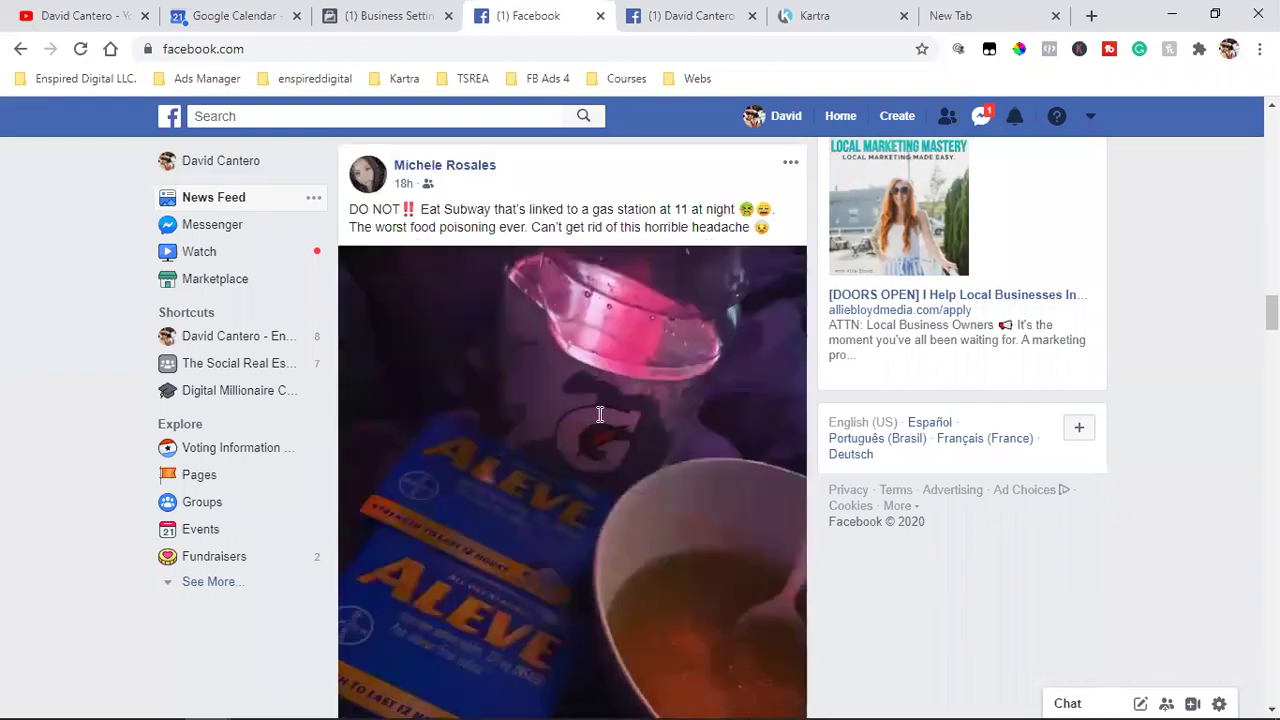
pyautogui.scroll(-3, 600, 375)
pyautogui.scroll(-3, 600, 375)
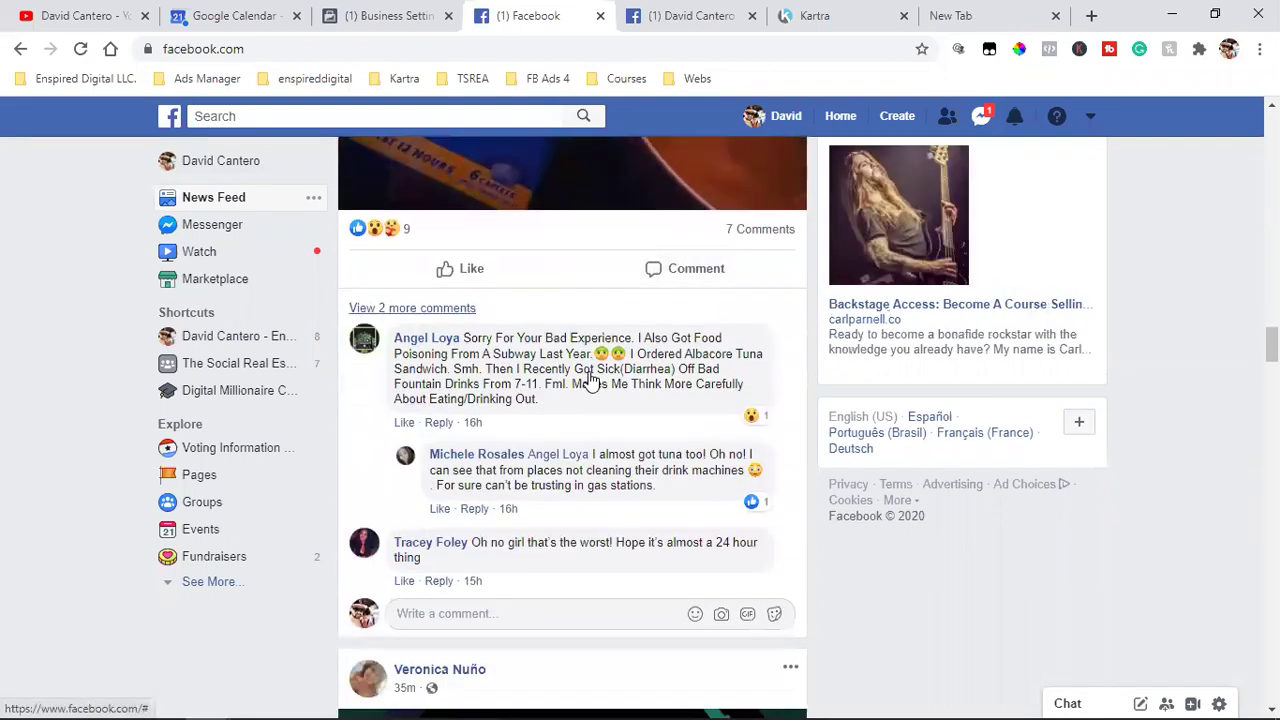
pyautogui.scroll(-10, 590, 372)
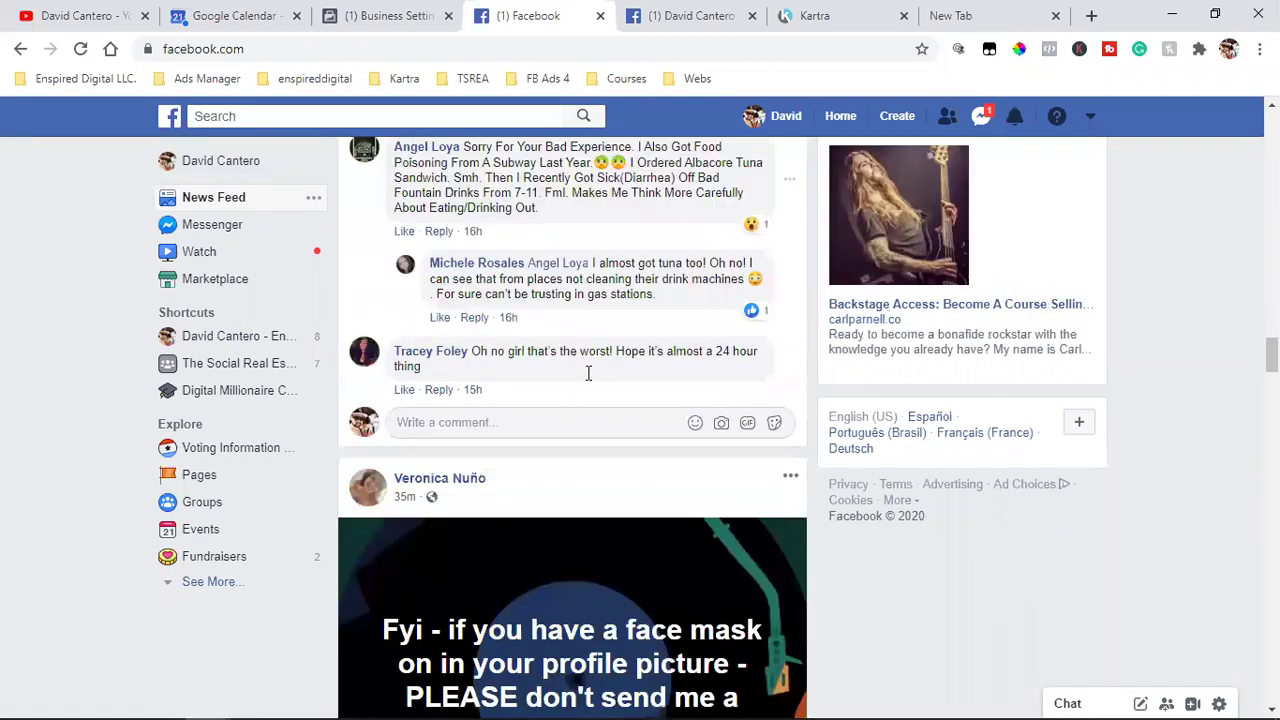
pyautogui.scroll(-3, 580, 387)
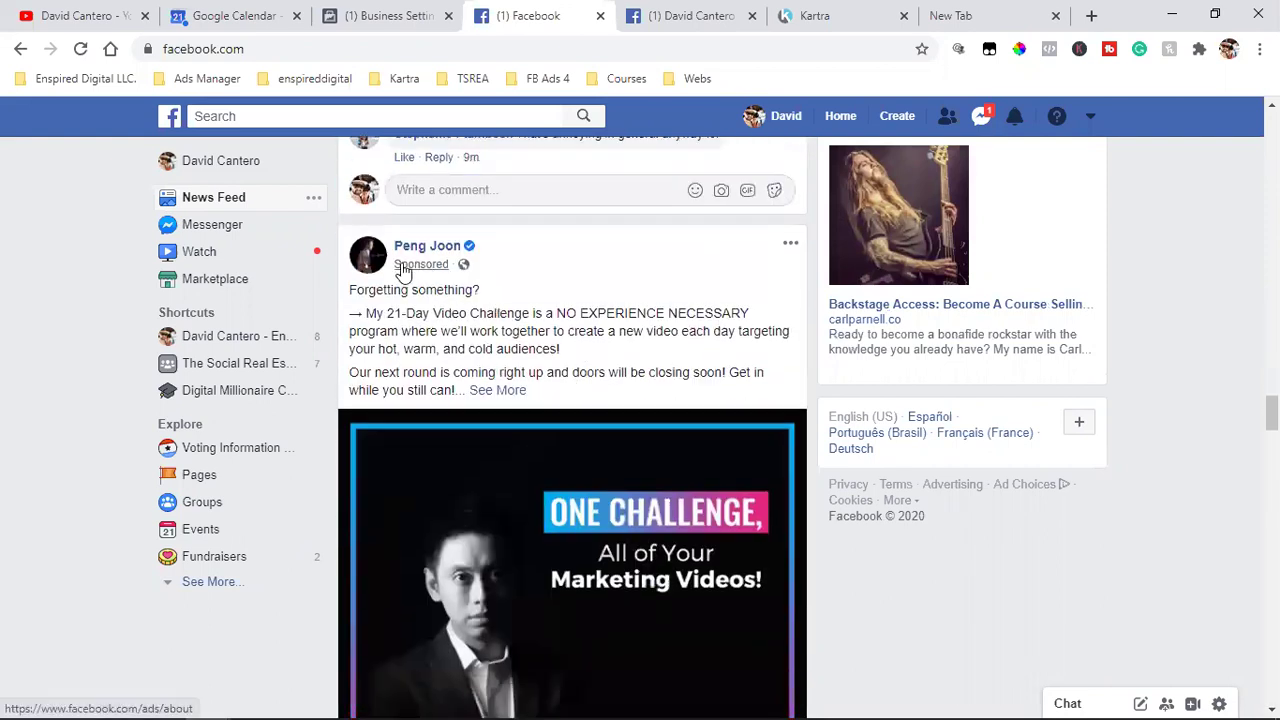
pyautogui.scroll(-3, 579, 306)
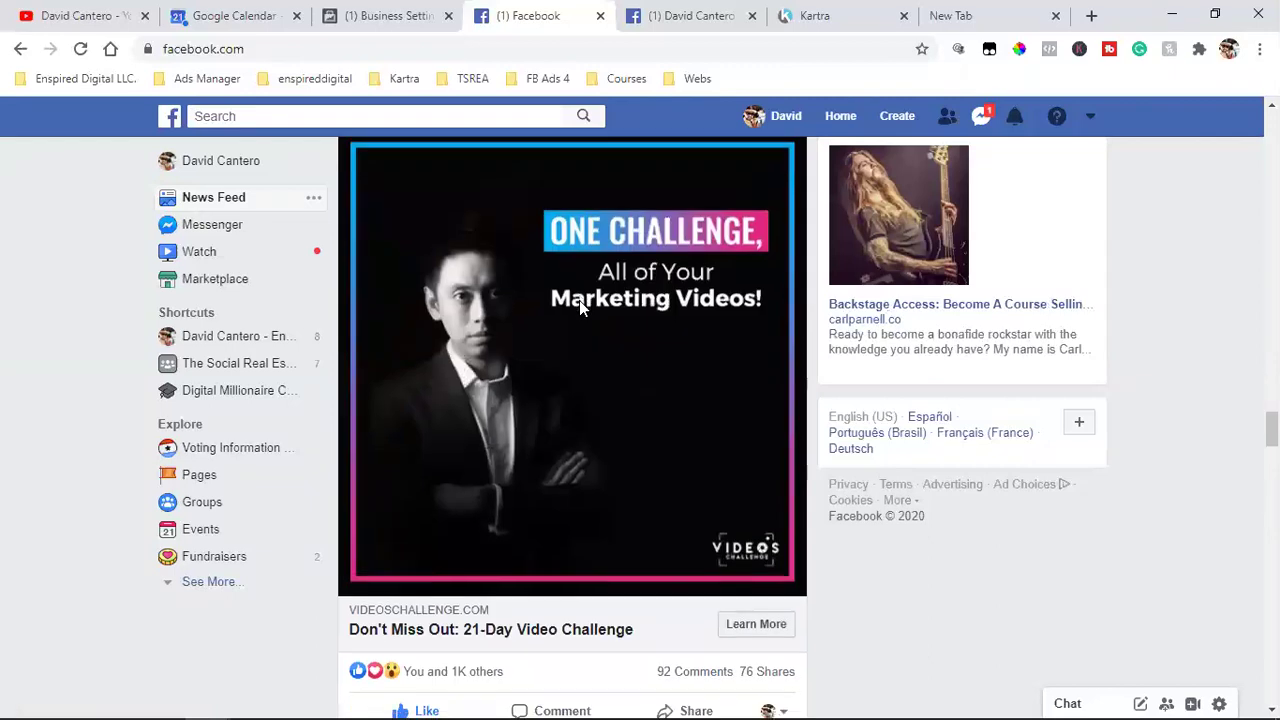
# - Open the 21-Day Video Challenge ad's landing page and examine its headline, video and offer to join
pyautogui.click(575, 376)
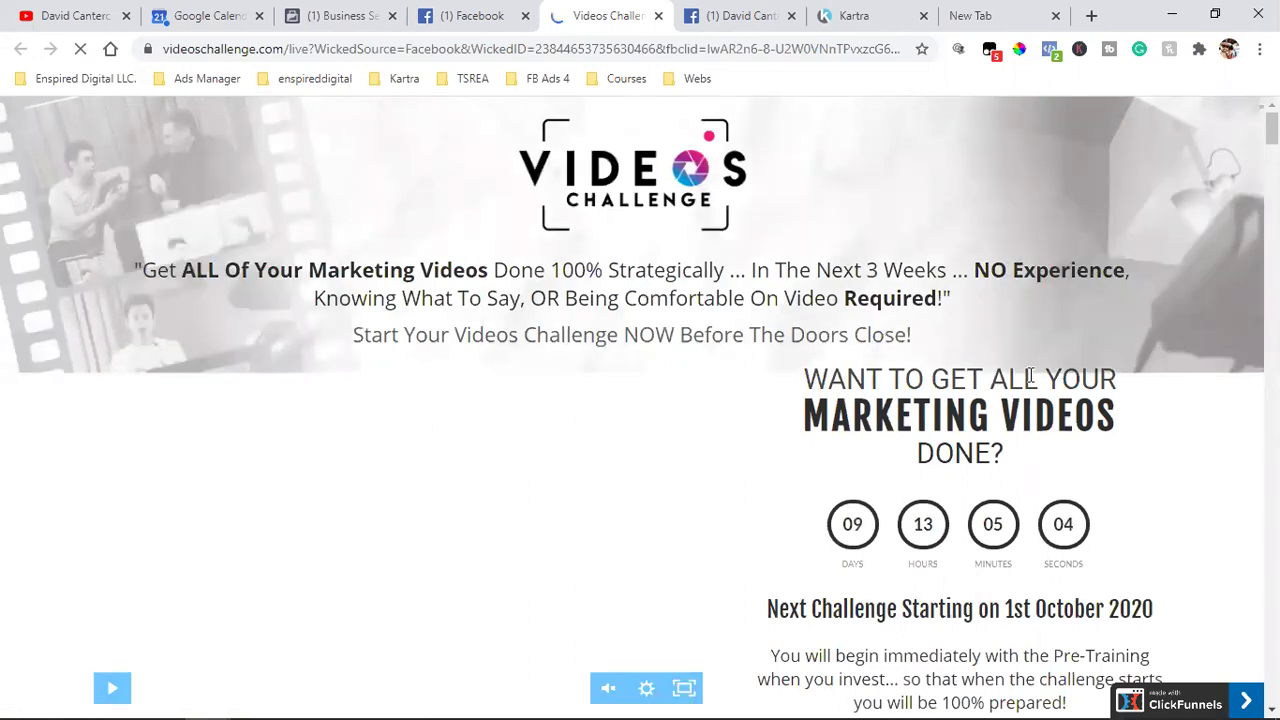
pyautogui.scroll(-3, 1030, 376)
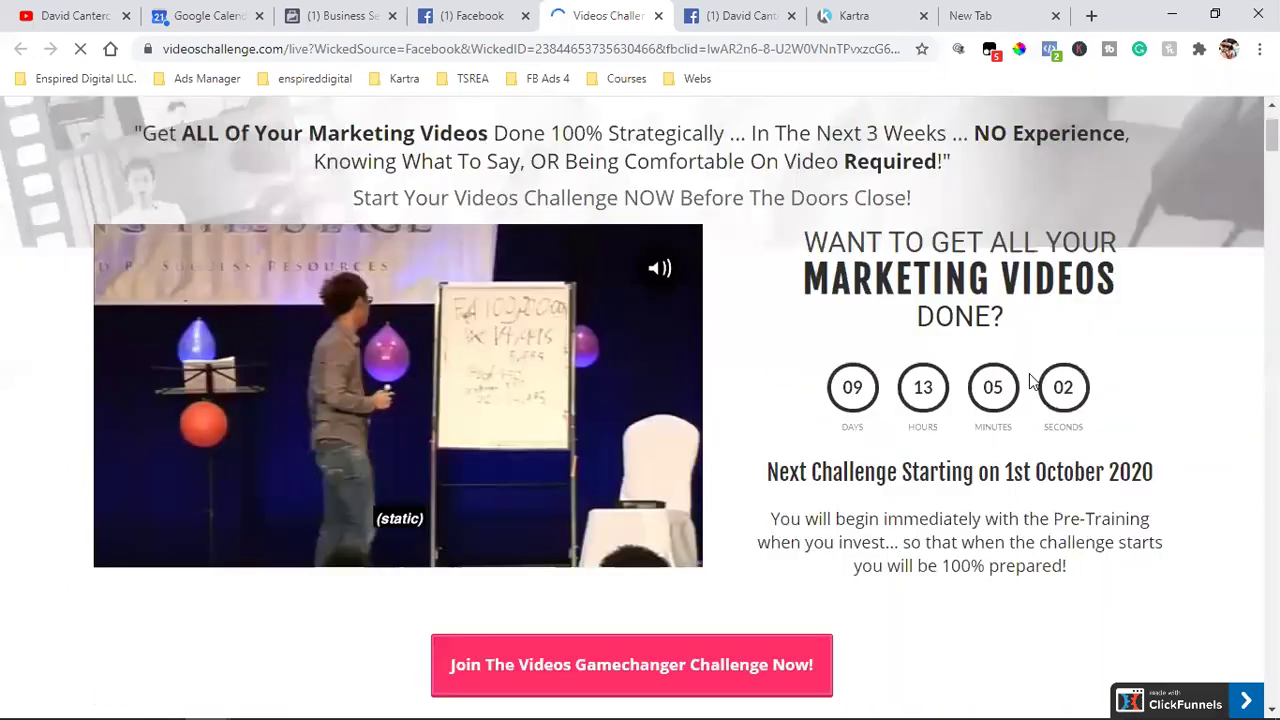
pyautogui.scroll(3, 1032, 385)
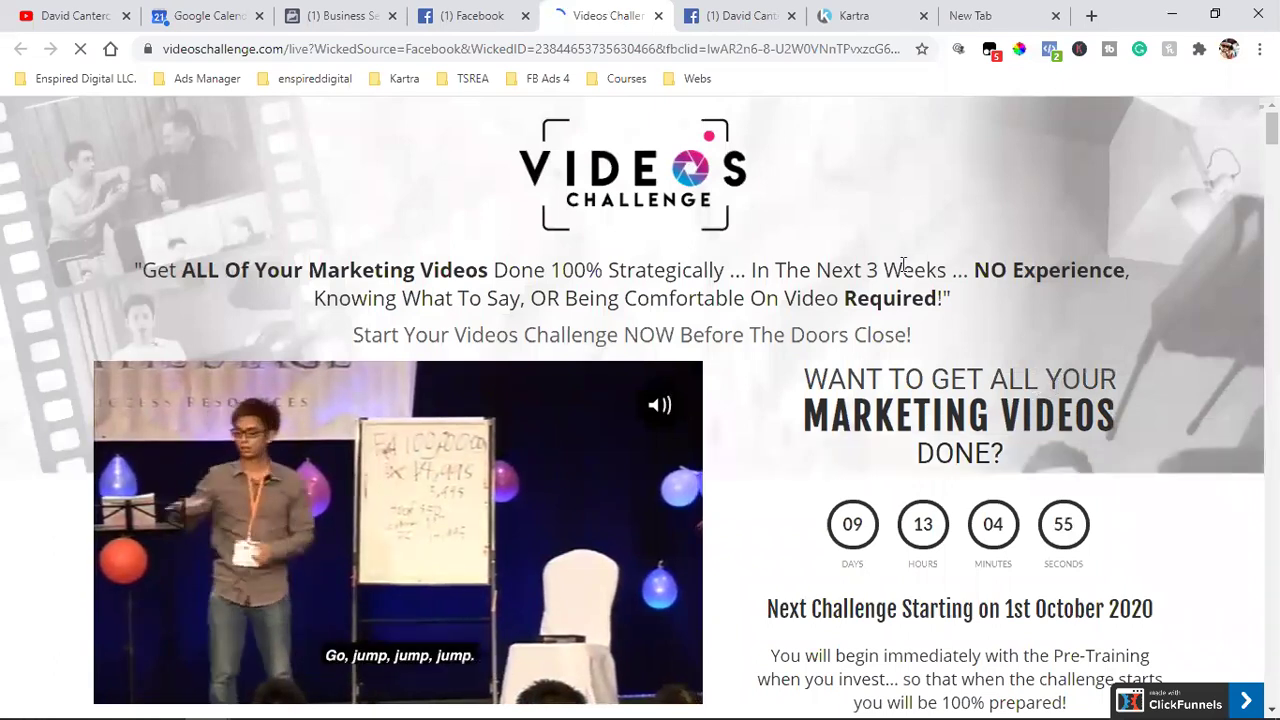
pyautogui.scroll(-4, 908, 286)
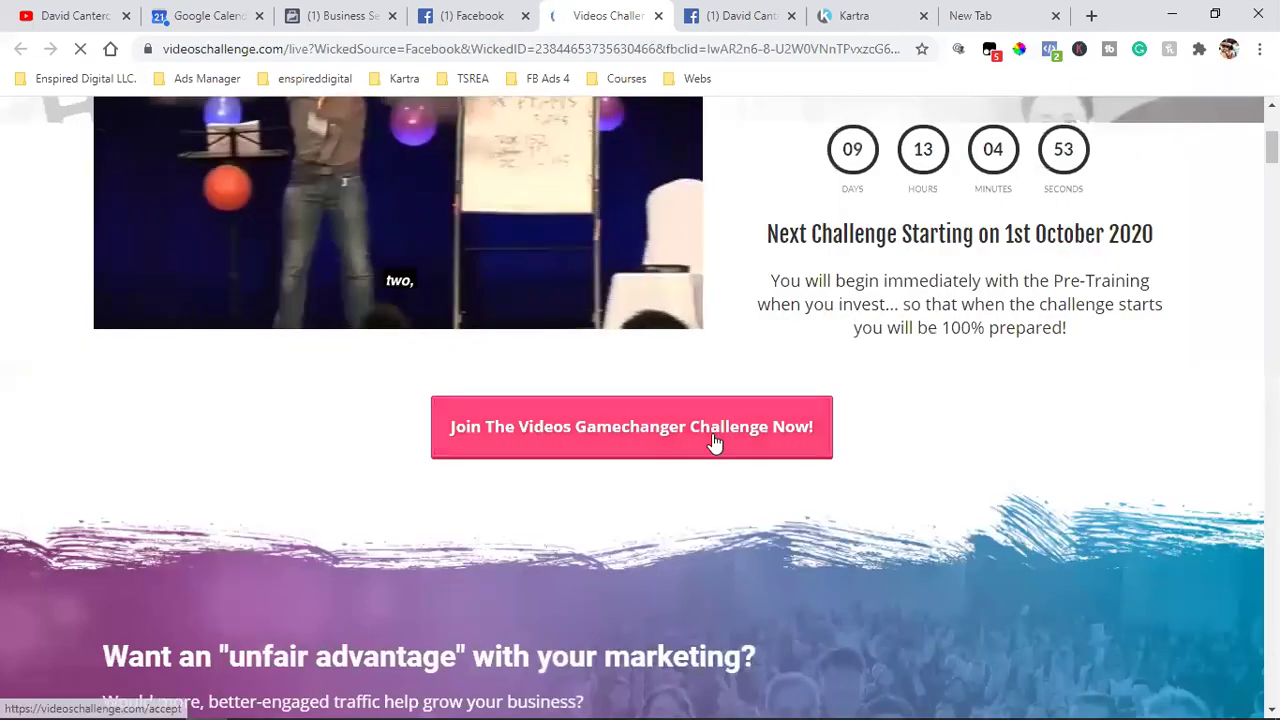
# - Open the Videos Gamechanger Challenge order page, review its plans and order steps, then close the page
pyautogui.click(713, 441)
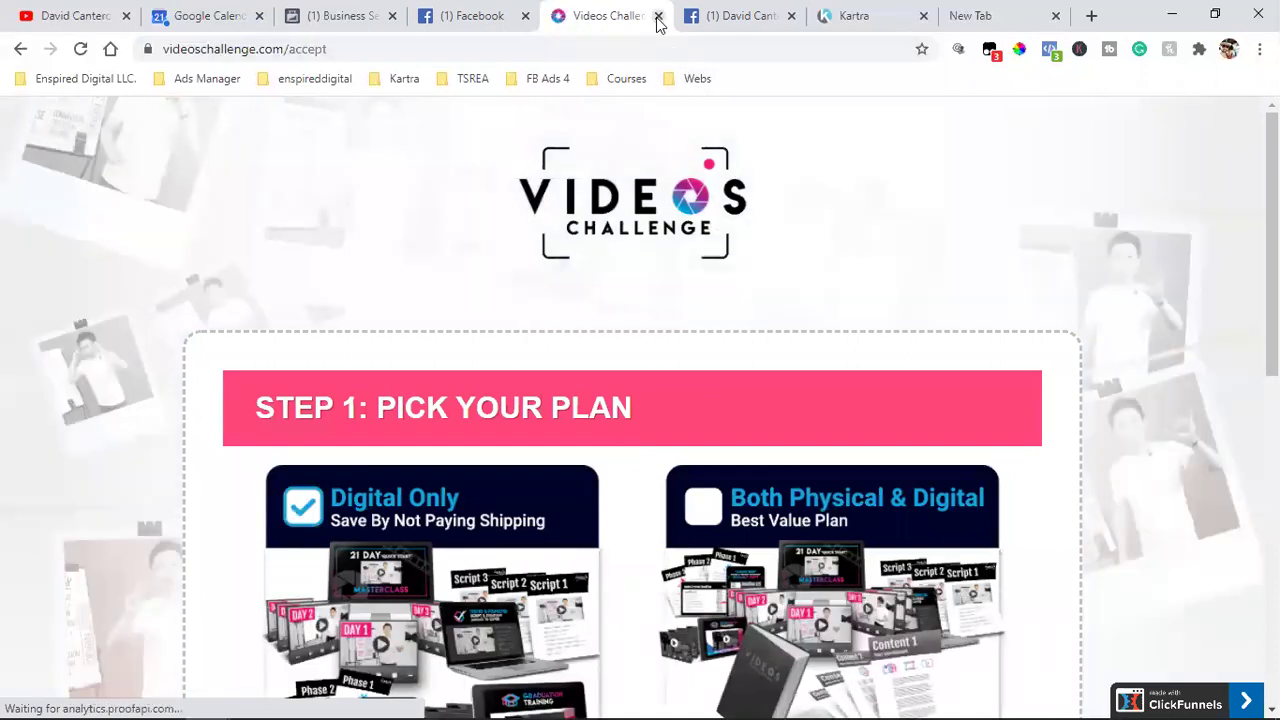
pyautogui.scroll(-5, 879, 354)
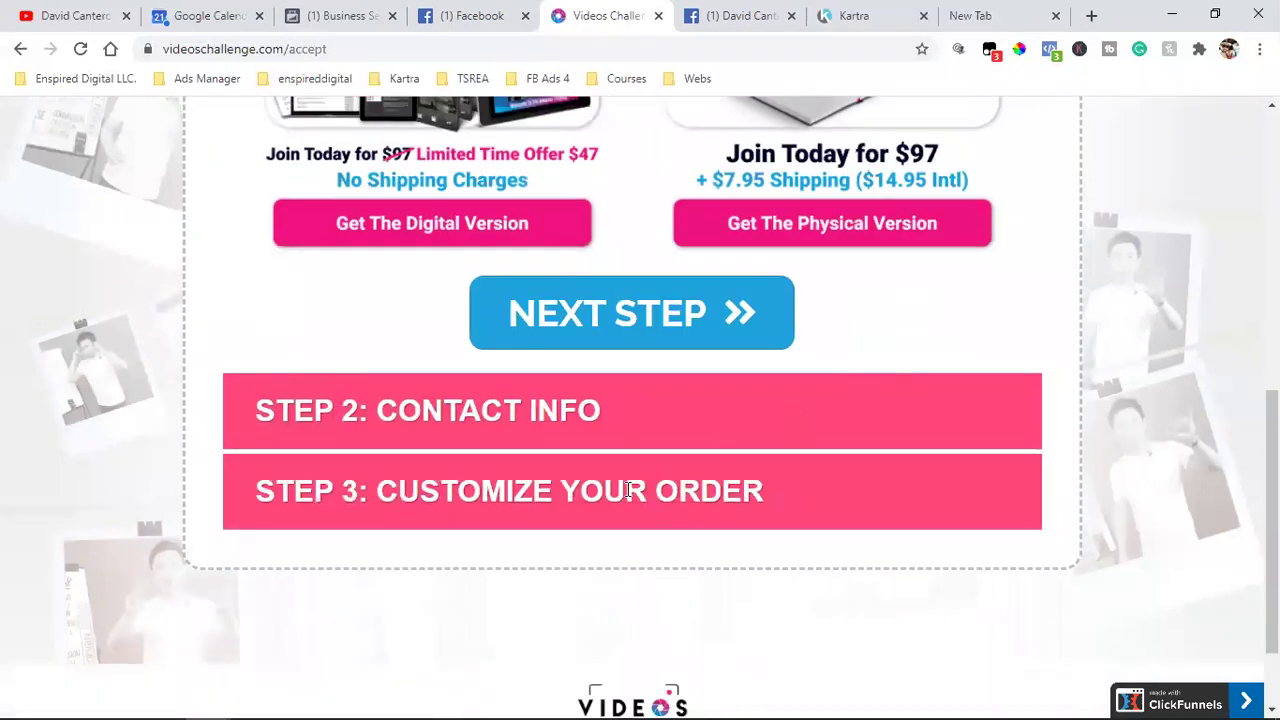
pyautogui.scroll(-2, 628, 489)
pyautogui.scroll(10, 628, 489)
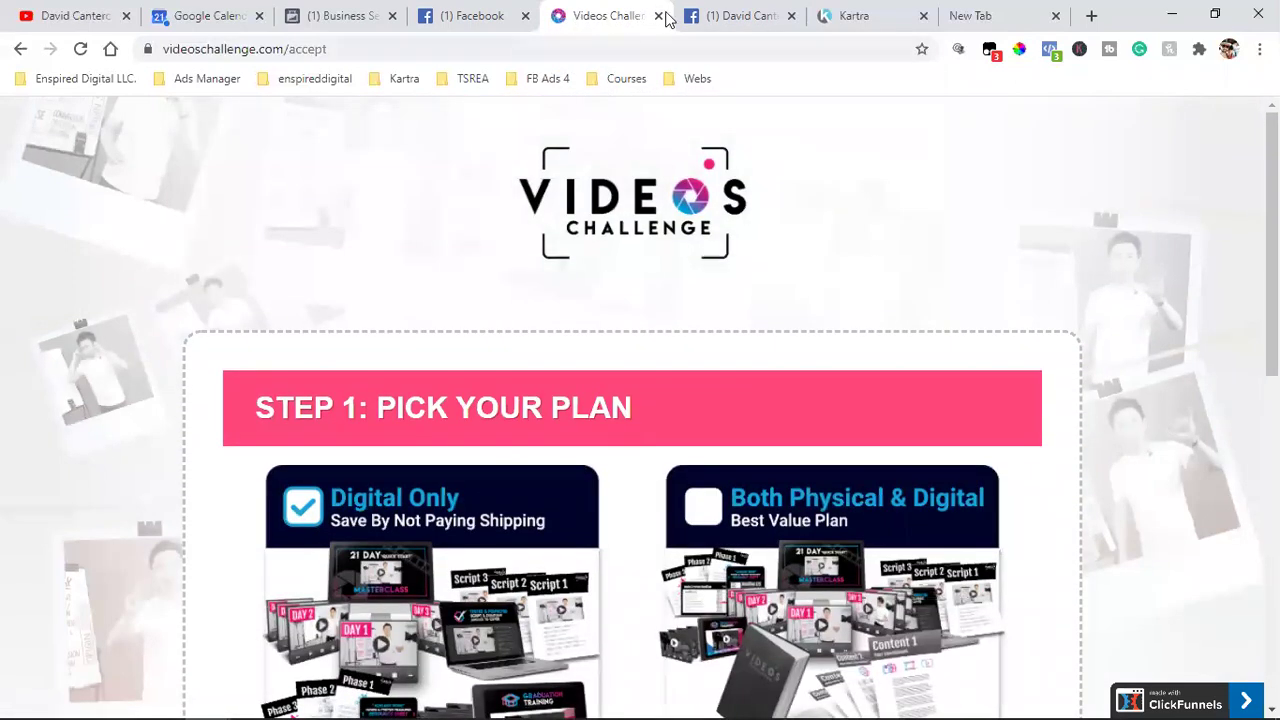
pyautogui.hotkey('ctrl', 'w')
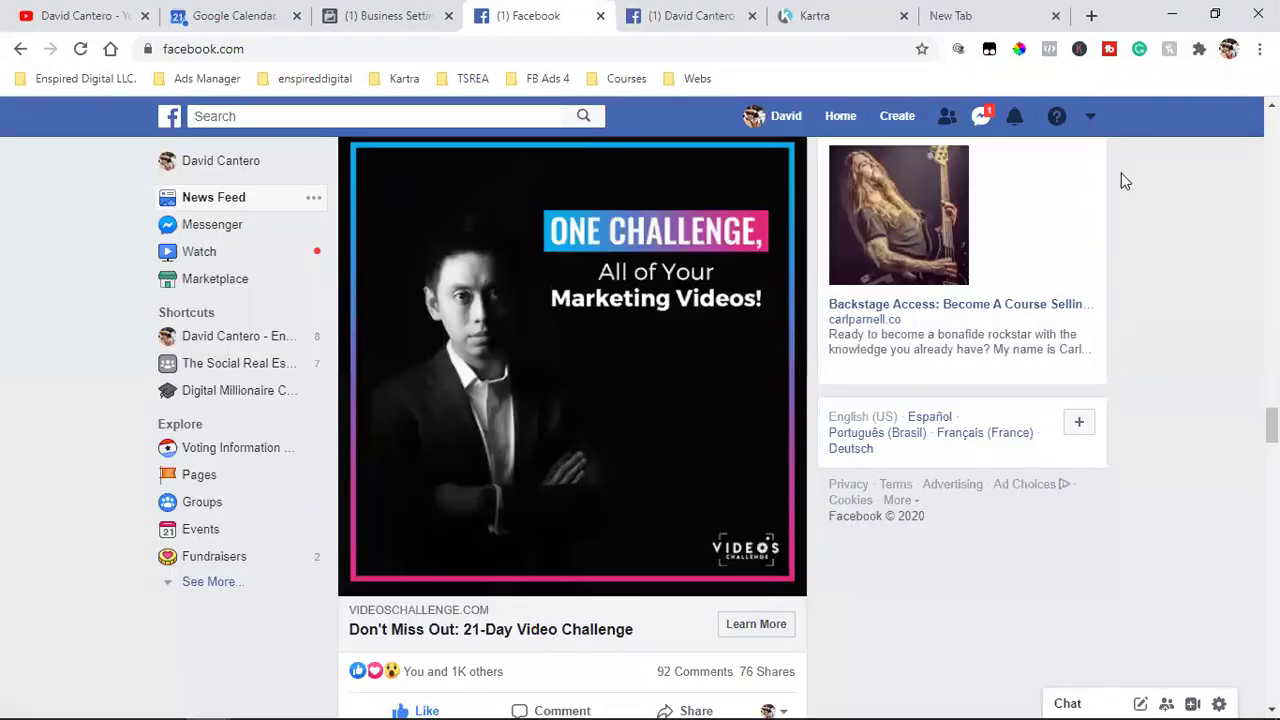
# - Close the blank tab, return to Kartra, and open the bookmarked Kartra Weekly Q&A registration page in a new tab
pyautogui.click(1055, 17)
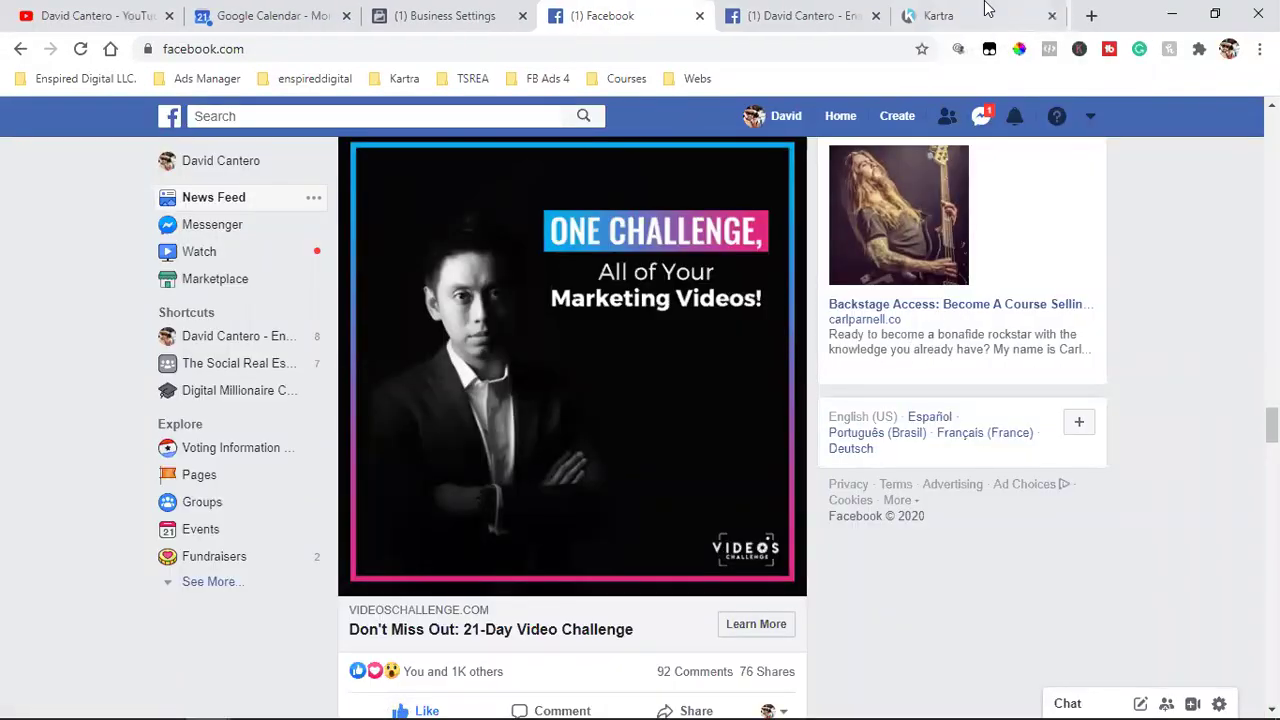
pyautogui.click(980, 15)
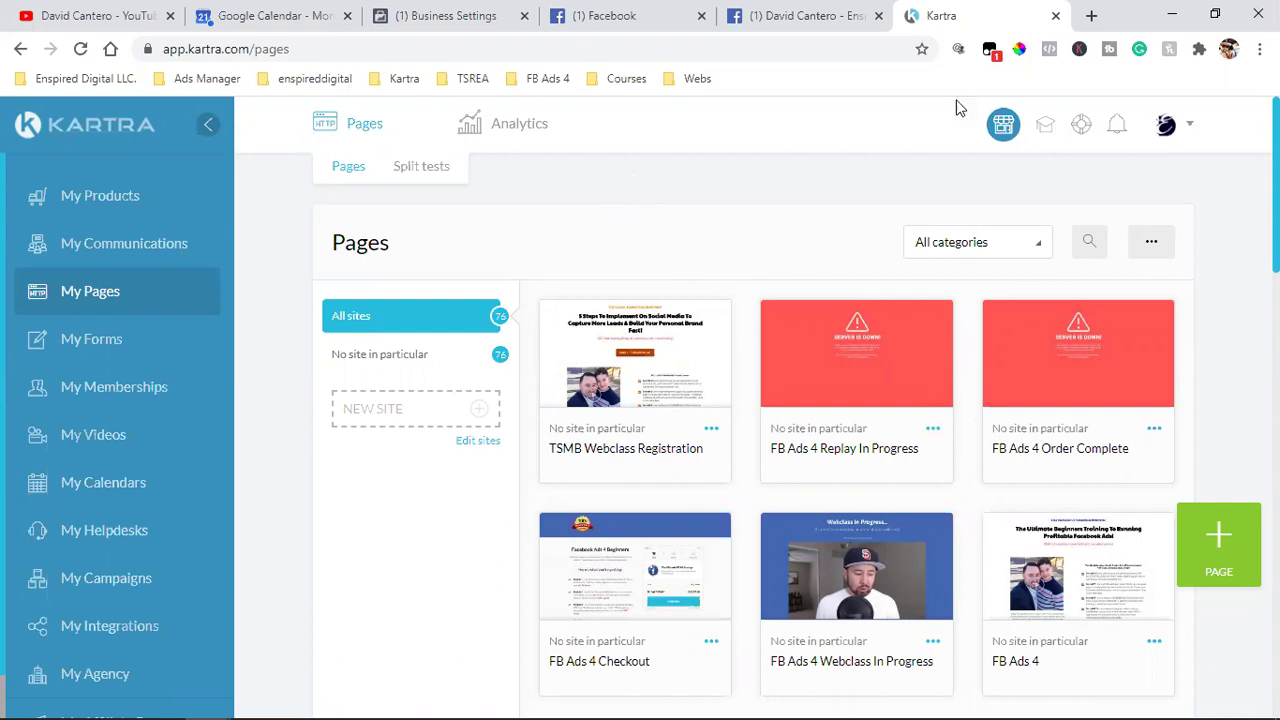
pyautogui.click(1091, 15)
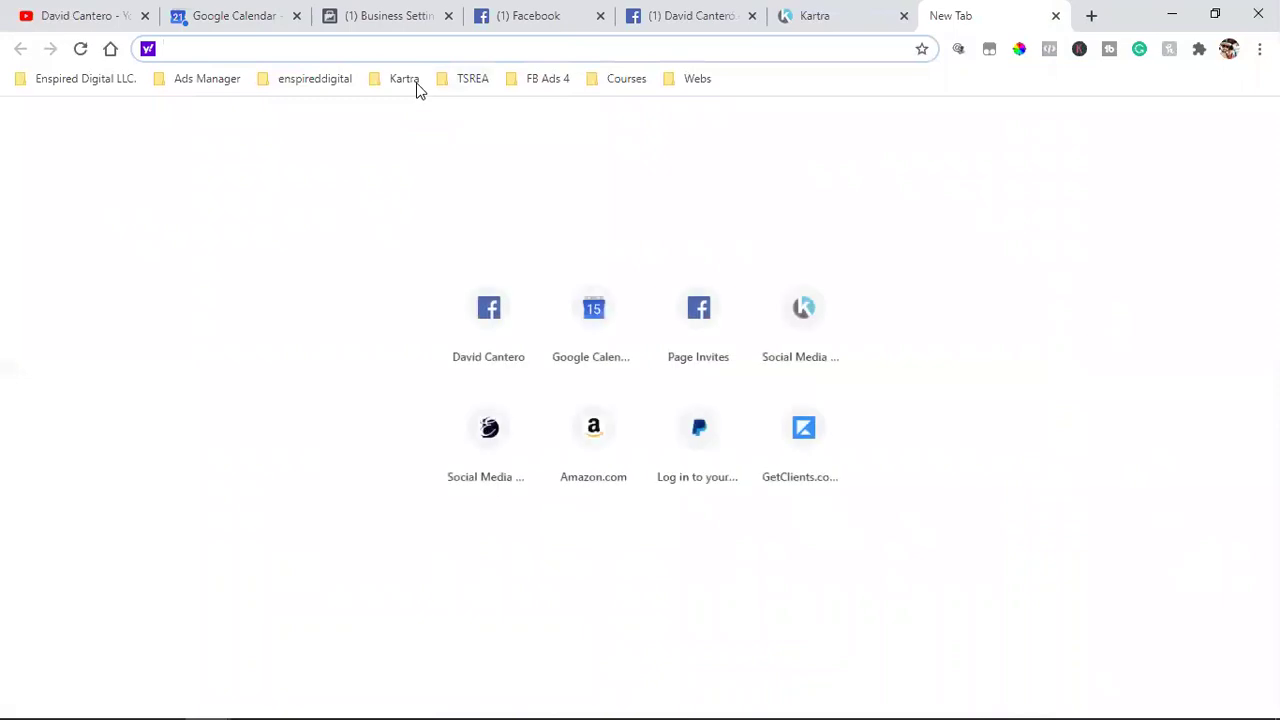
pyautogui.click(416, 86)
pyautogui.click(508, 222)
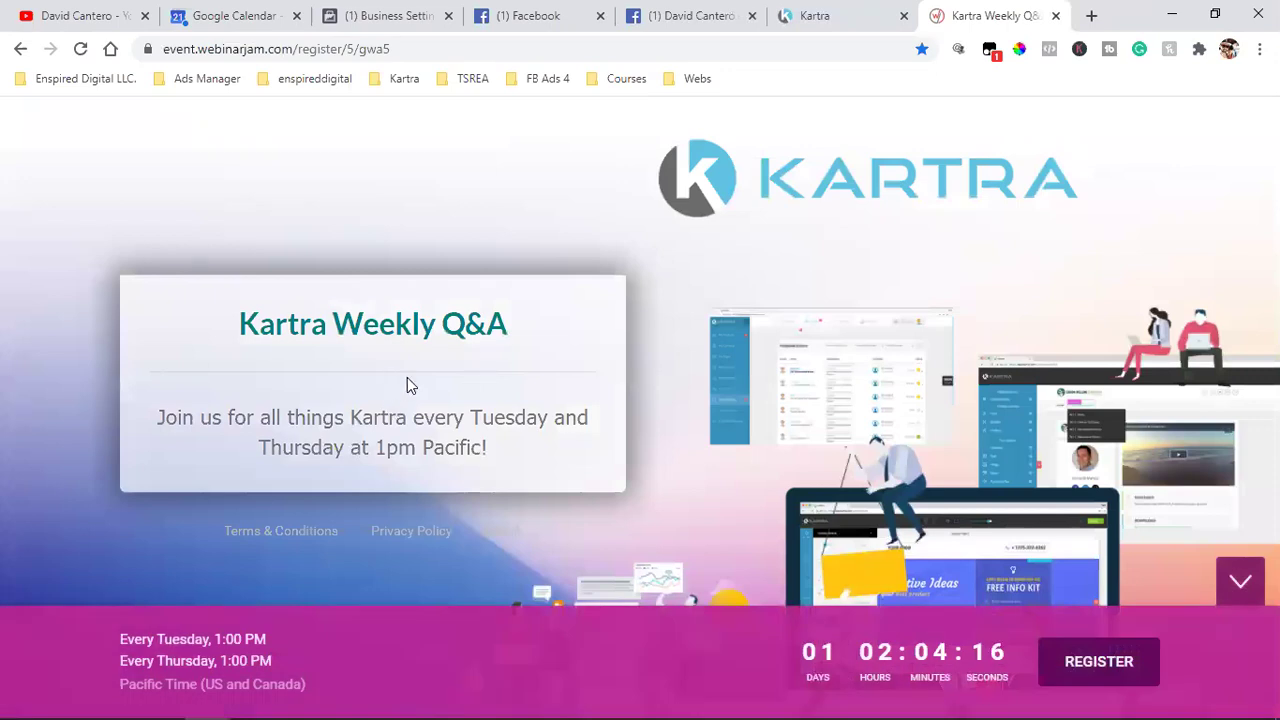
# - Start the Kartra Weekly Q&A registration, choose the Every Tuesday, 1:00 PM session and enter the registrant's first name
pyautogui.click(1153, 670)
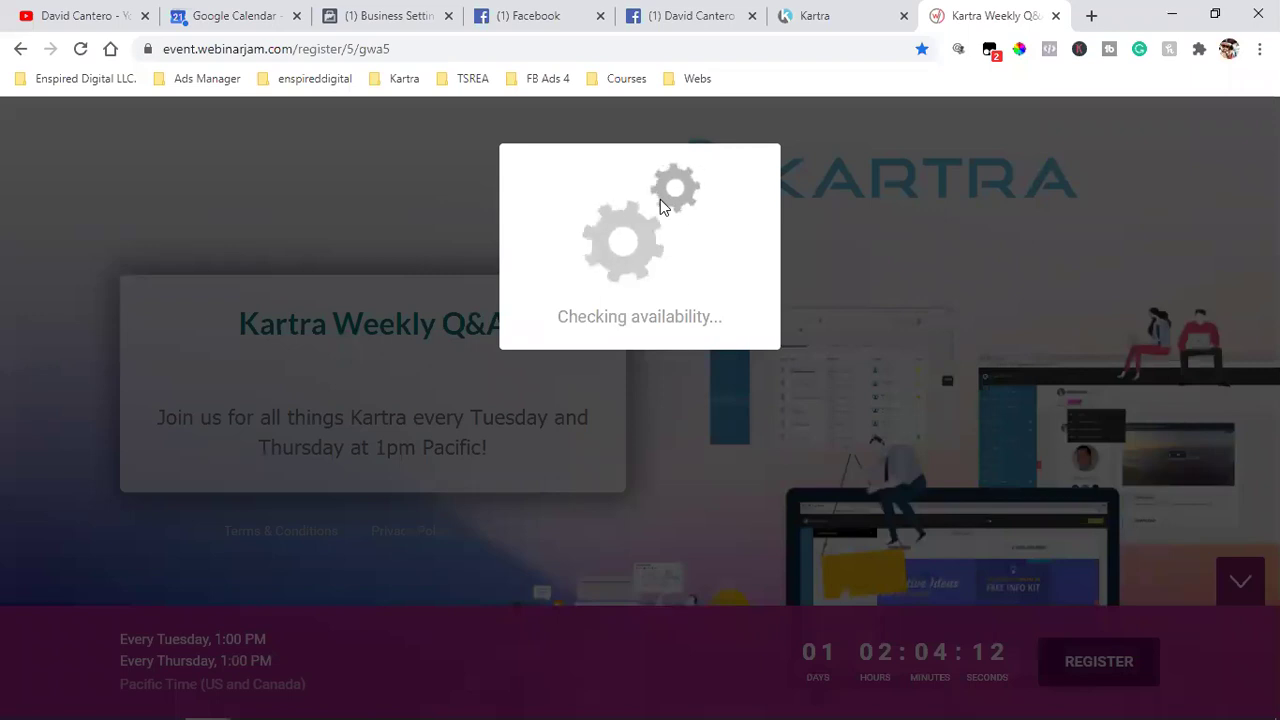
pyautogui.click(523, 289)
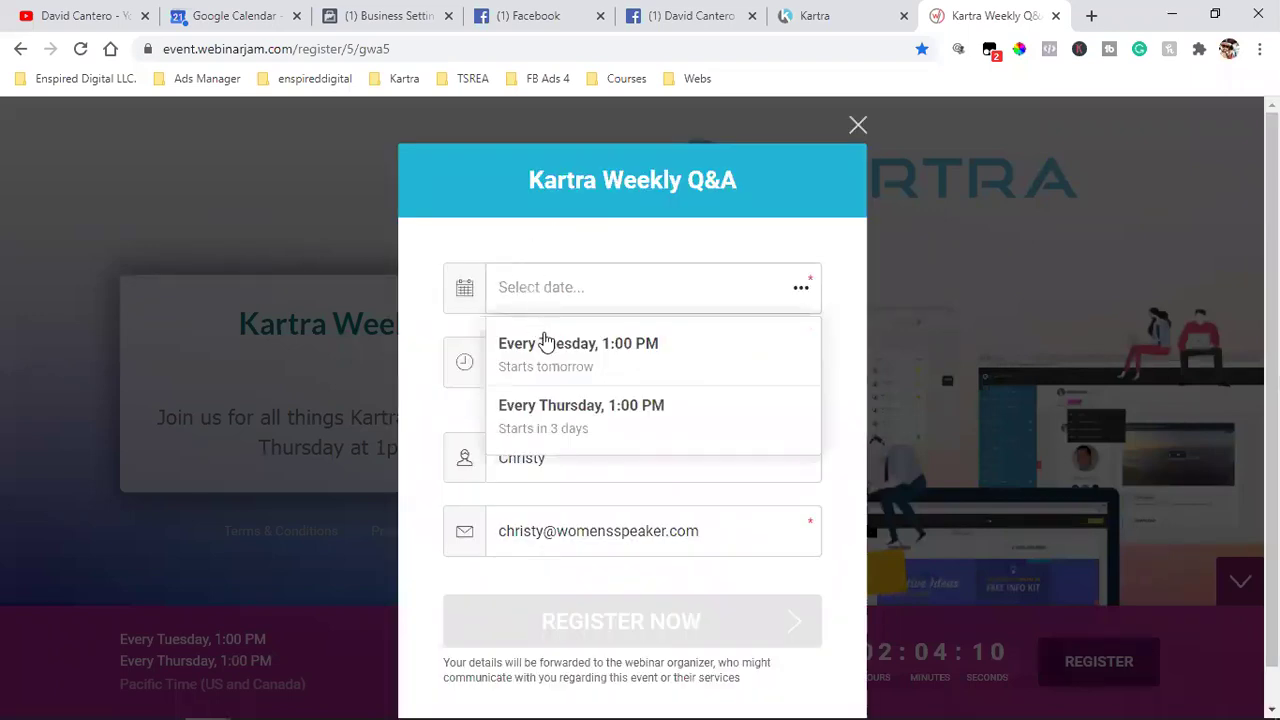
pyautogui.click(546, 342)
pyautogui.doubleClick(560, 455)
pyautogui.write('Dan')
pyautogui.press('Tab')
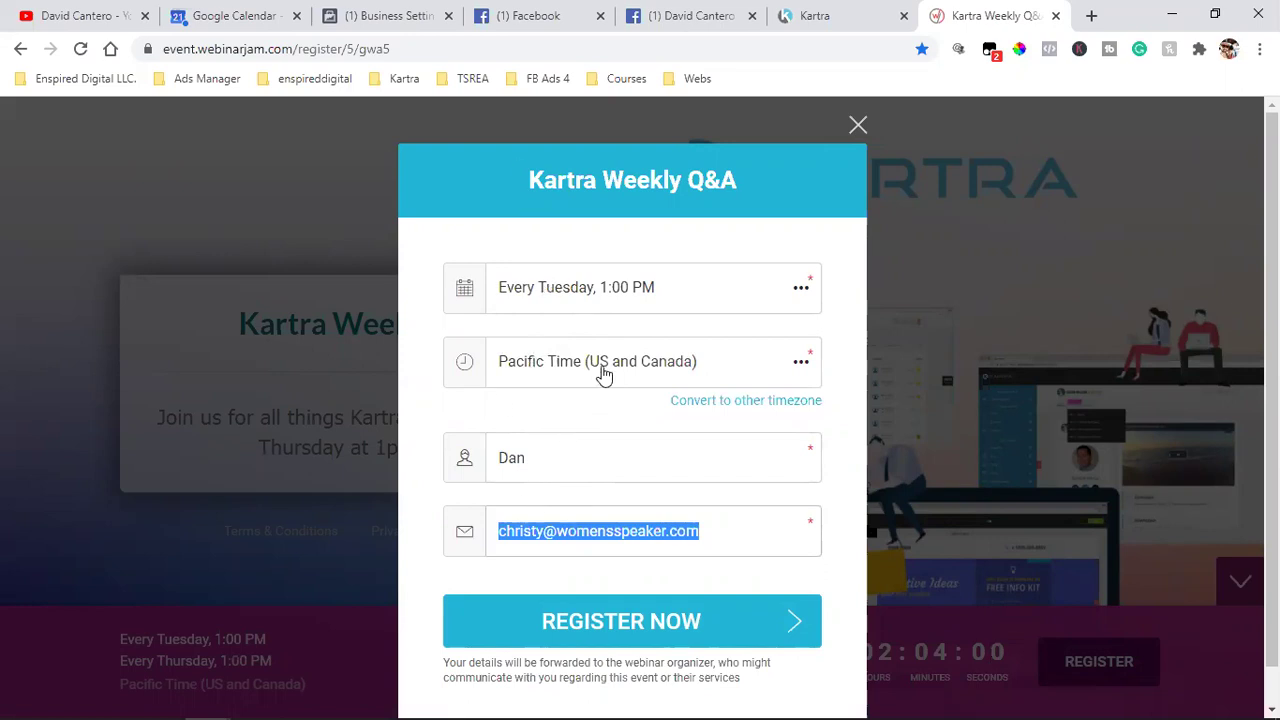
# - Recheck the available session dates, keep Every Tuesday, 1:00 PM, and clear the prefilled e-mail address
pyautogui.click(606, 240)
pyautogui.click(567, 290)
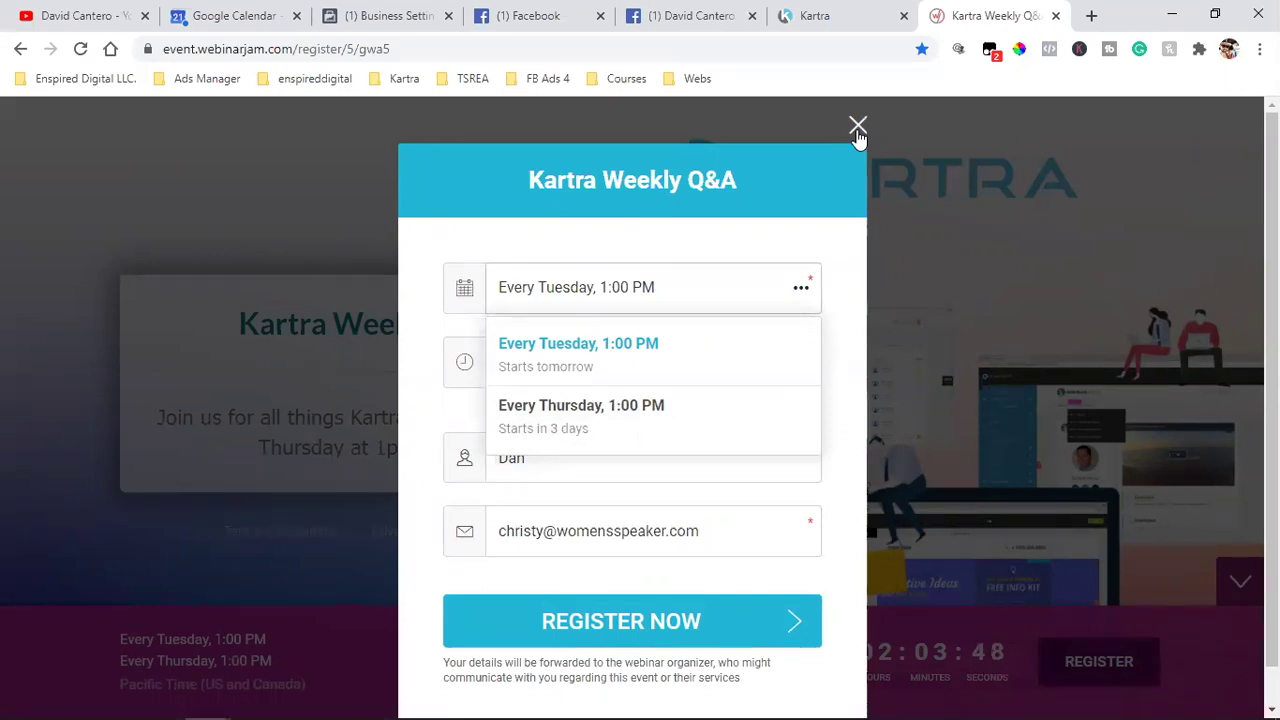
pyautogui.click(629, 354)
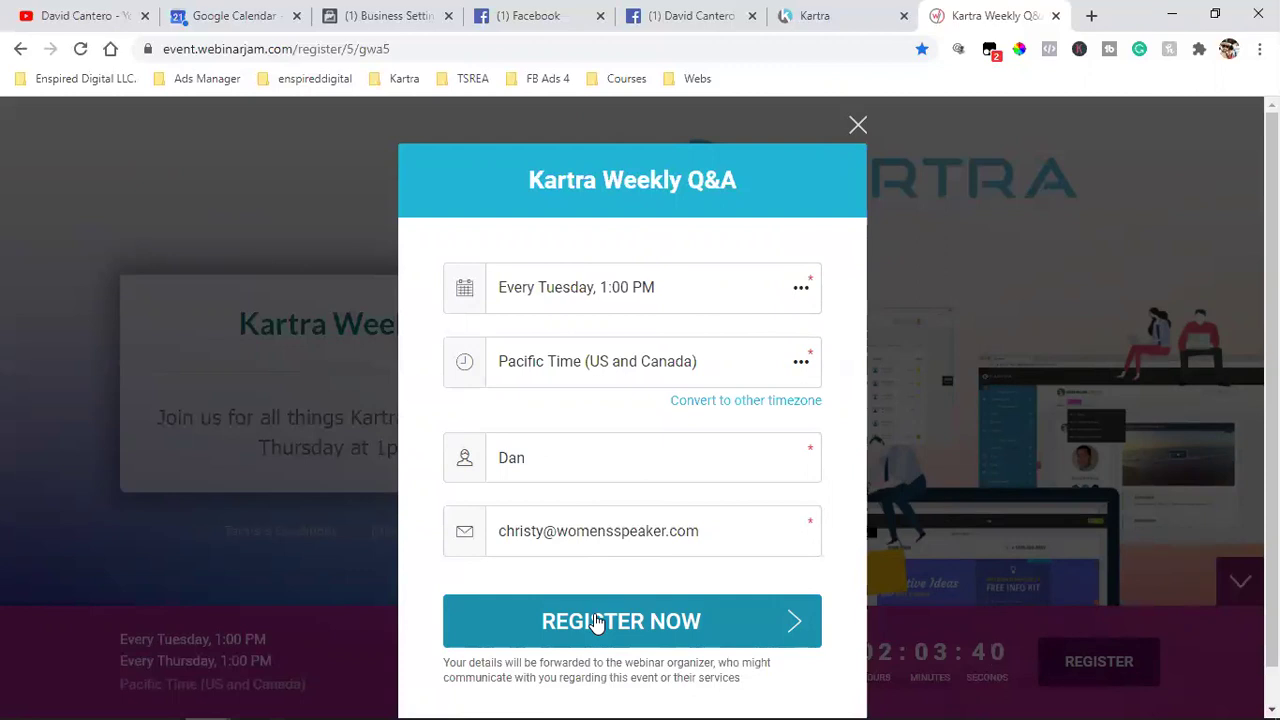
pyautogui.tripleClick(586, 520)
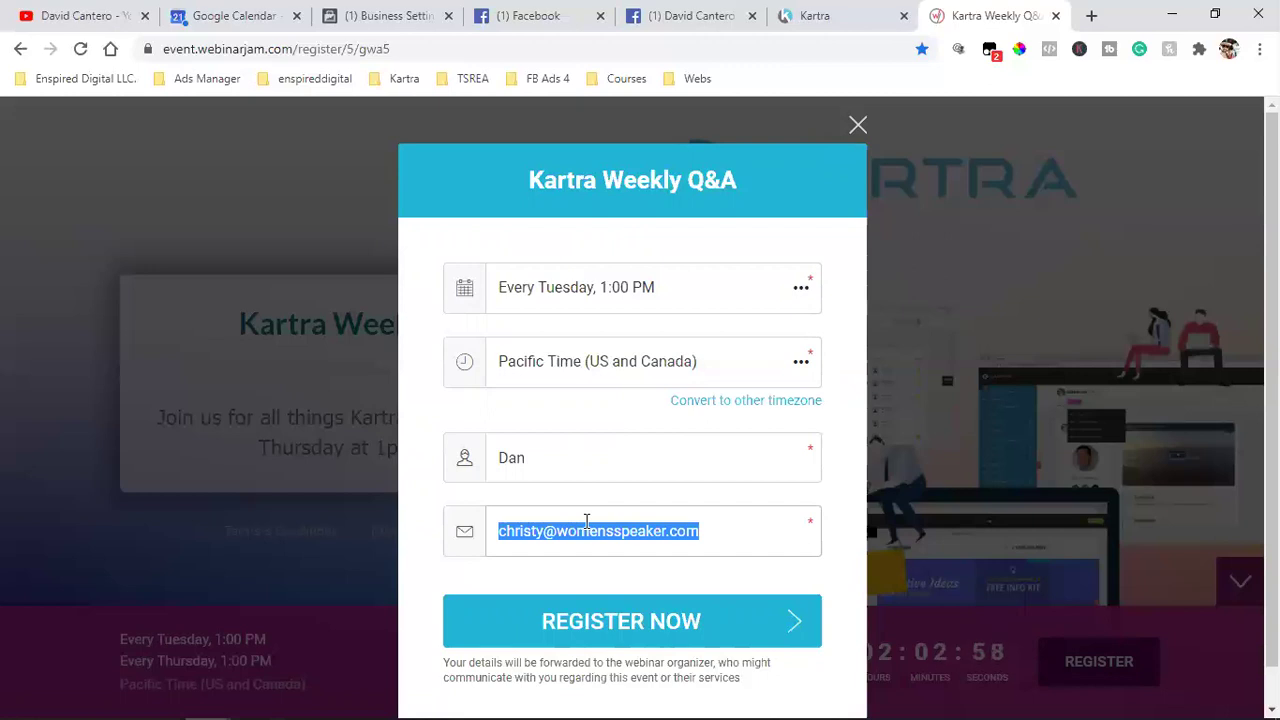
pyautogui.press('BackSpace')
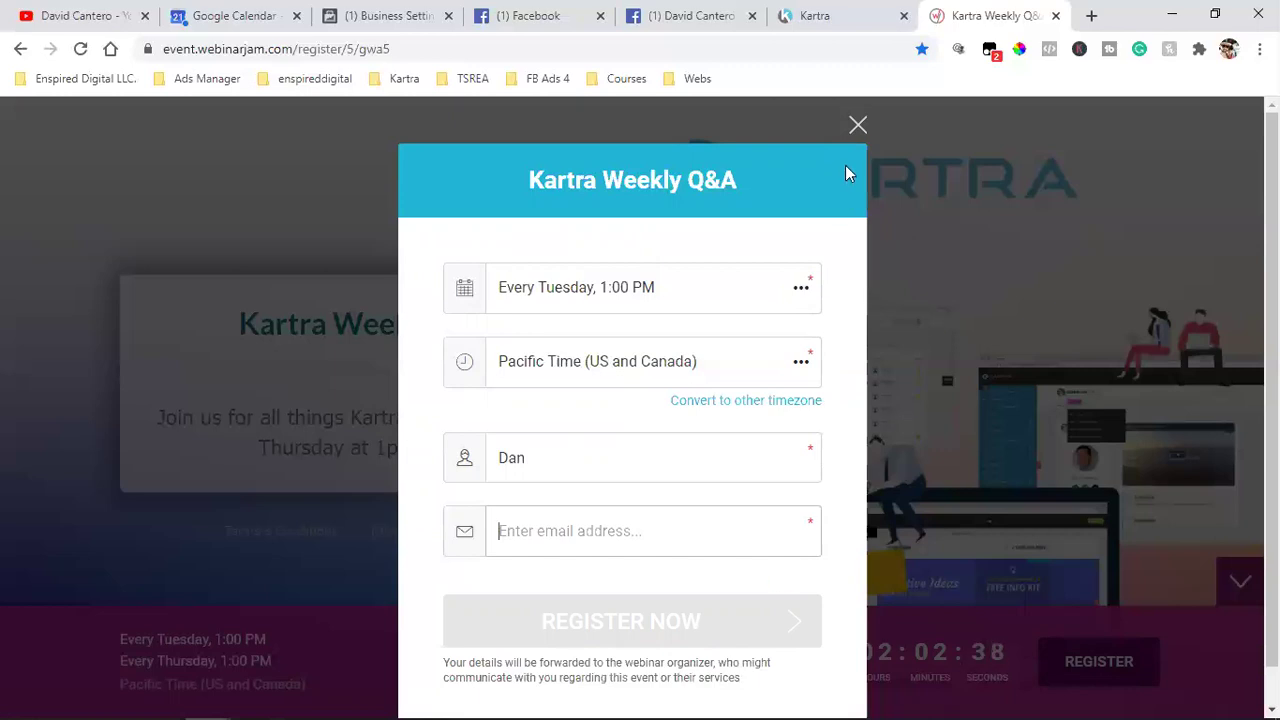
# - Look over the Kartra pages list, then switch to the Facebook business page and open the personal profile from there
pyautogui.click(840, 12)
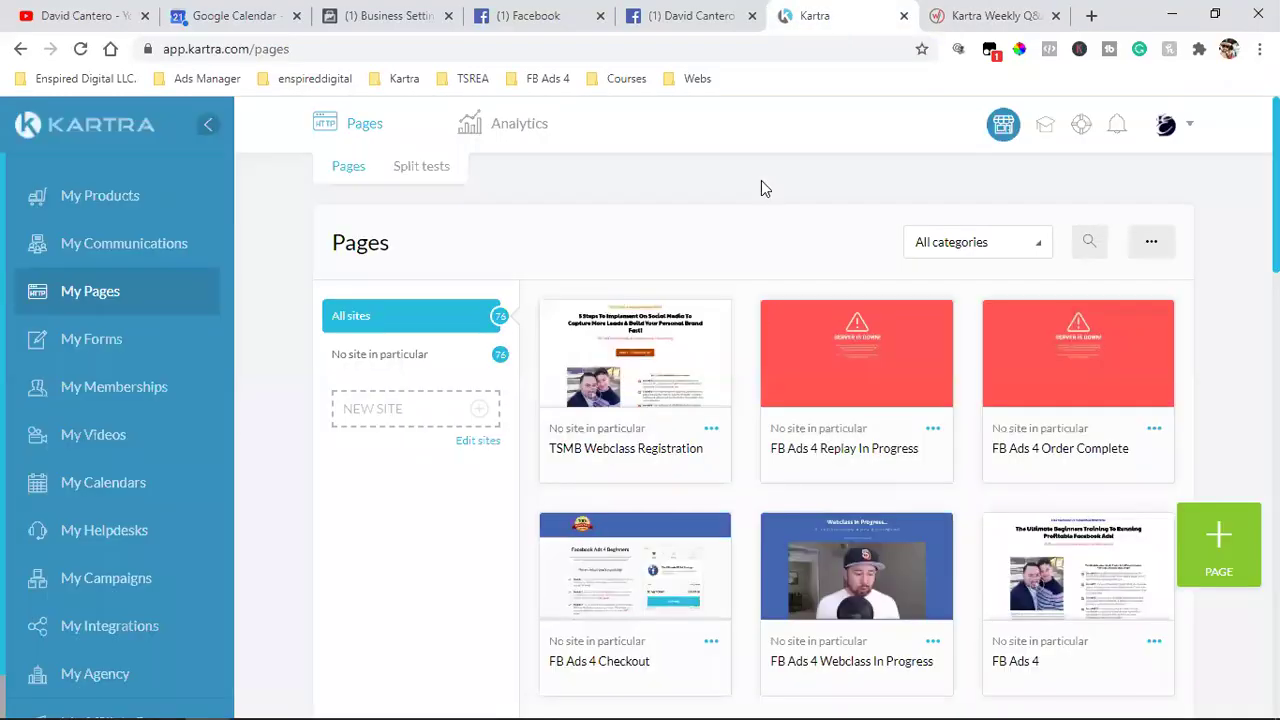
pyautogui.scroll(-3, 761, 189)
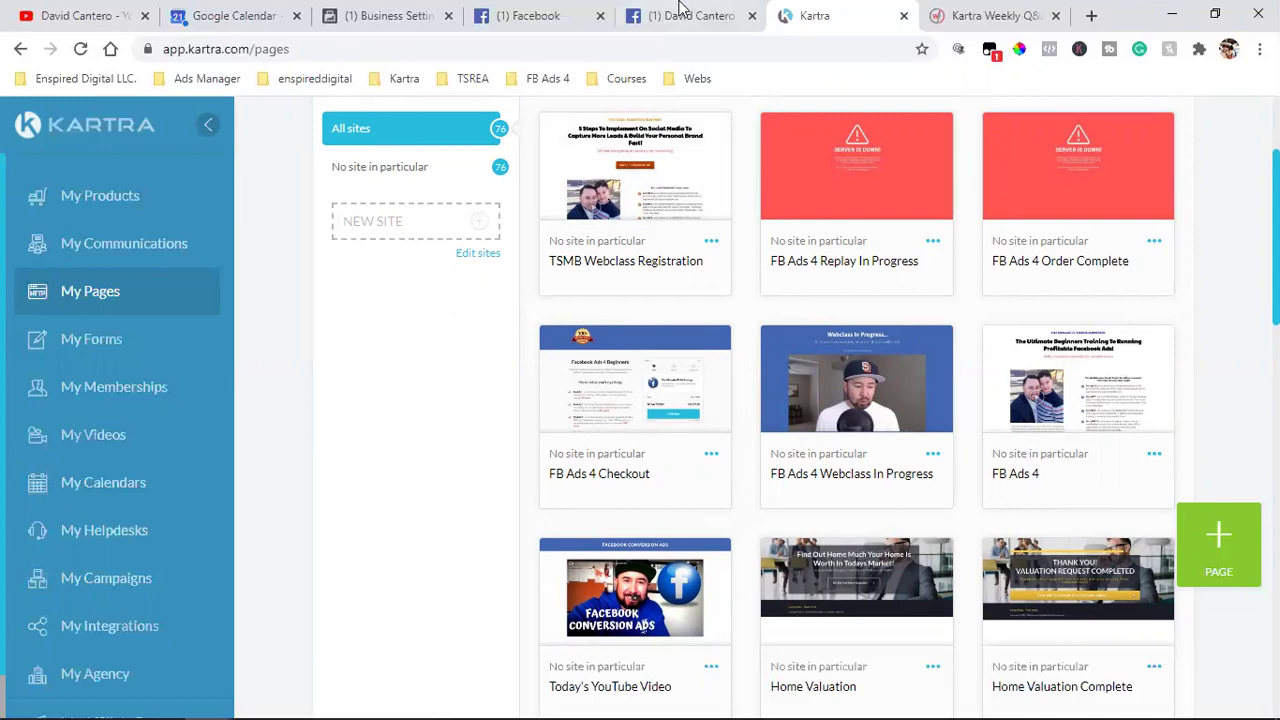
pyautogui.click(565, 12)
pyautogui.click(724, 8)
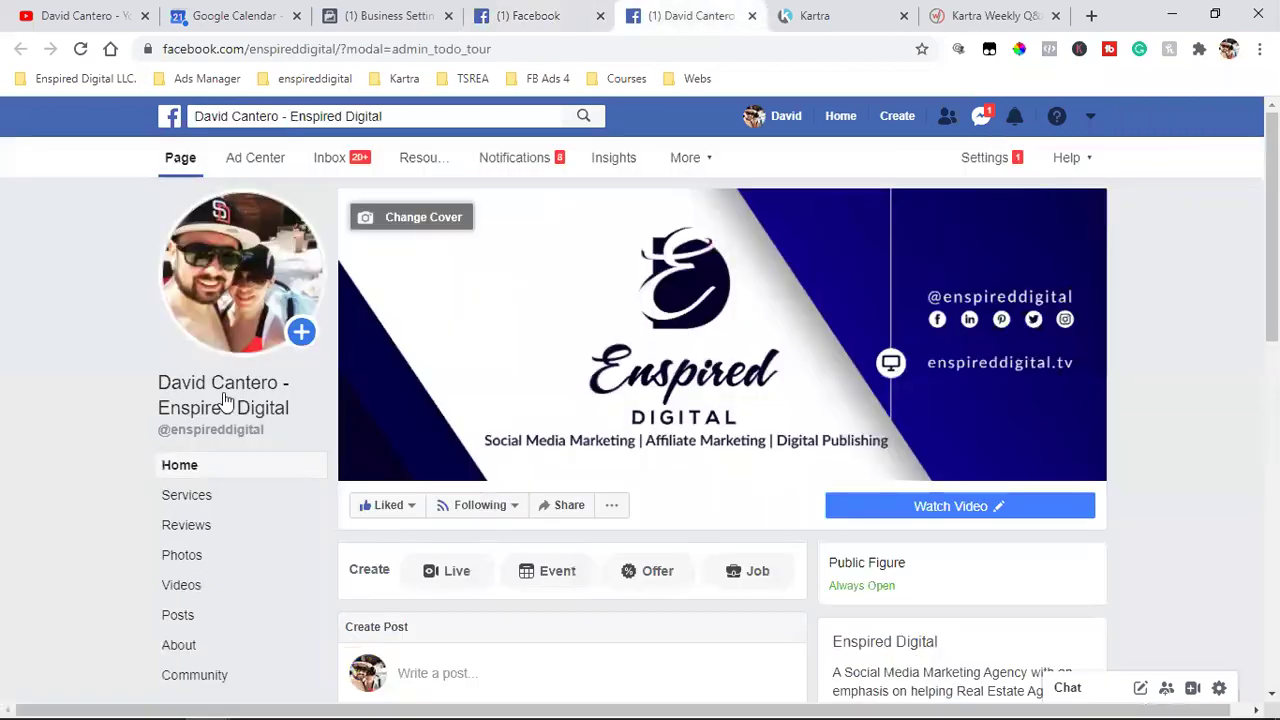
pyautogui.click(770, 116)
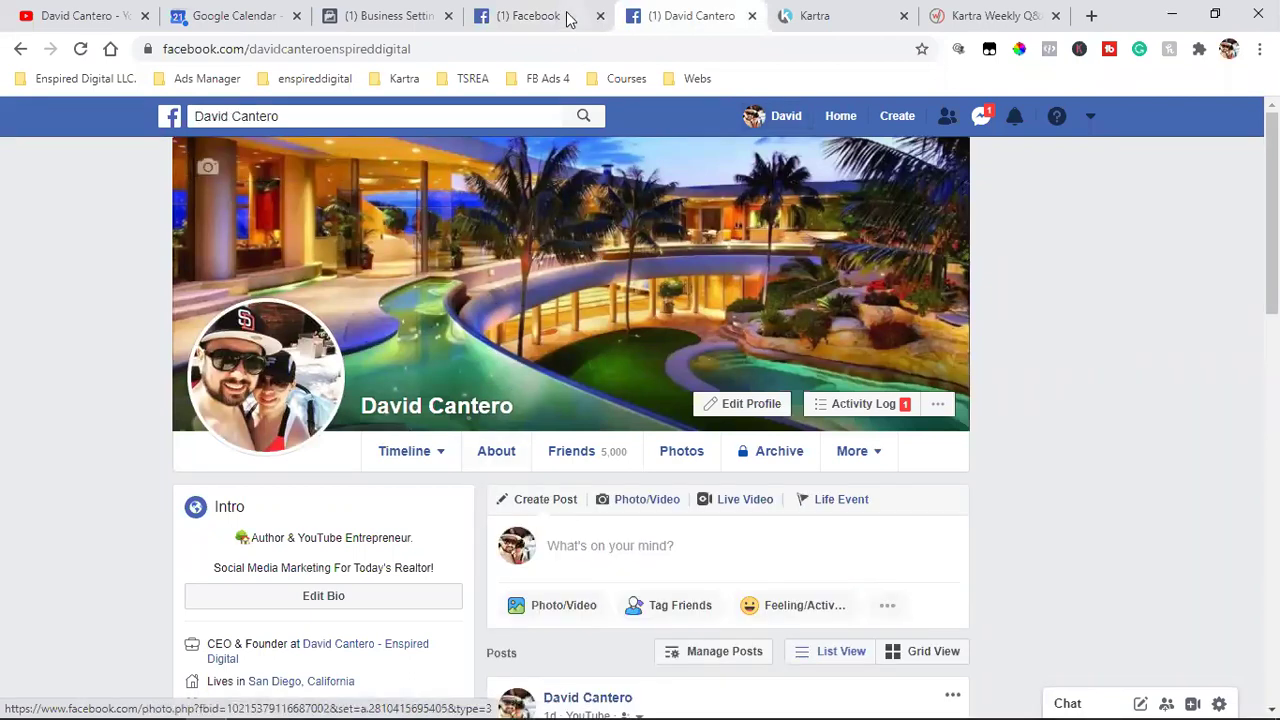
# - Compare the news feed with the personal profile, then open the business page linked in the profile's intro in a new tab
pyautogui.click(527, 10)
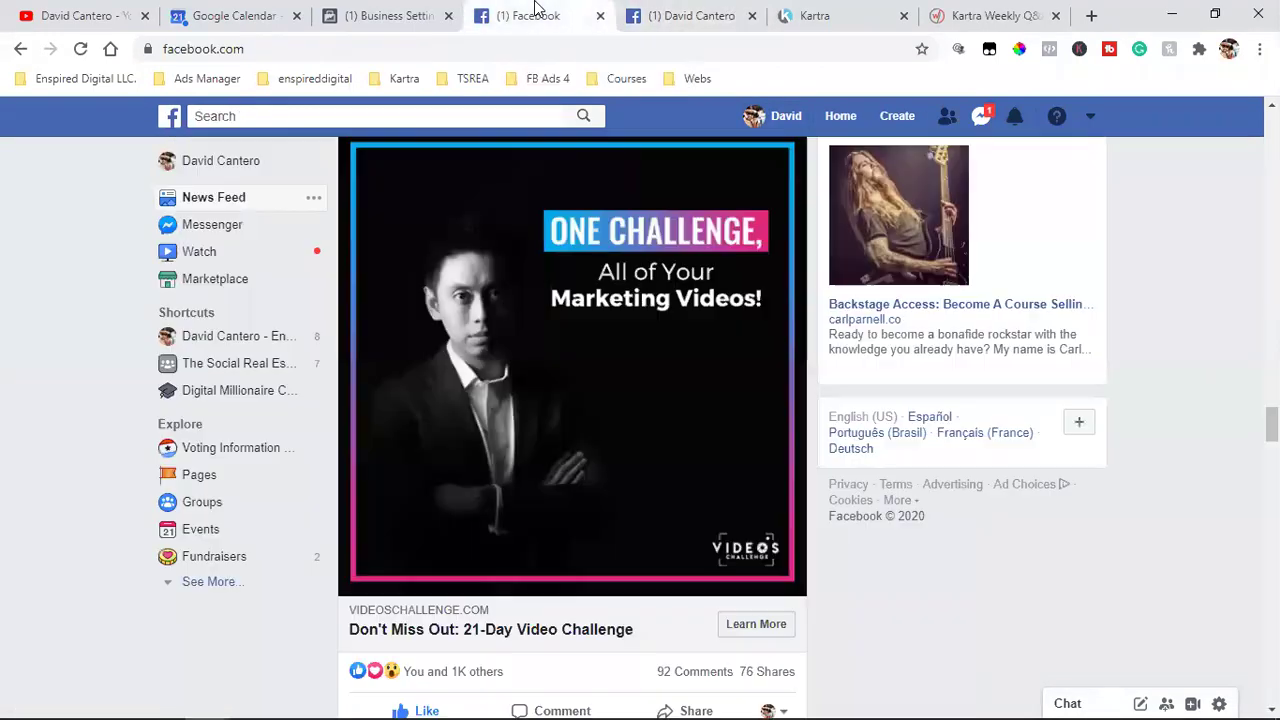
pyautogui.click(699, 10)
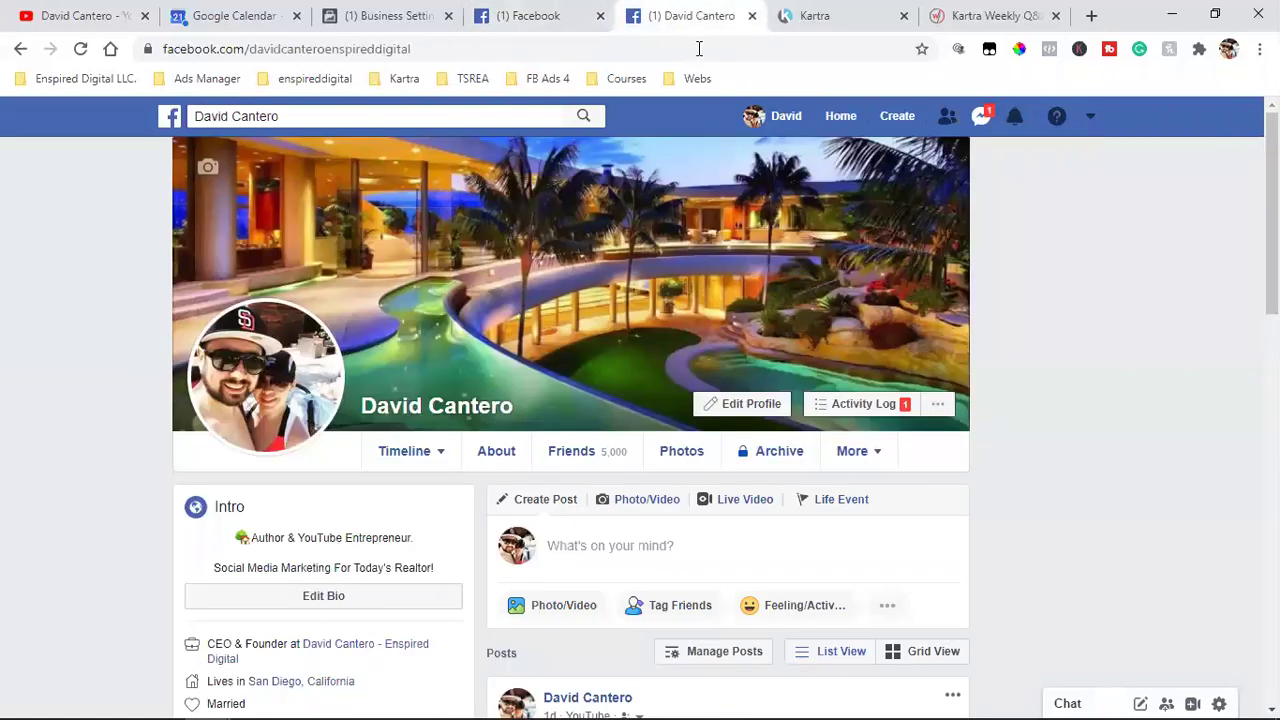
pyautogui.rightClick(365, 650)
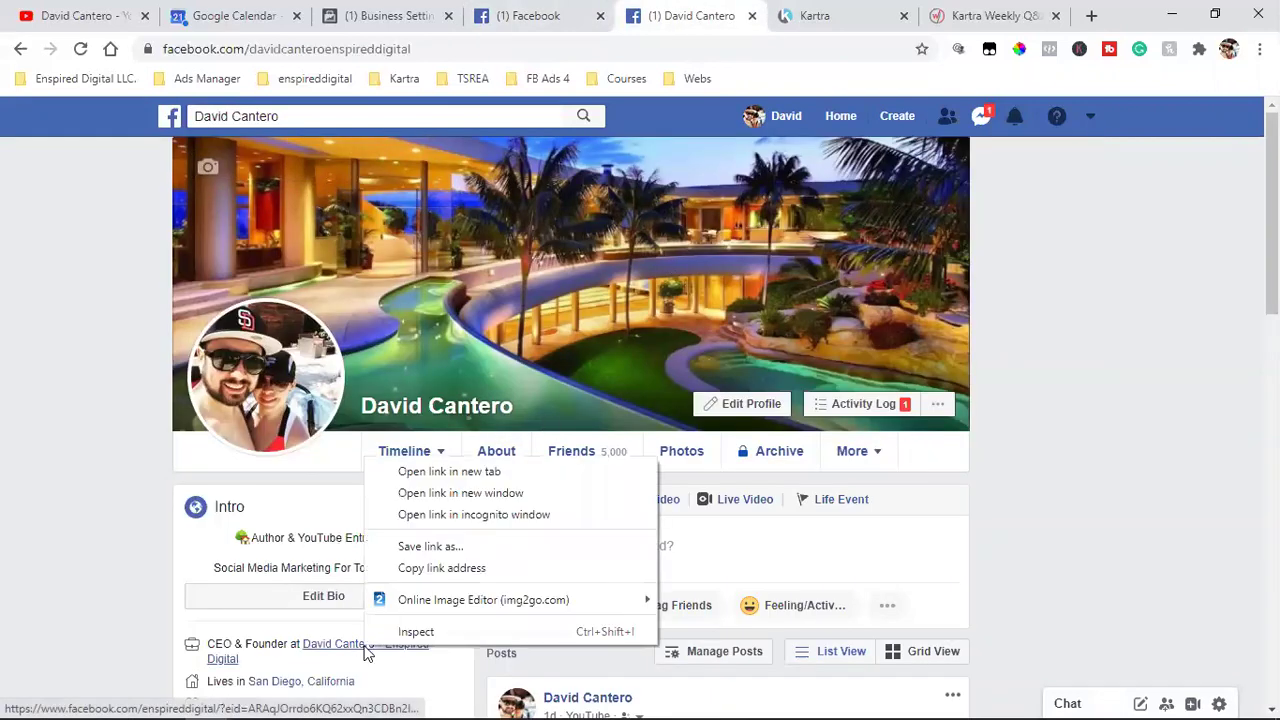
pyautogui.click(494, 472)
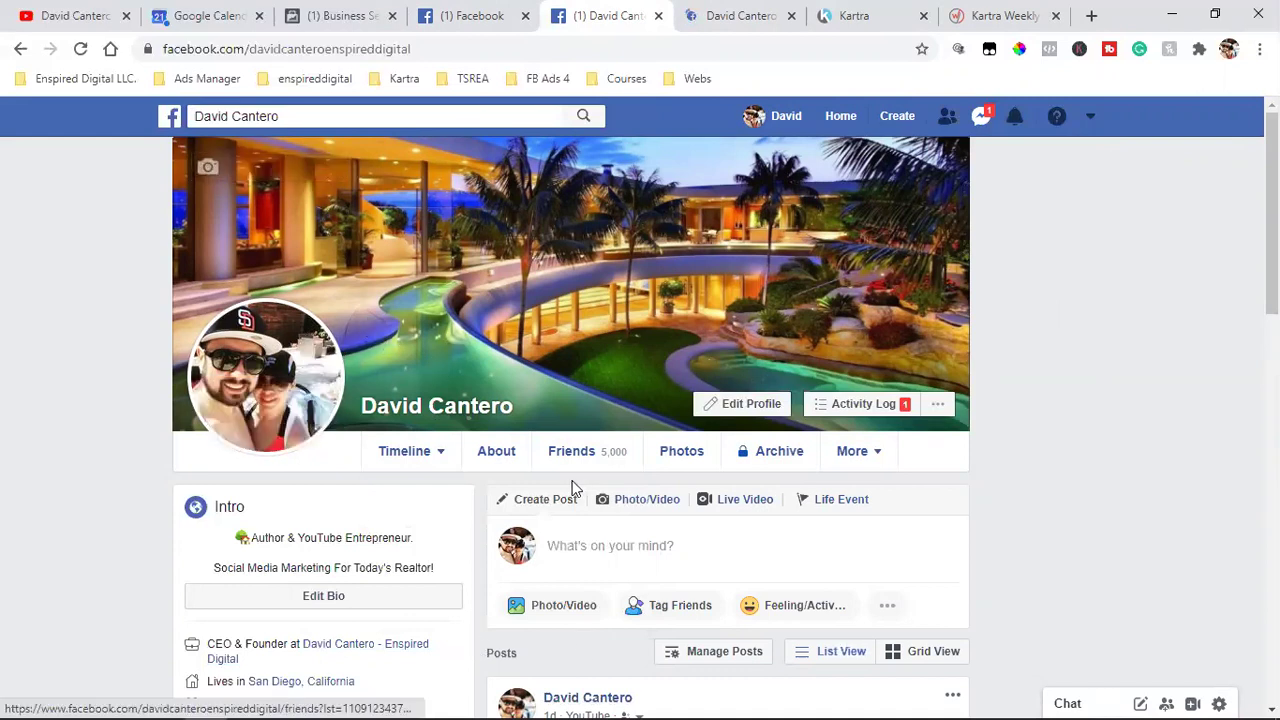
# - View the Enspired Digital business page and the Kartra pages list, then return to the business page
pyautogui.click(703, 8)
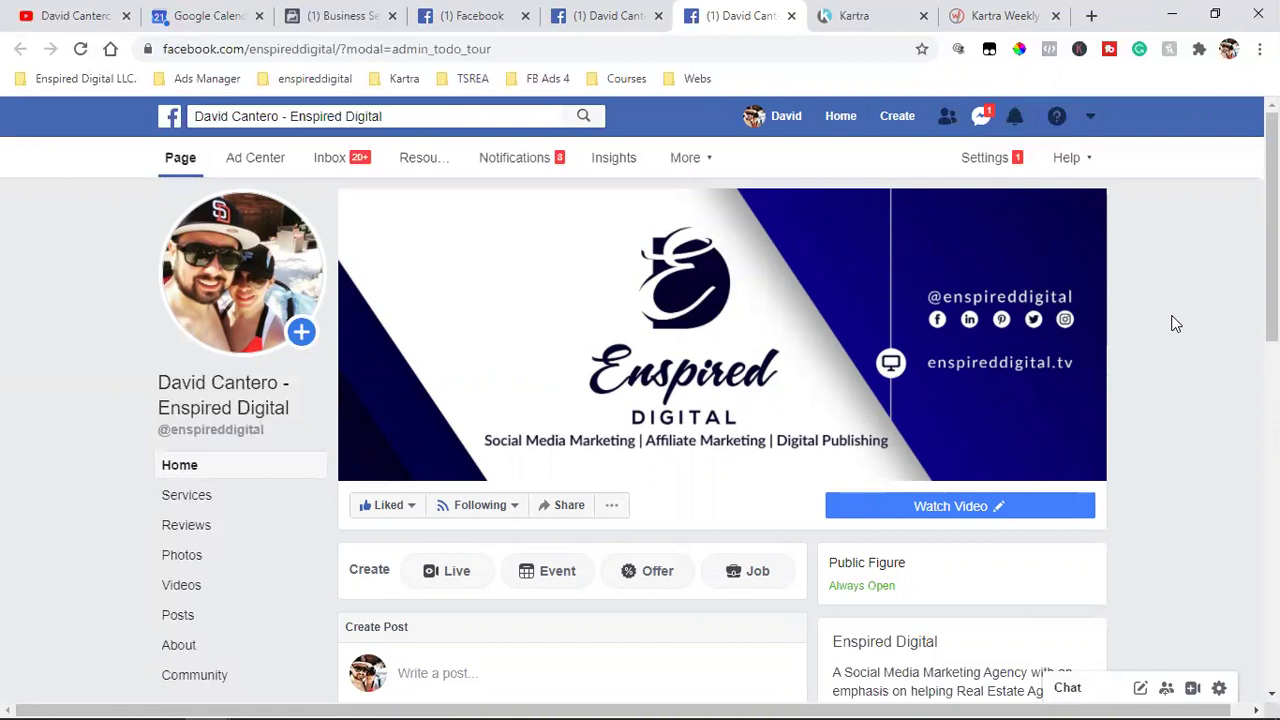
pyautogui.click(830, 13)
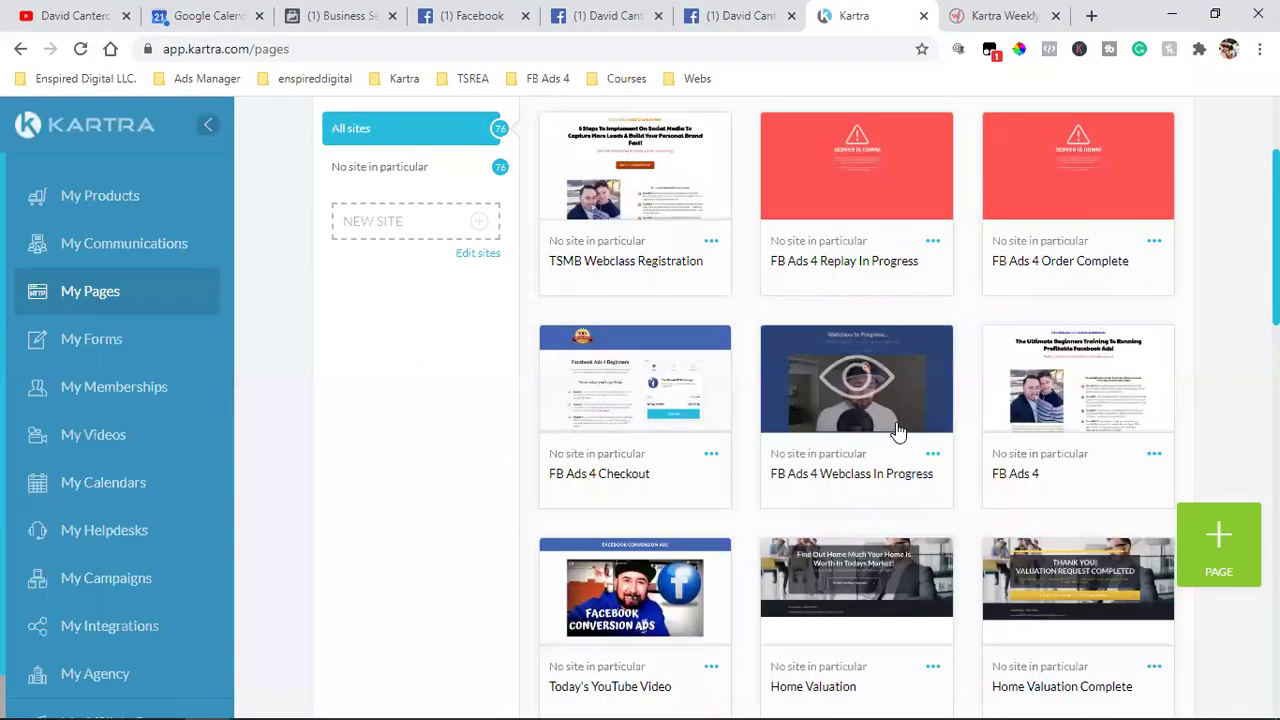
pyautogui.click(760, 14)
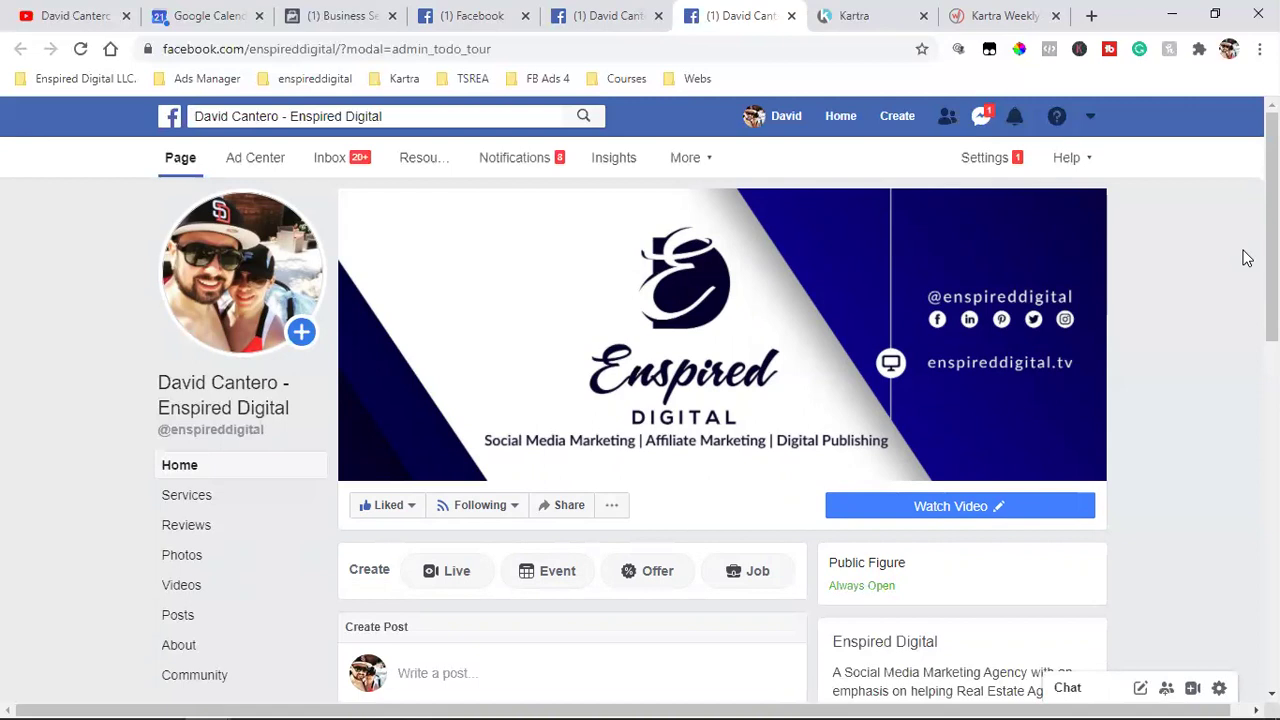
# - Enter the registrant's e-mail in the Weekly Q&A form, submit the registration, then close it and return to the Kartra pages list
pyautogui.click(990, 15)
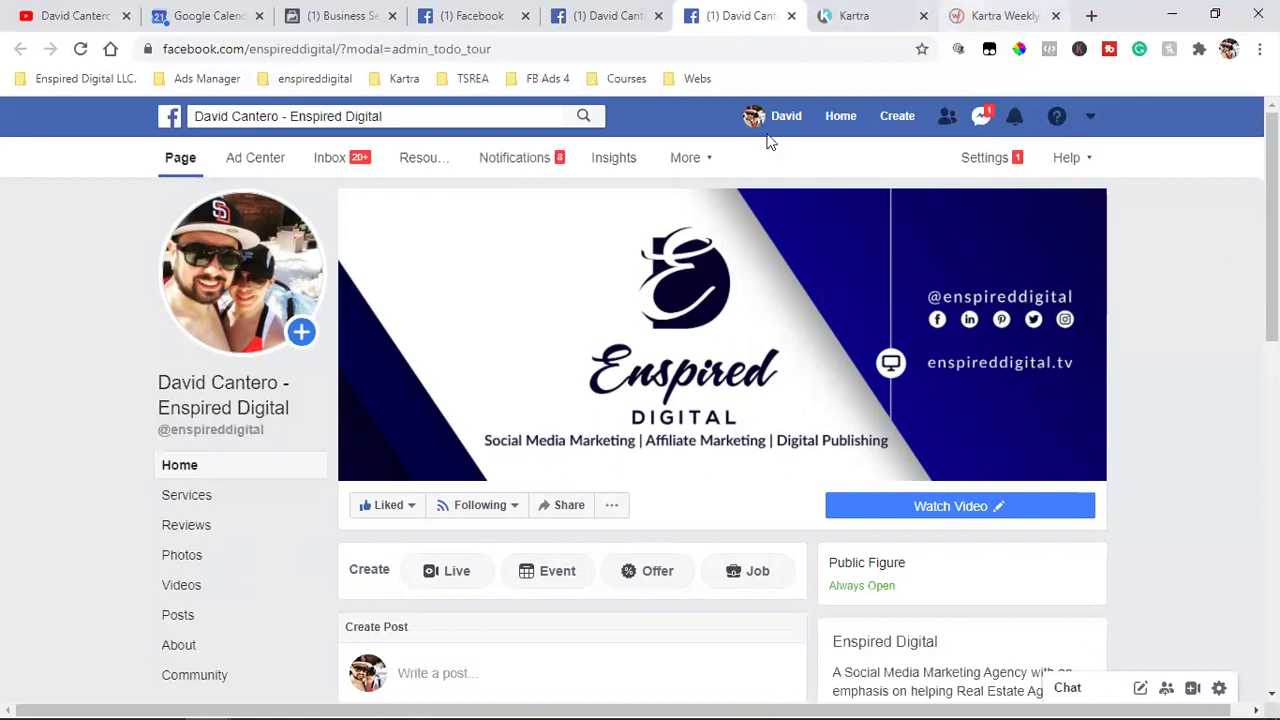
pyautogui.write('pra')
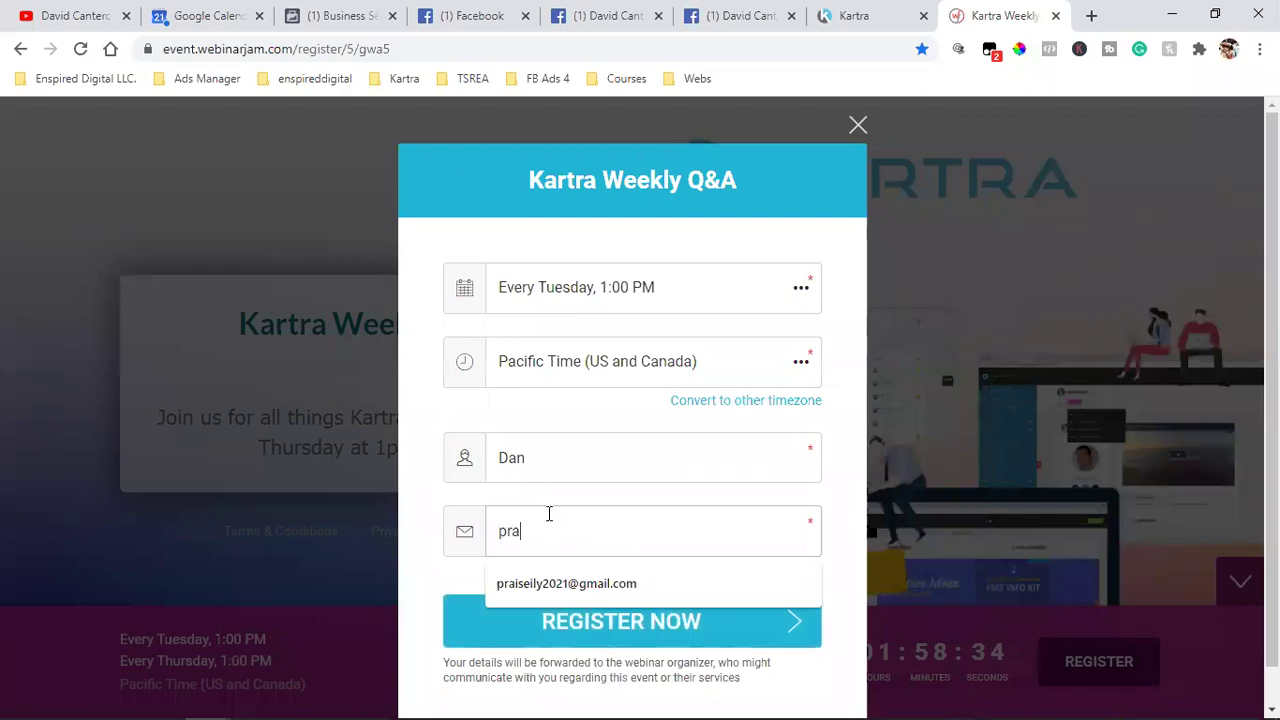
pyautogui.click(553, 585)
pyautogui.click(543, 621)
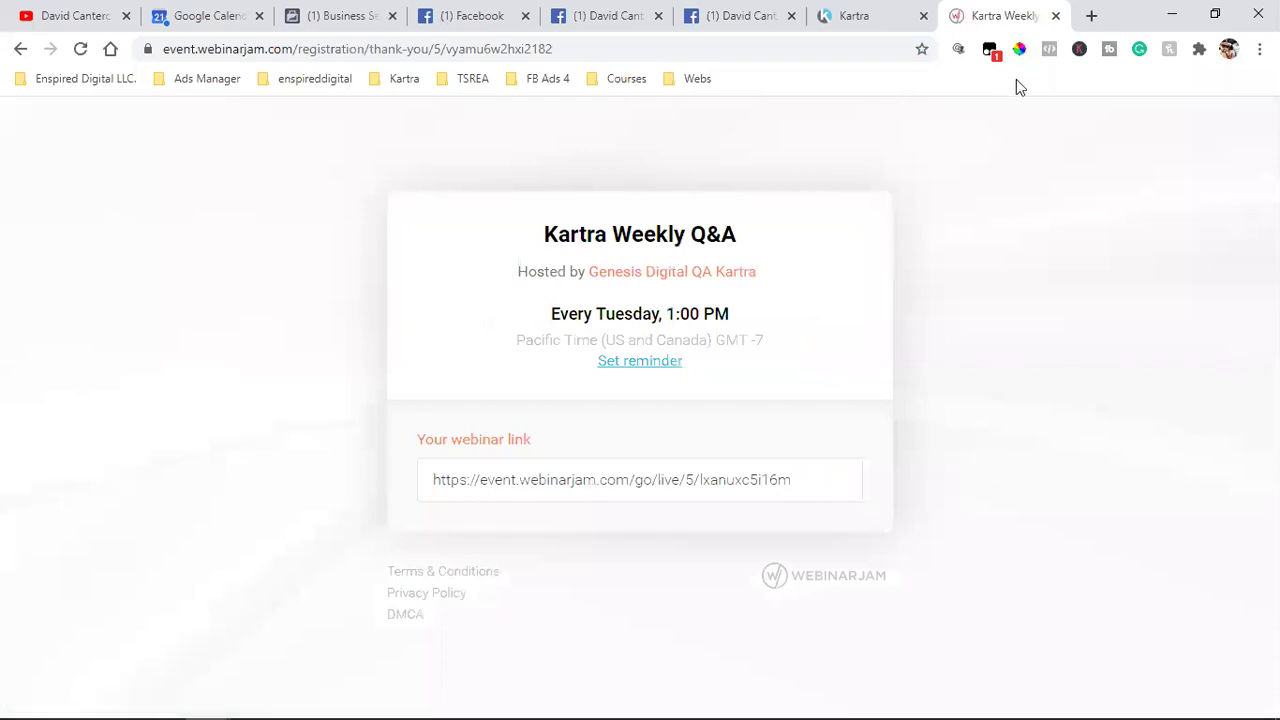
pyautogui.click(1056, 16)
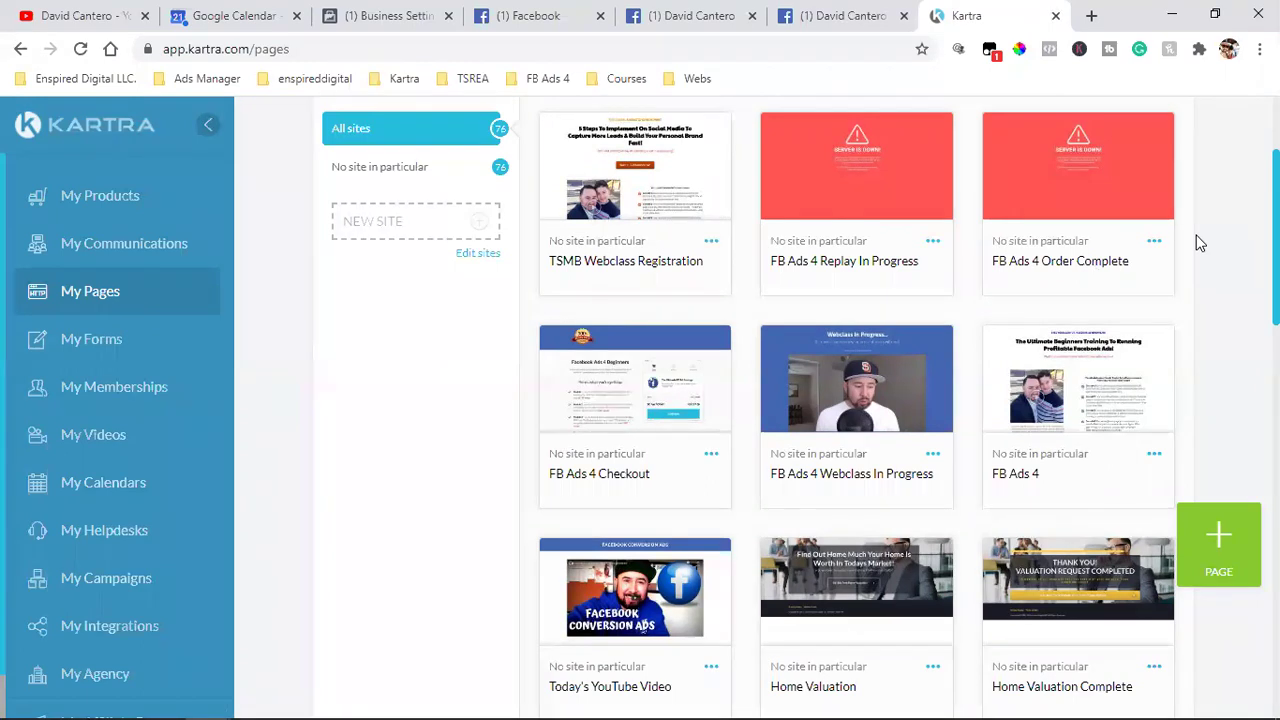
pyautogui.scroll(2, 1192, 260)
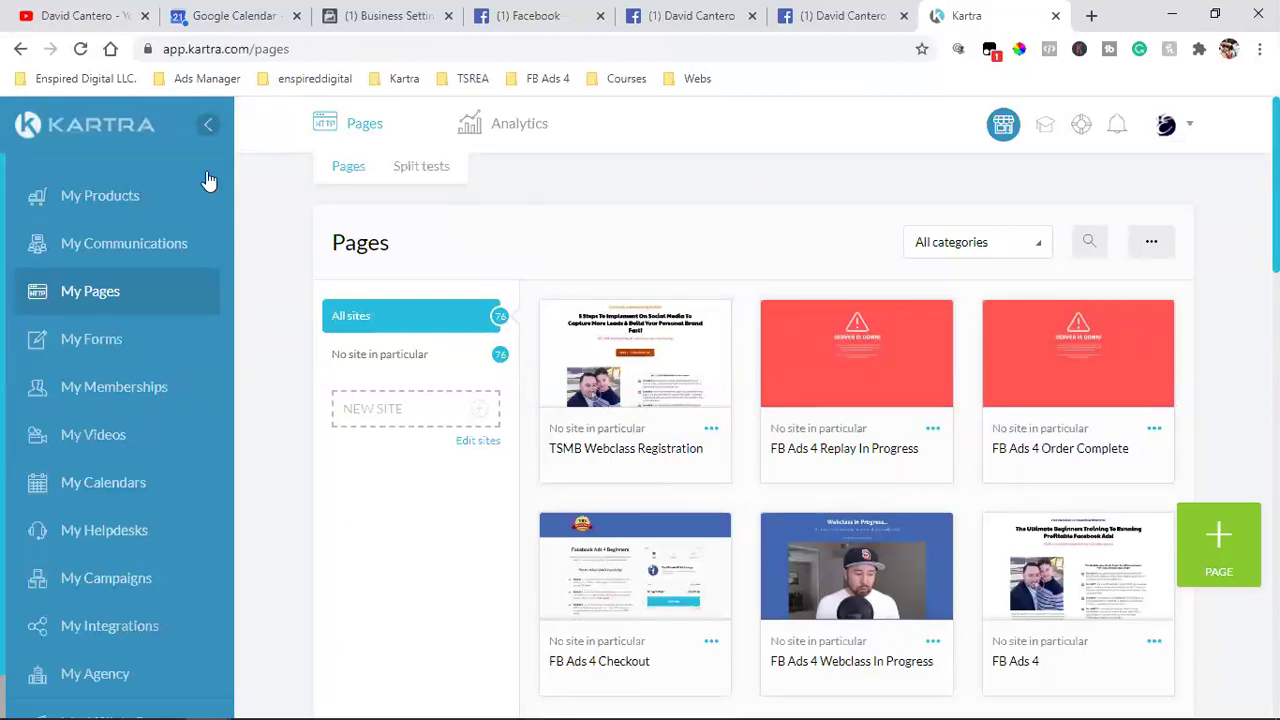
# - Open the Enspired Digital Strategy Call bookmark in a new tab, copy its address up to "strategycall/", and close the tab
pyautogui.click(1090, 15)
pyautogui.click(166, 80)
pyautogui.moveTo(85, 78)
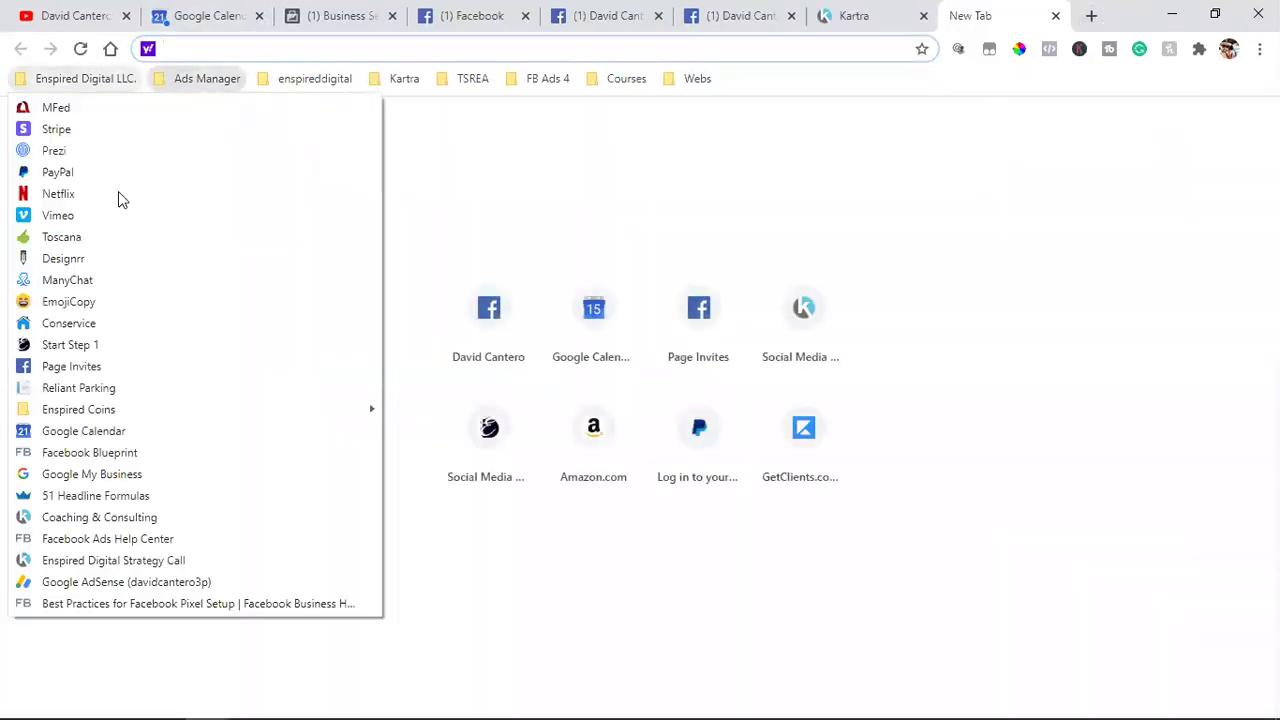
pyautogui.click(106, 561)
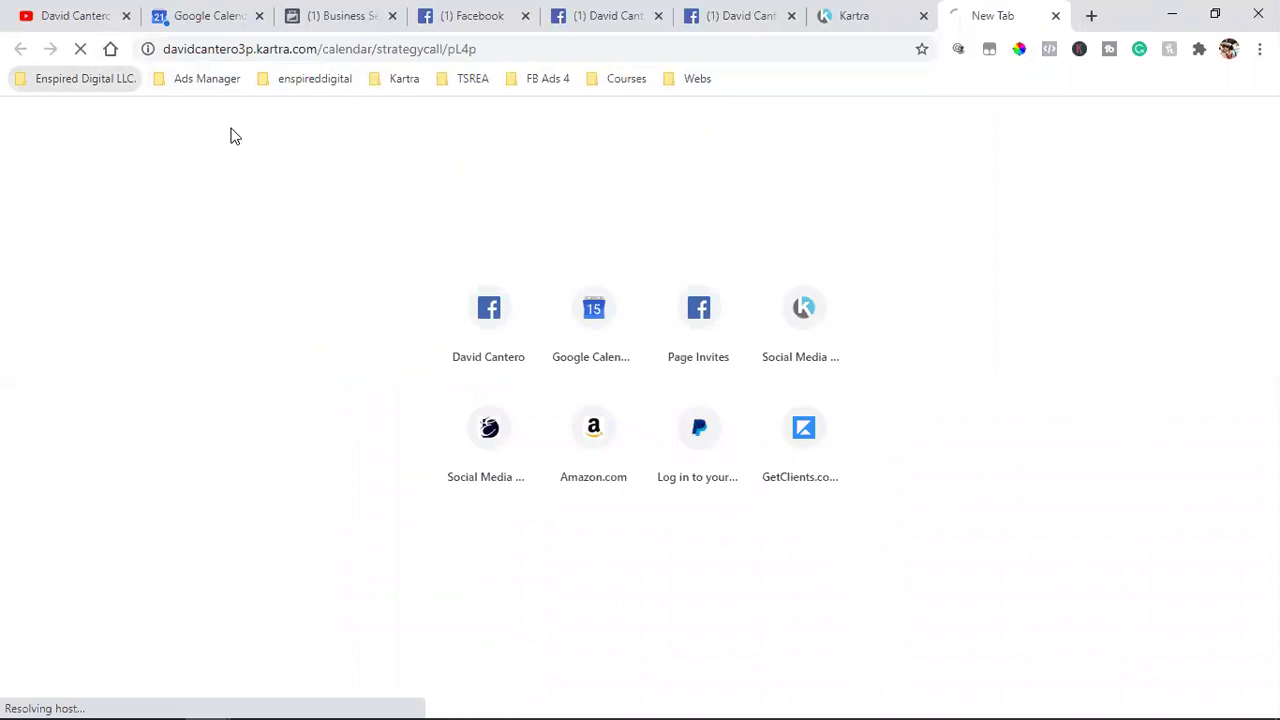
pyautogui.doubleClick(366, 49)
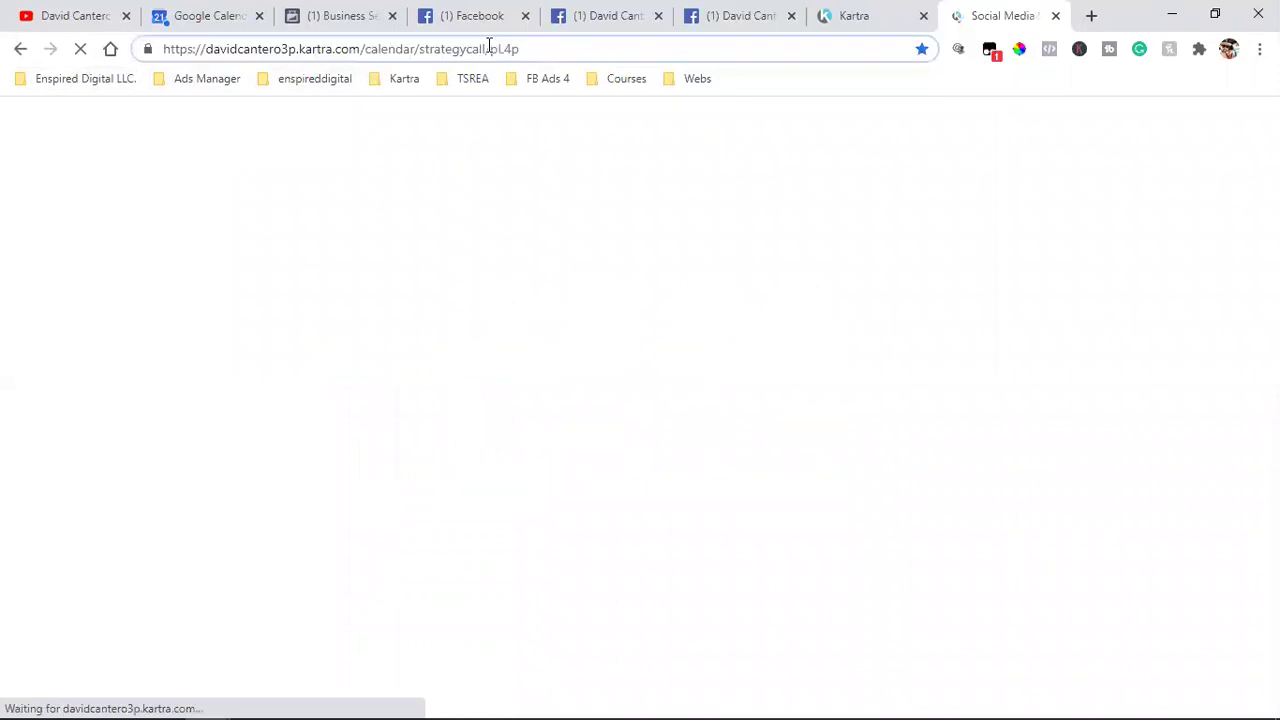
pyautogui.moveTo(490, 49); pyautogui.dragTo(20, 49)
pyautogui.rightClick(230, 53)
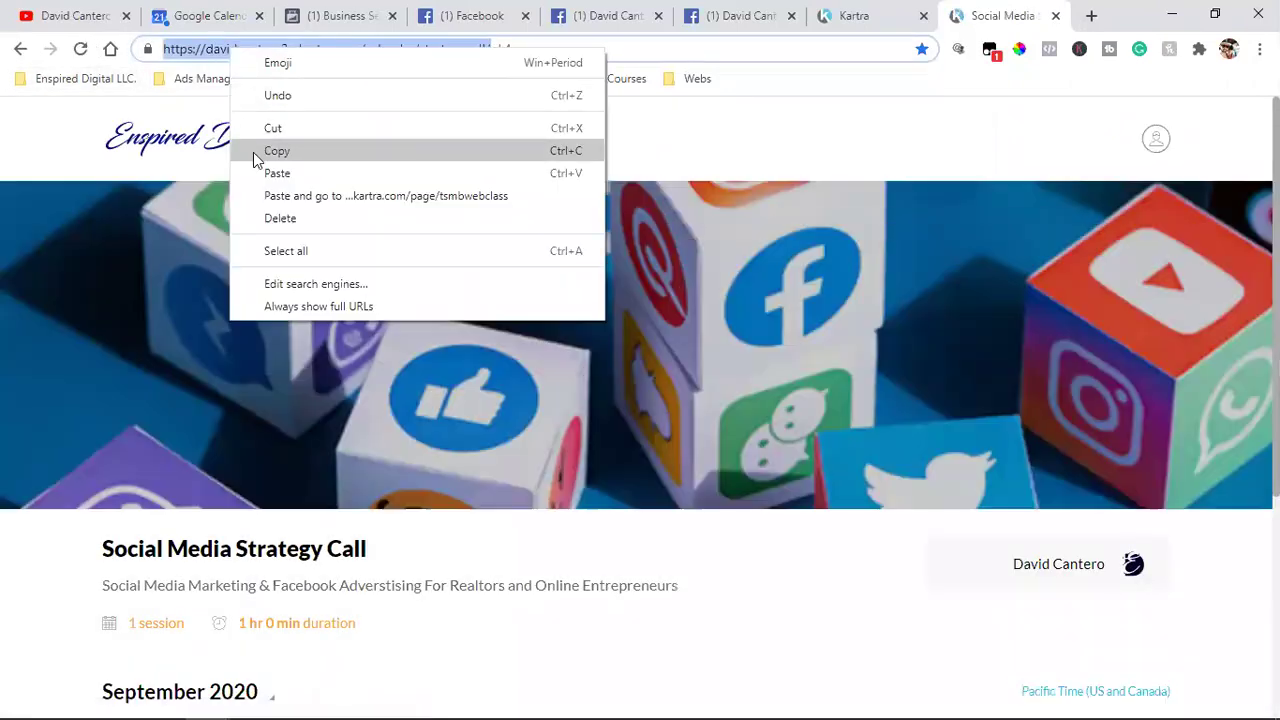
pyautogui.click(253, 150)
pyautogui.hotkey('ctrl', 'w')
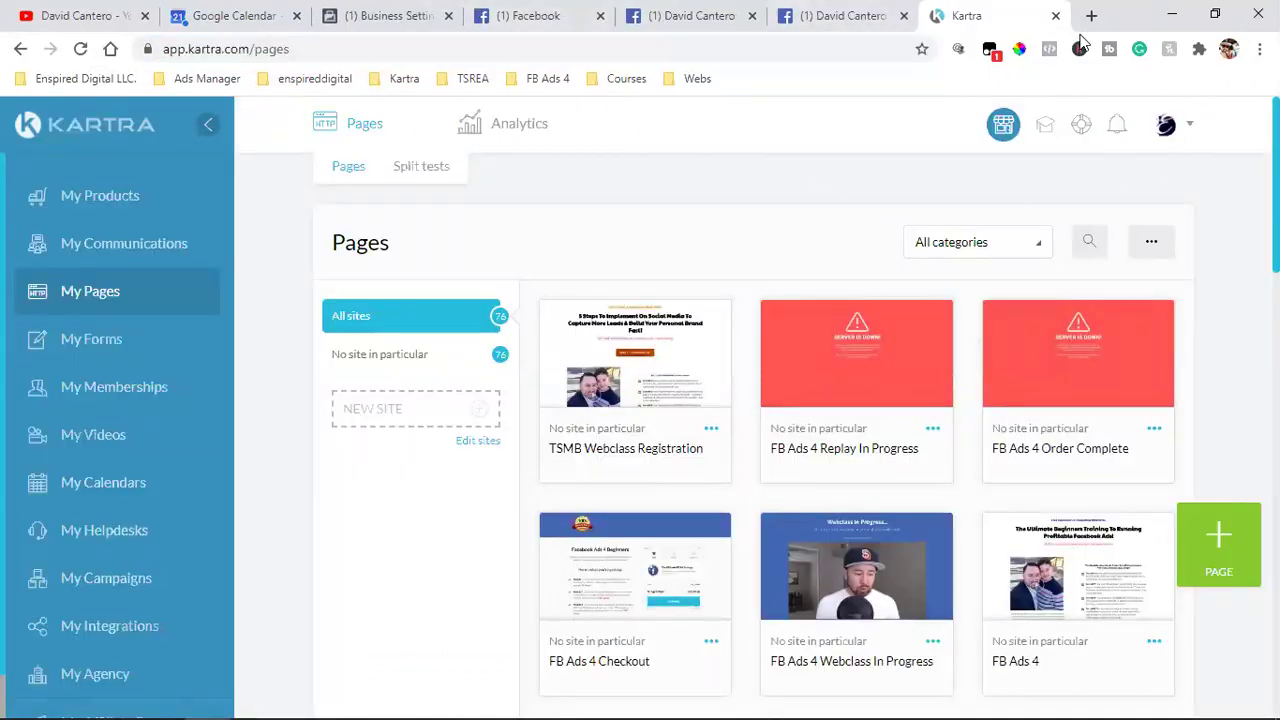
# - Open the Gmail inbox of the Enspired Digital Google account in a new tab and close the two Facebook profile and page tabs
pyautogui.hotkey('ctrl', 't')
pyautogui.click(112, 52)
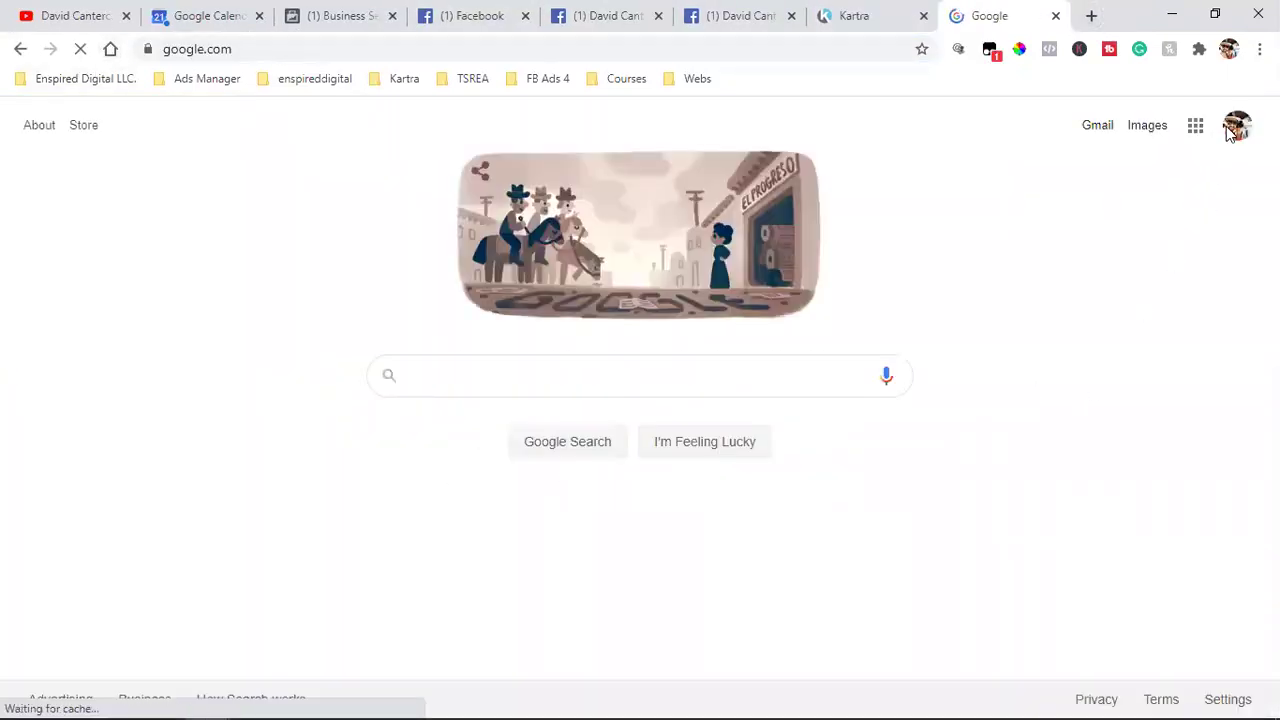
pyautogui.click(1230, 133)
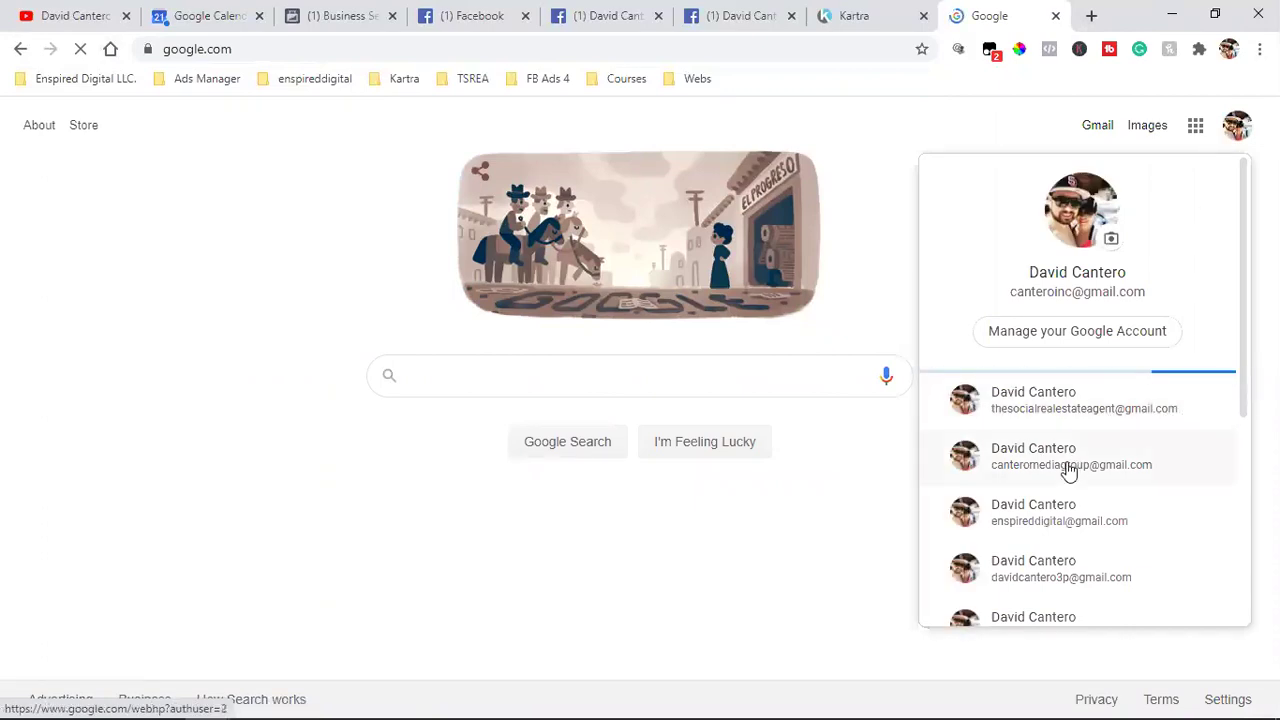
pyautogui.click(1060, 516)
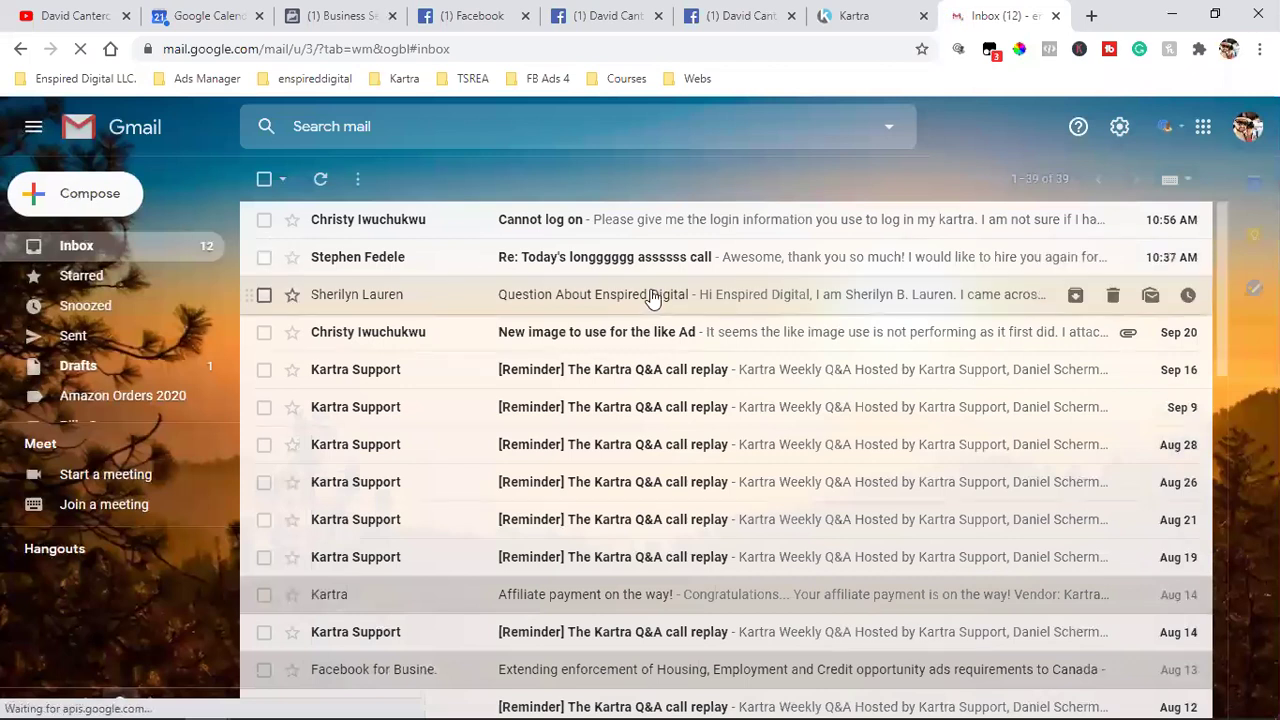
pyautogui.click(652, 295)
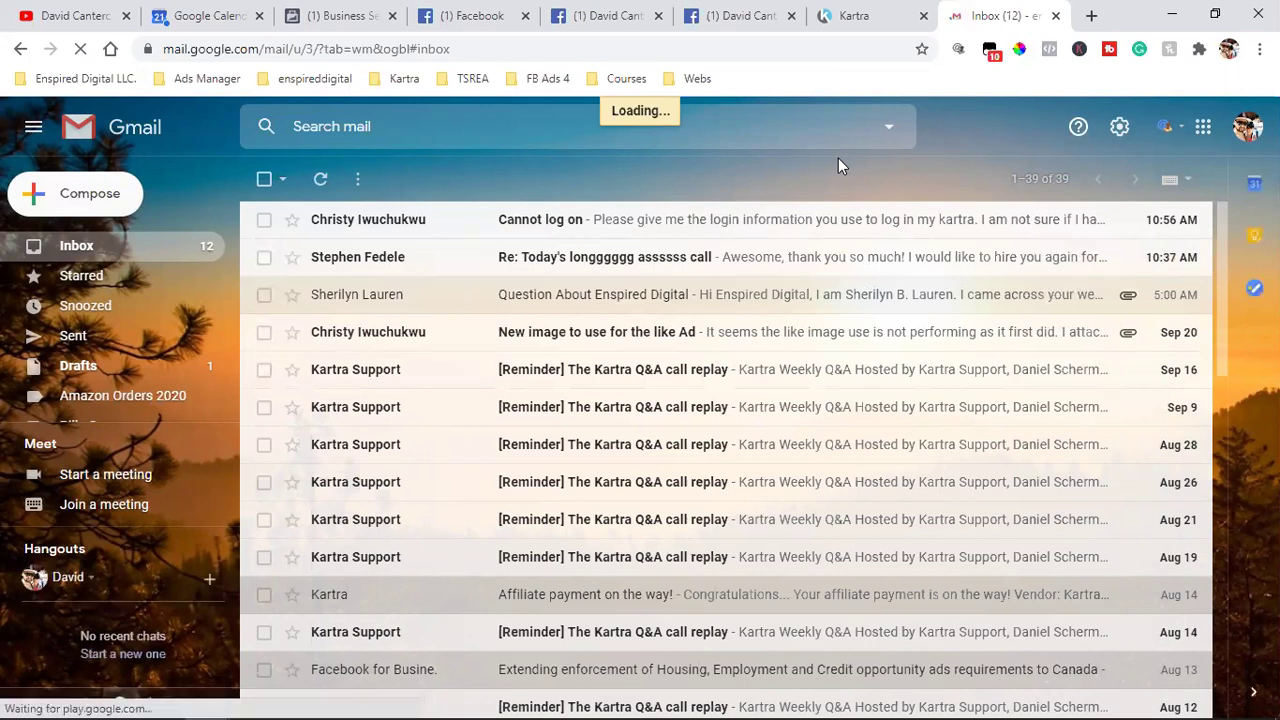
pyautogui.click(791, 16)
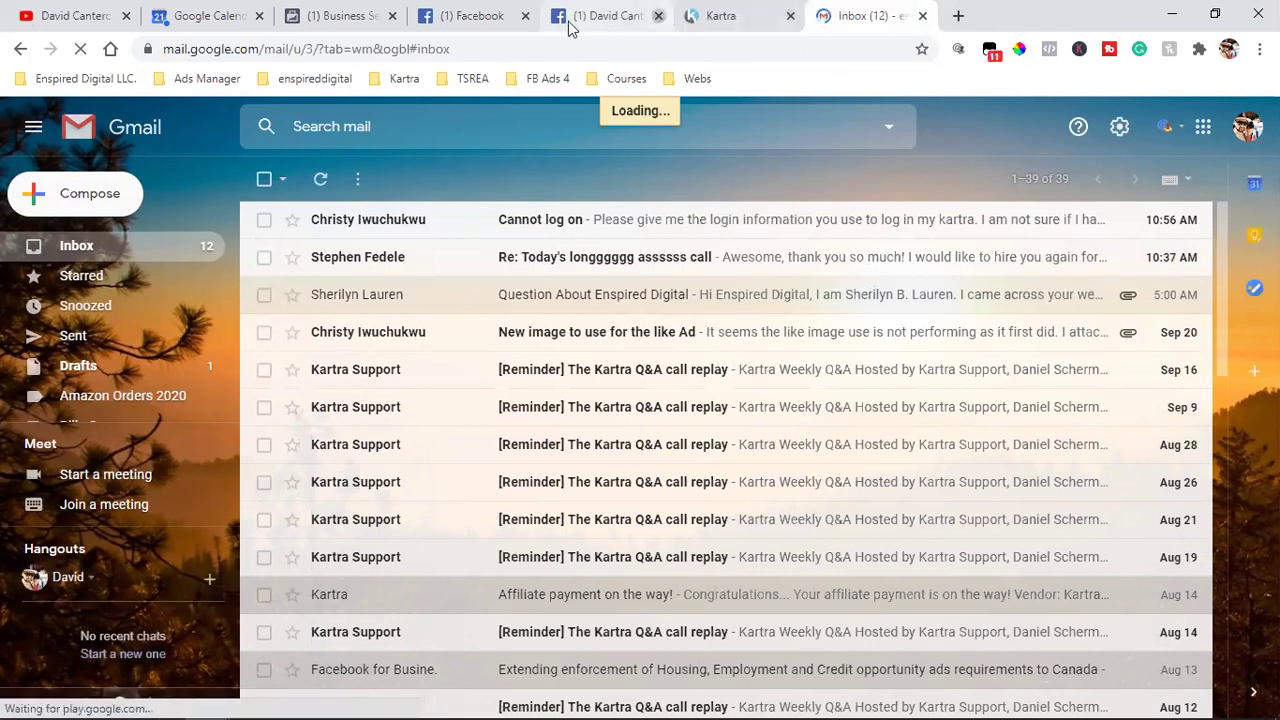
pyautogui.click(658, 16)
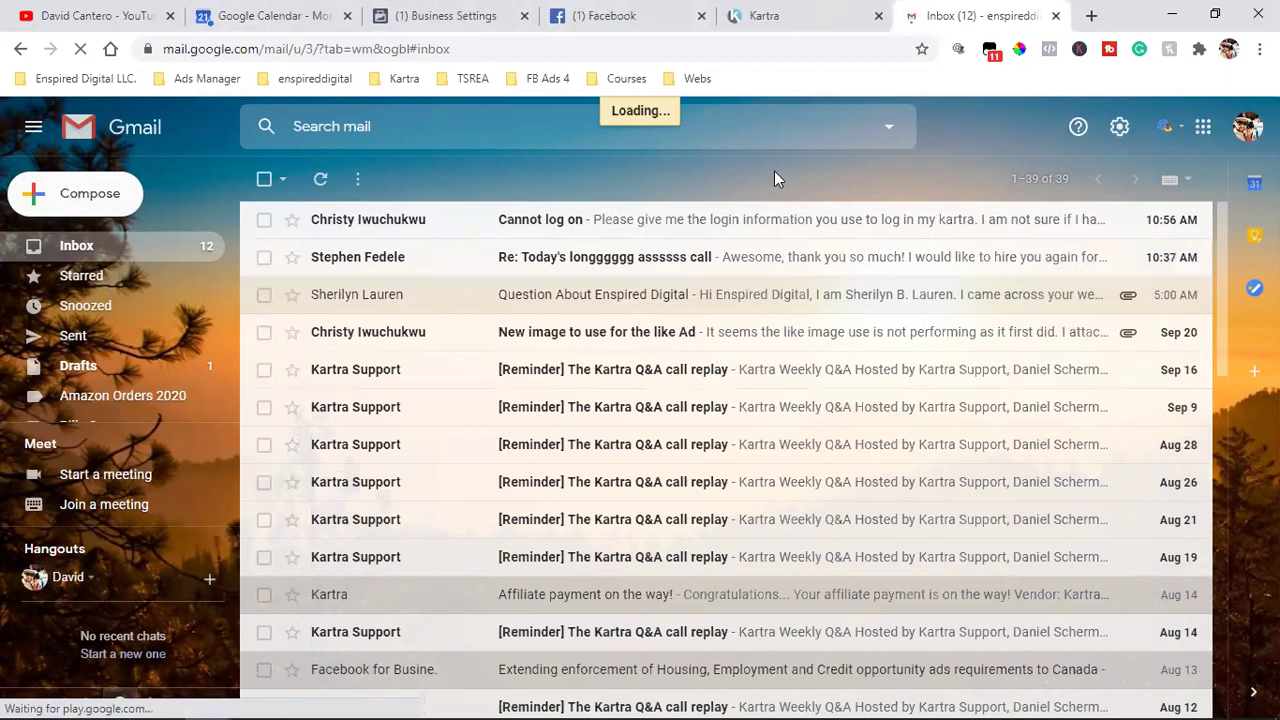
# - Start a new email to the client's suggested address with the subject "My calendar"
pyautogui.press('c')
pyautogui.click(843, 333)
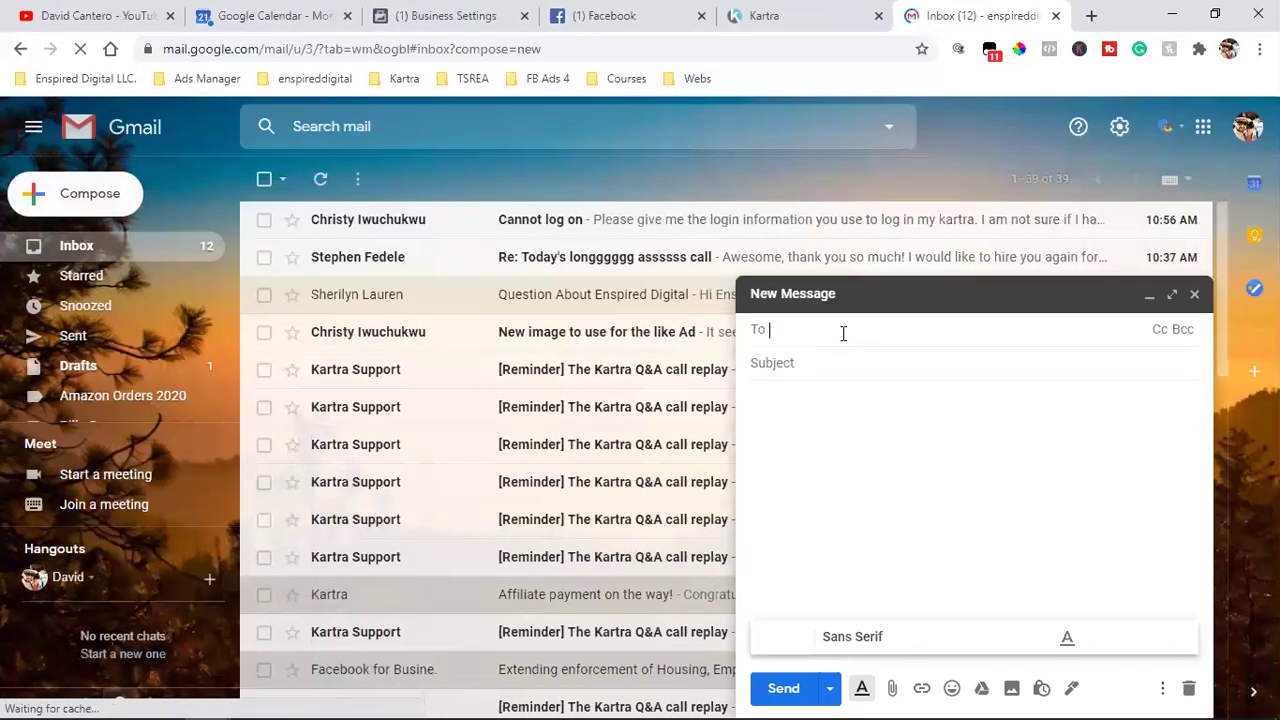
pyautogui.write('pre')
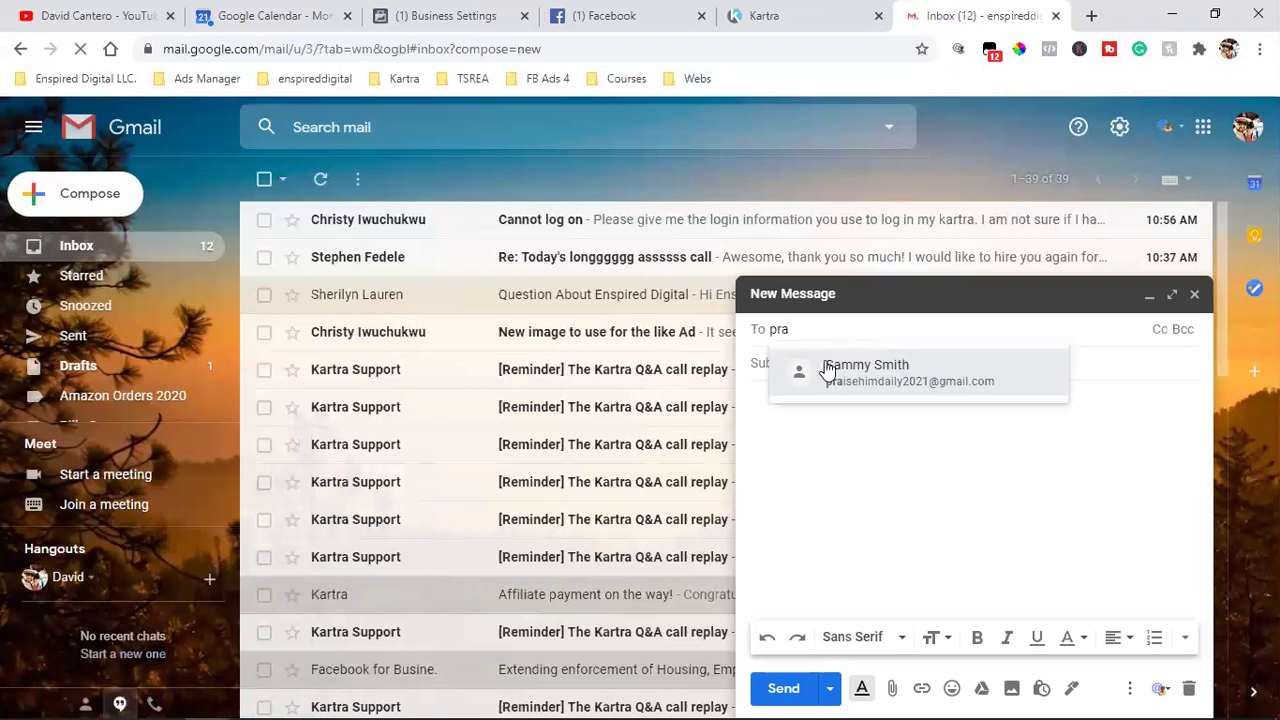
pyautogui.click(880, 383)
pyautogui.click(867, 366)
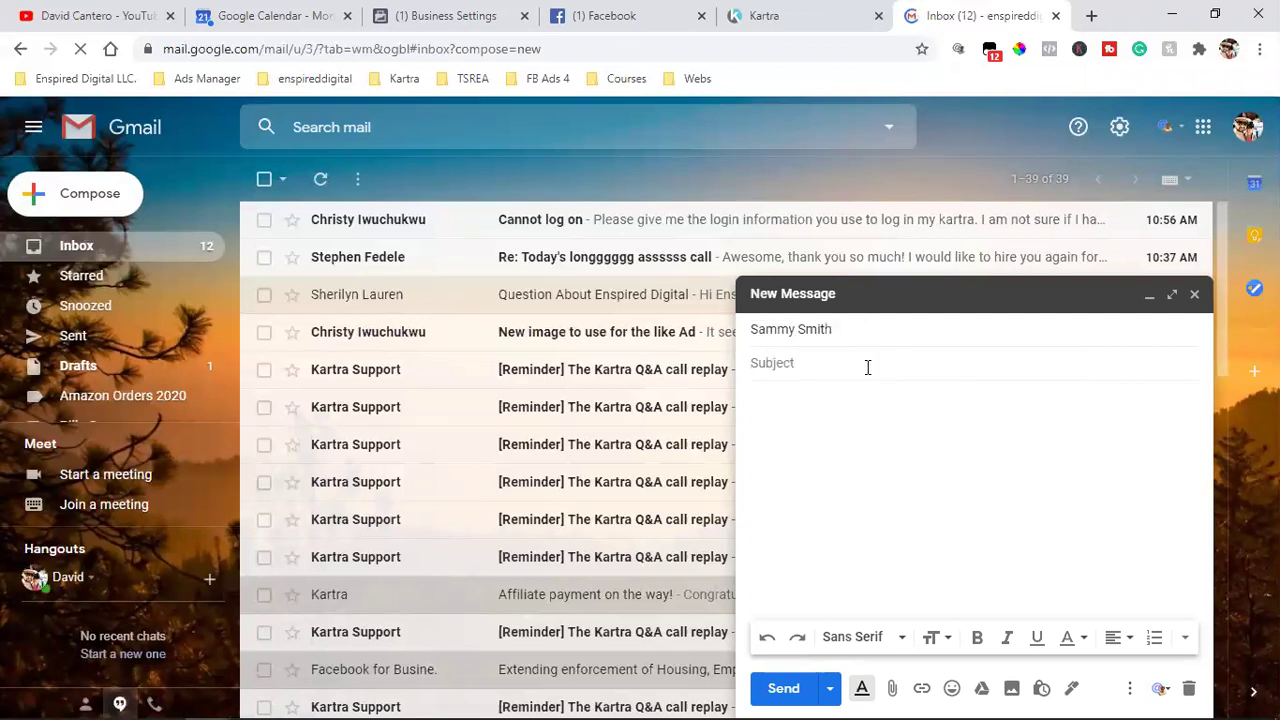
pyautogui.write('My calendar')
pyautogui.press('Tab')
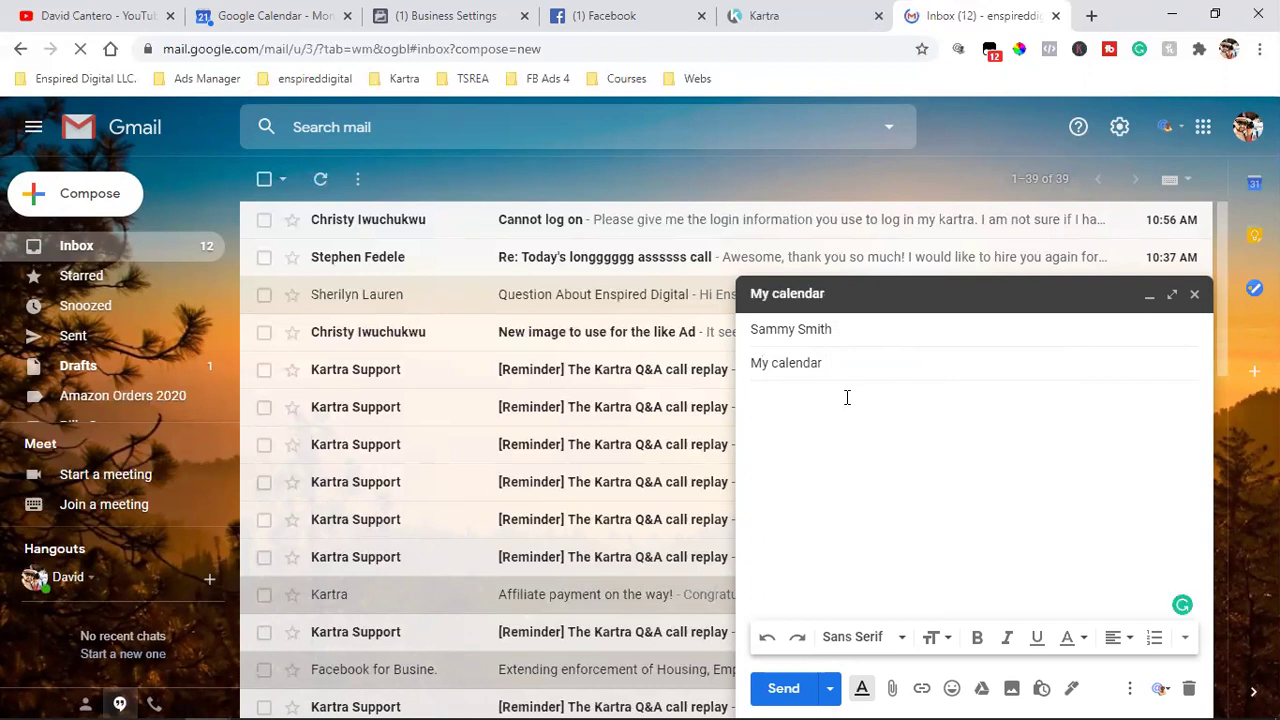
# - Write "Schedule here" in the message body and insert the saved email signature below it
pyautogui.write('Schedule here')
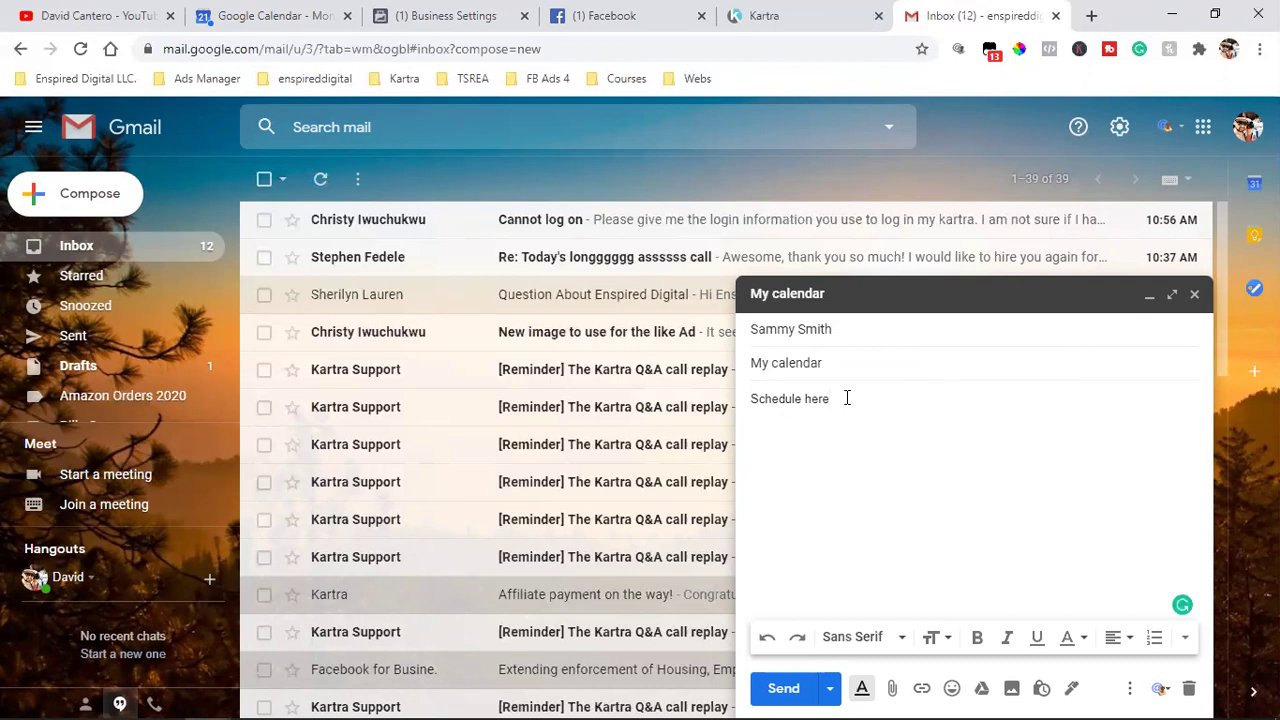
pyautogui.click(1156, 688)
pyautogui.click(1000, 467)
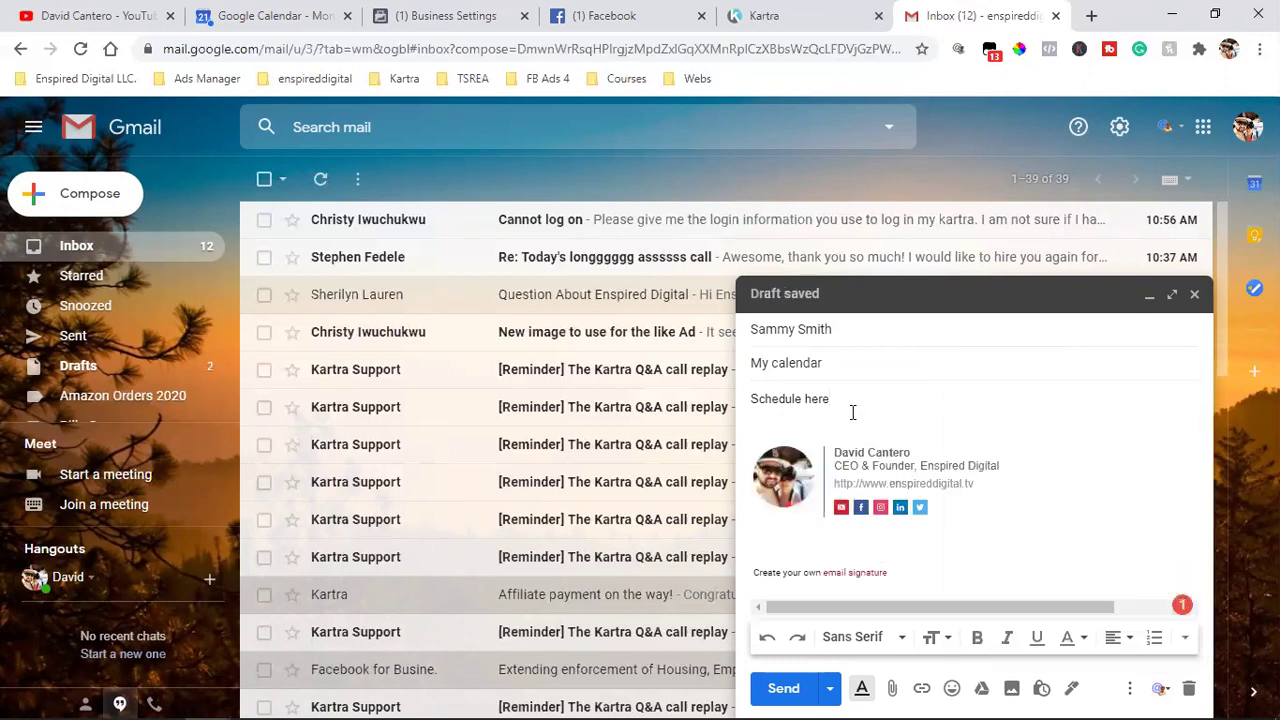
# - Turn "Schedule here" into a bold link to the copied strategy call address, then send the email and close Gmail
pyautogui.moveTo(826, 398); pyautogui.dragTo(750, 398)
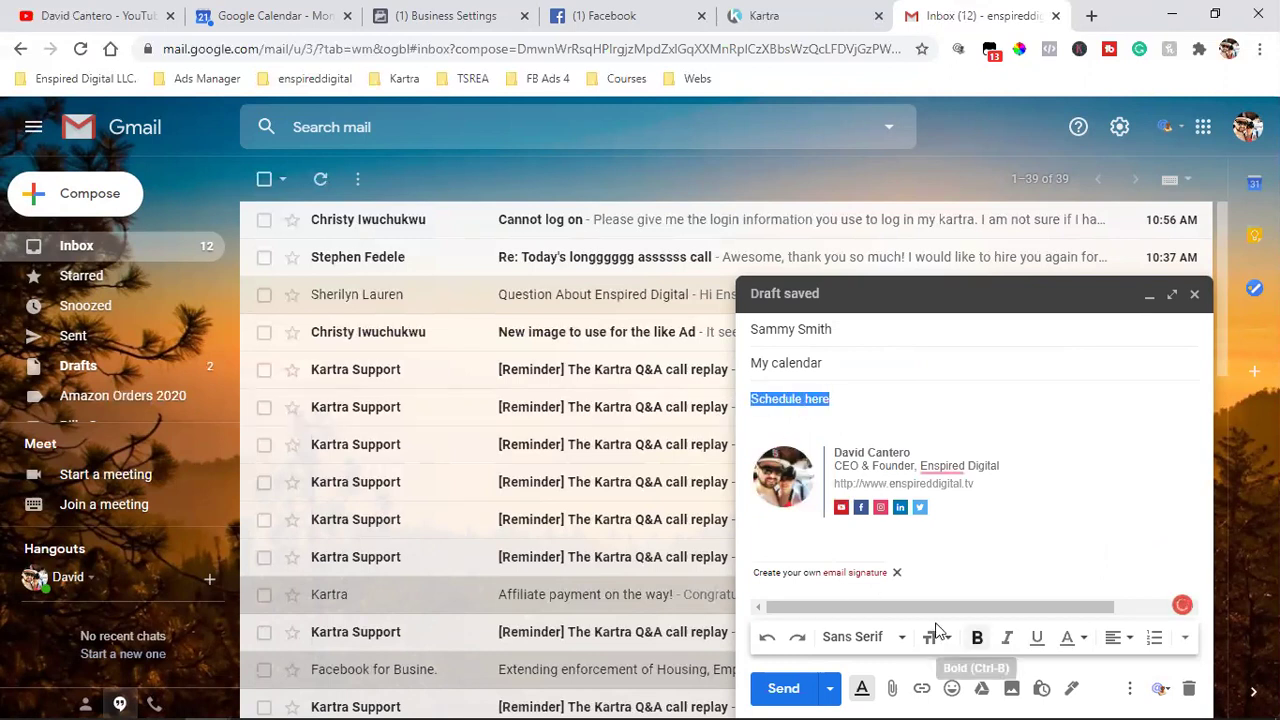
pyautogui.click(977, 637)
pyautogui.click(921, 688)
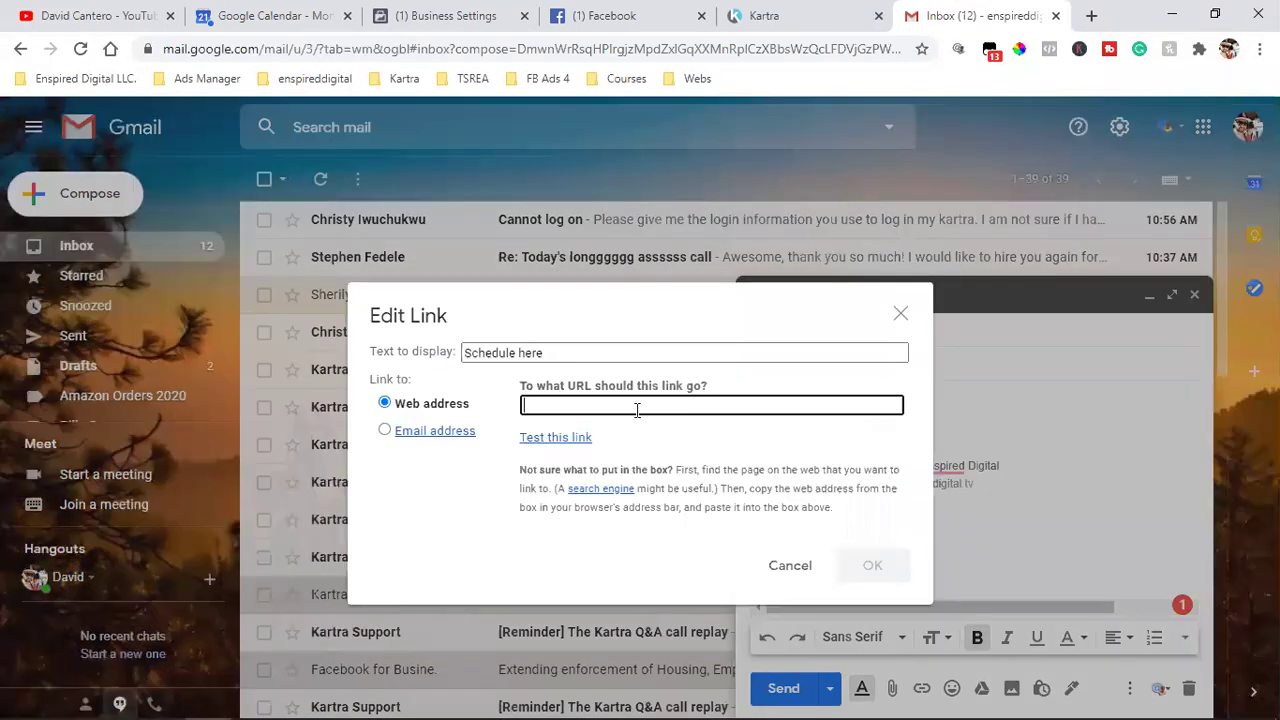
pyautogui.hotkey('ctrl', 'v')
pyautogui.click(873, 563)
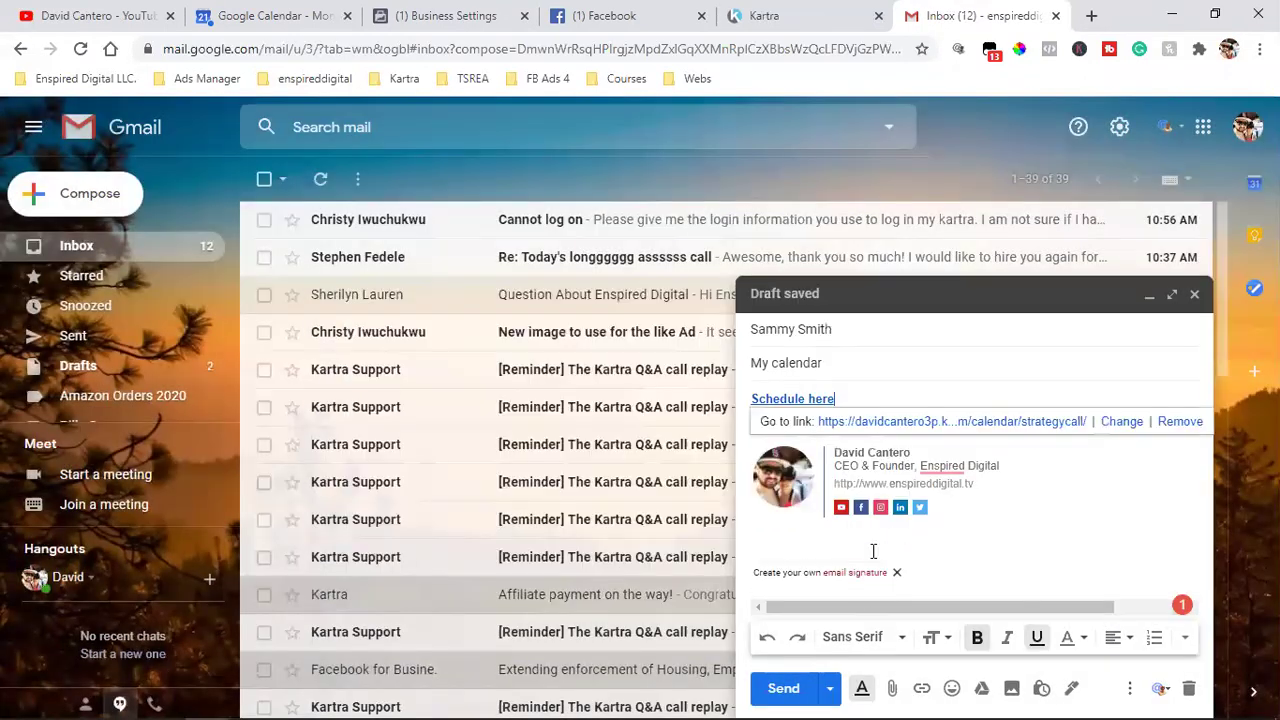
pyautogui.click(785, 688)
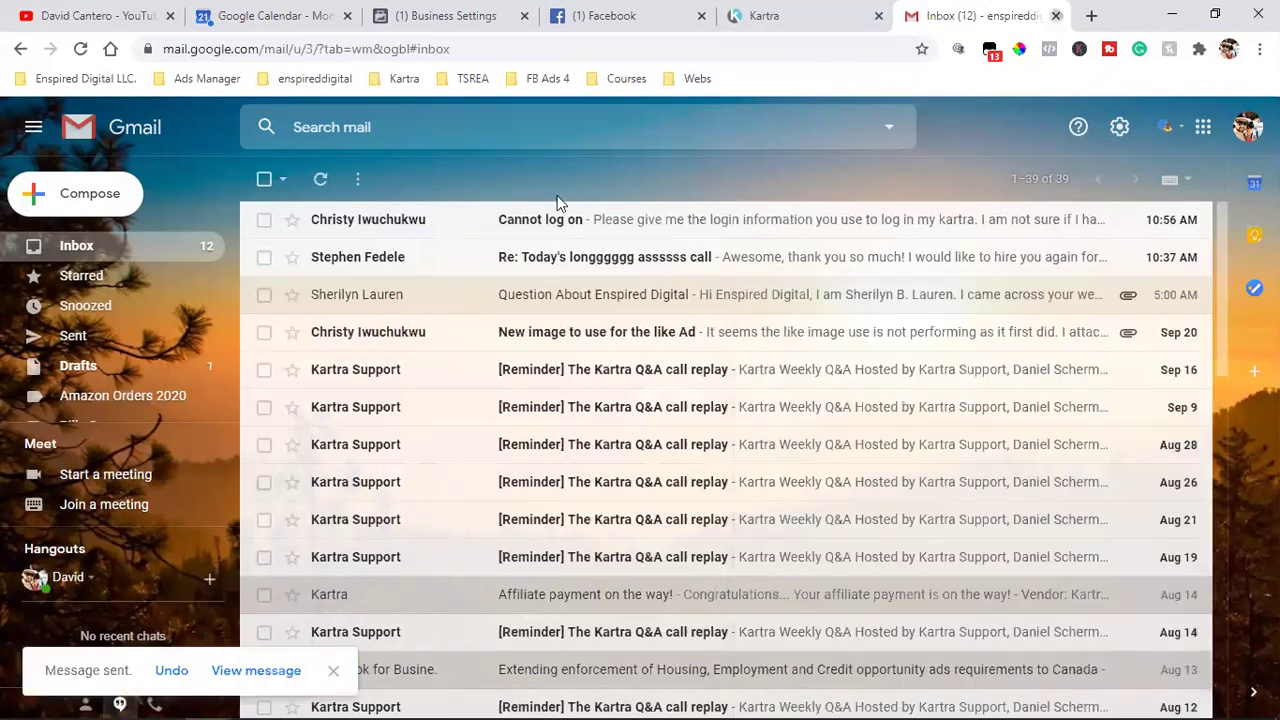
pyautogui.click(1057, 16)
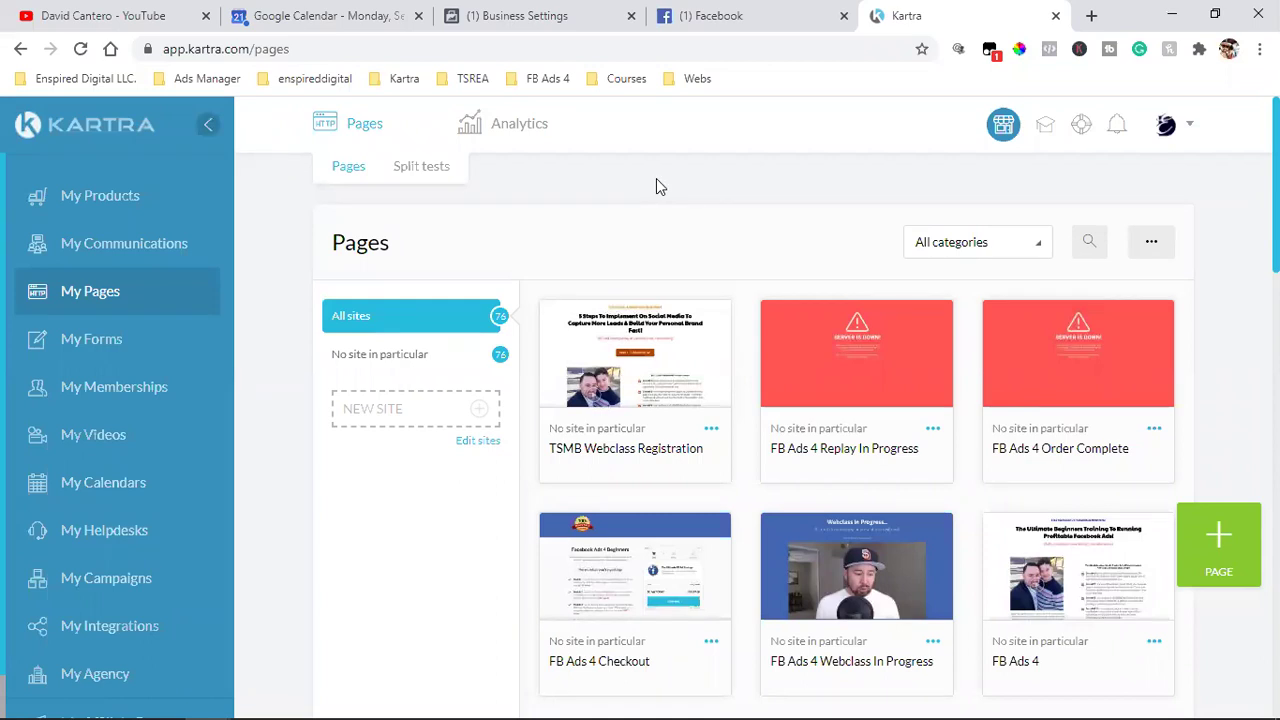
# - Register for the Kartra Weekly Q&A session "Every Thursday, 1:00 PM" from its bookmark in a new tab, then close the confirmation page
pyautogui.moveTo(553, 178)
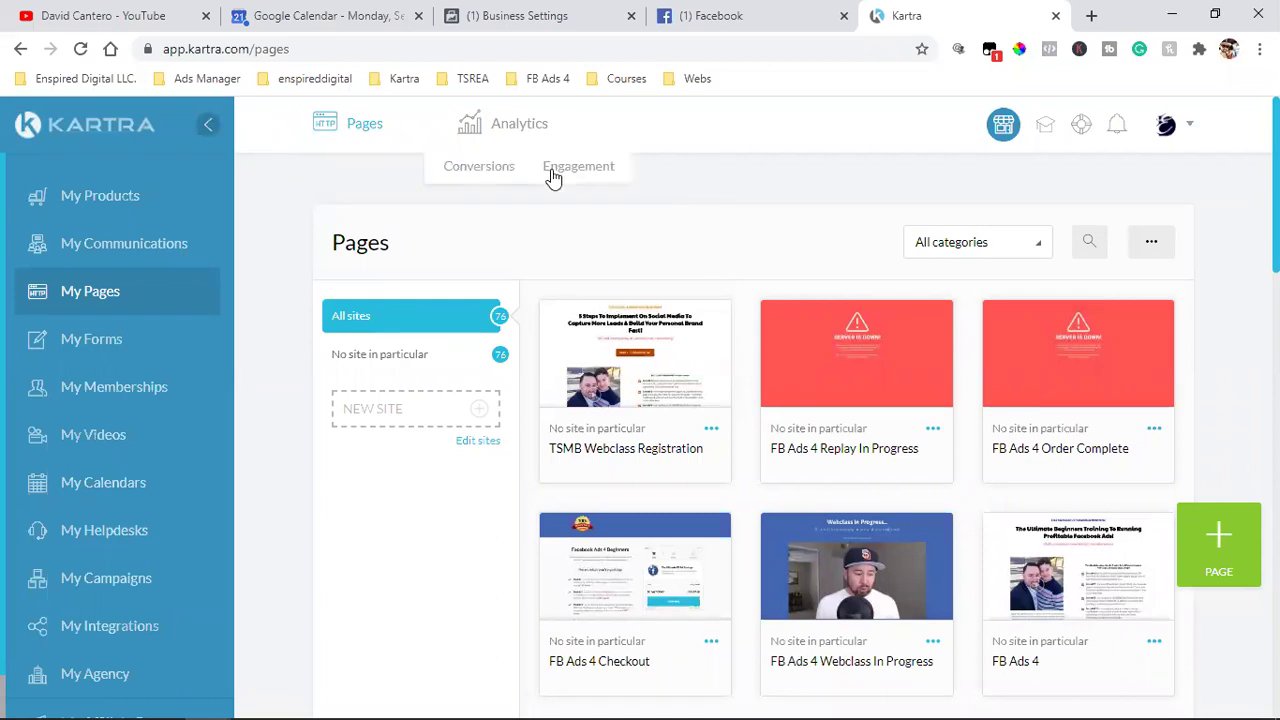
pyautogui.click(1092, 16)
pyautogui.click(402, 80)
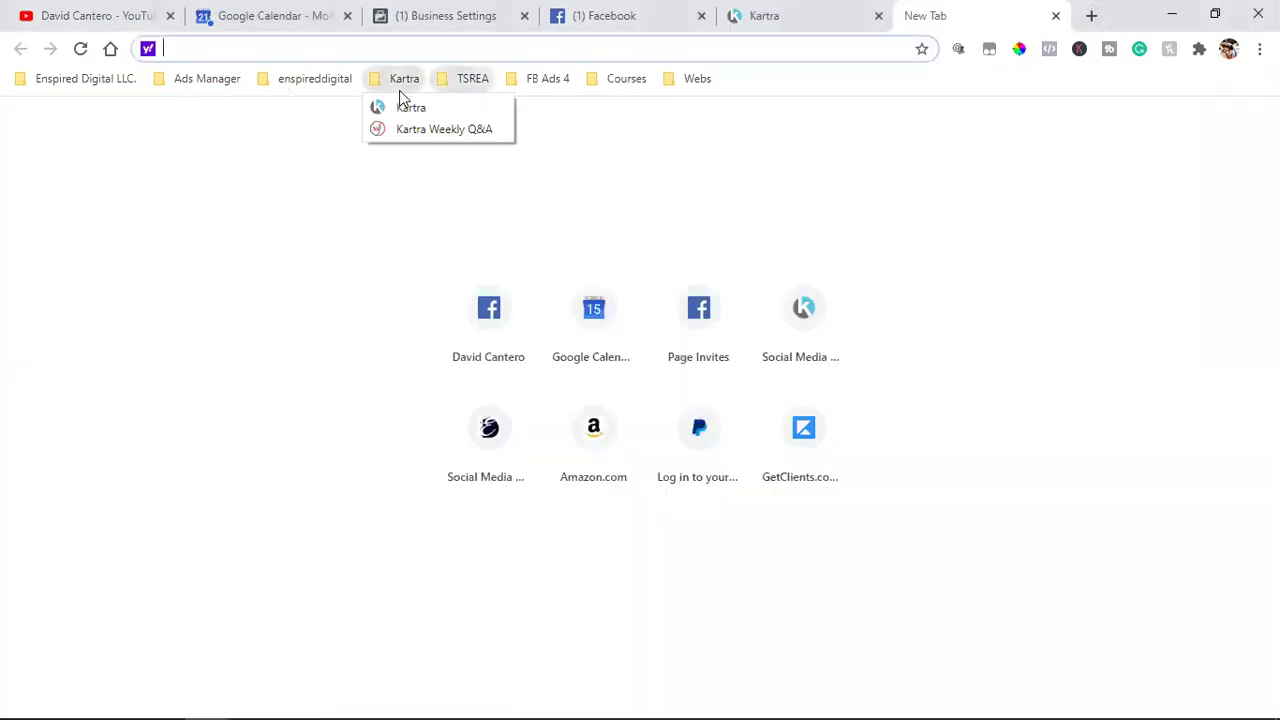
pyautogui.click(406, 129)
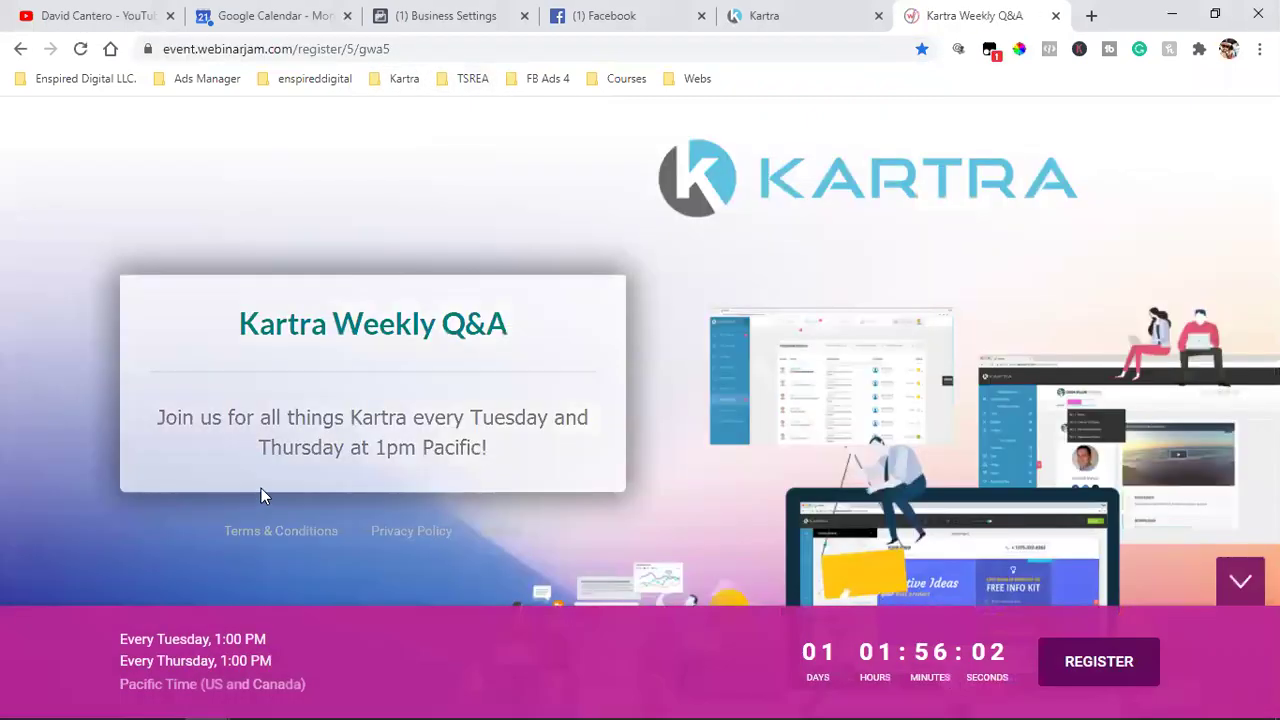
pyautogui.click(1097, 662)
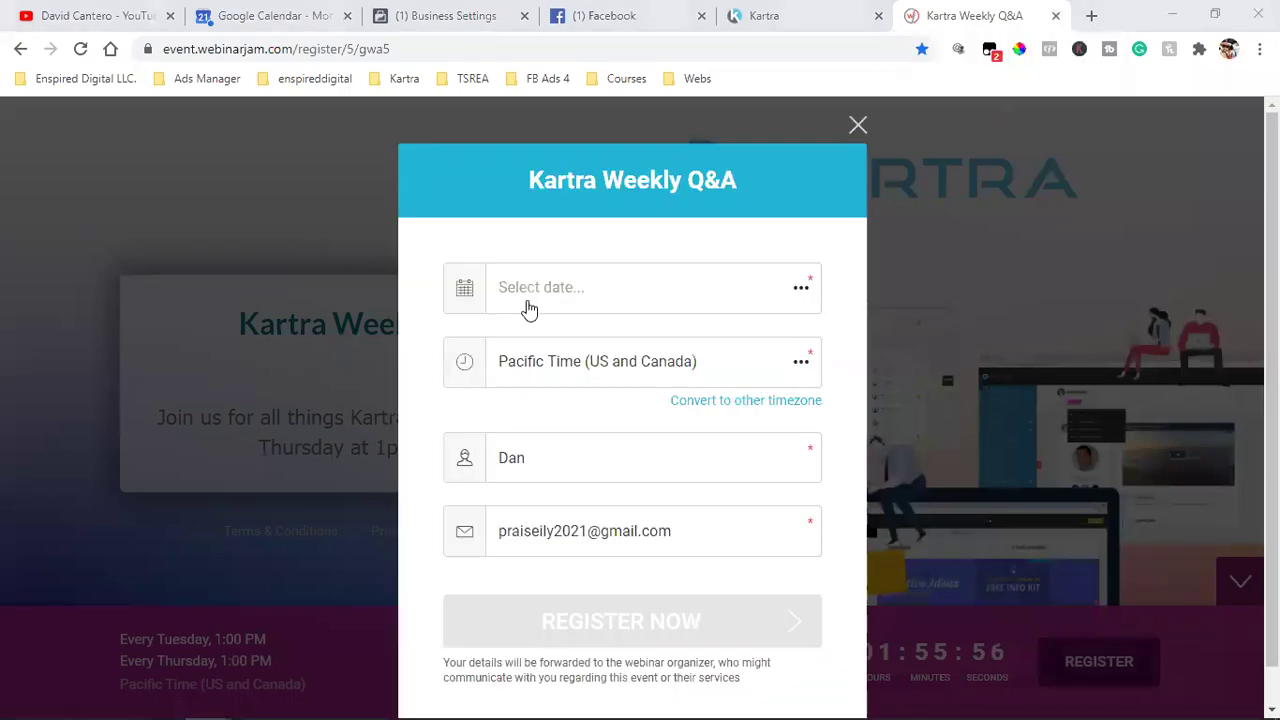
pyautogui.click(528, 308)
pyautogui.click(517, 431)
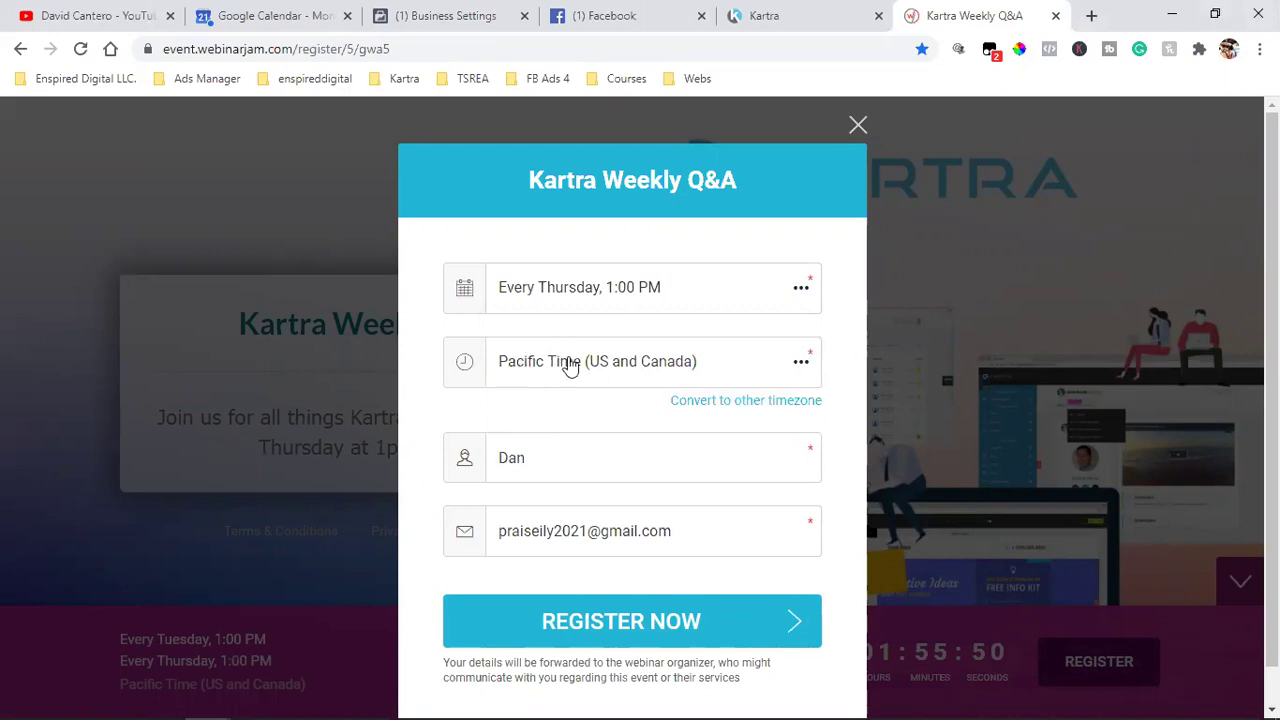
pyautogui.click(578, 606)
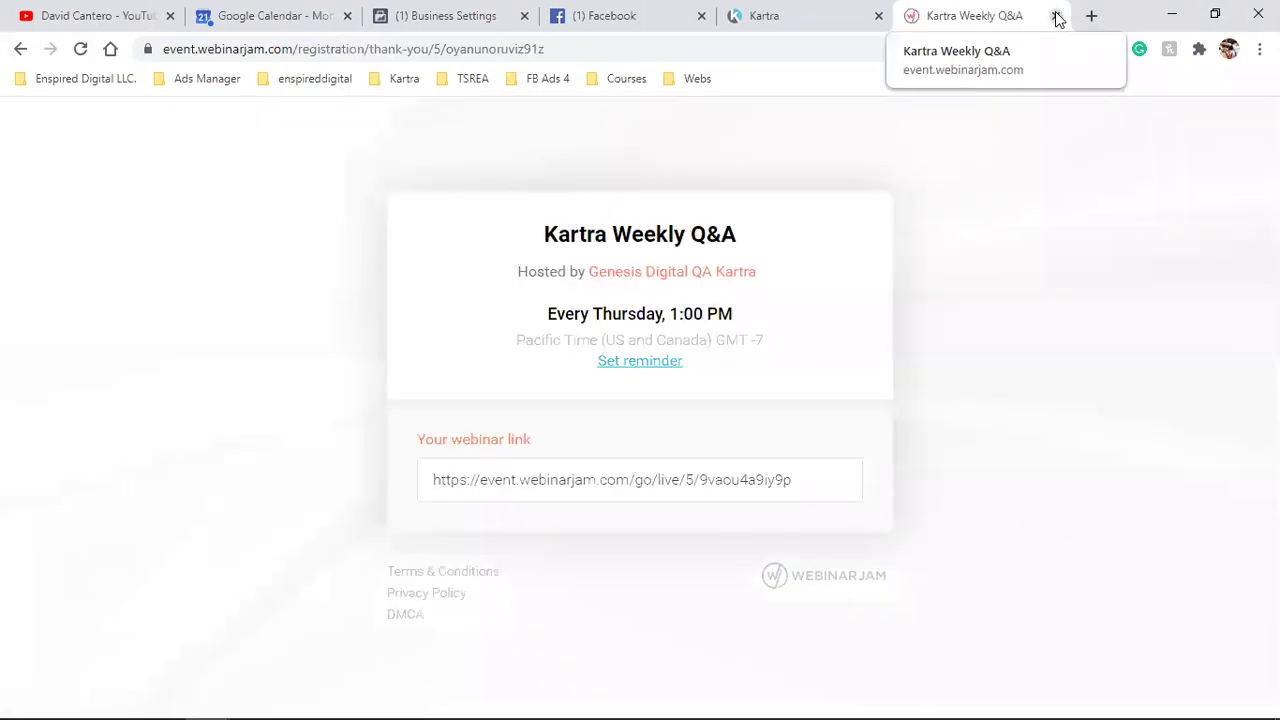
pyautogui.hotkey('ctrl', 'w')
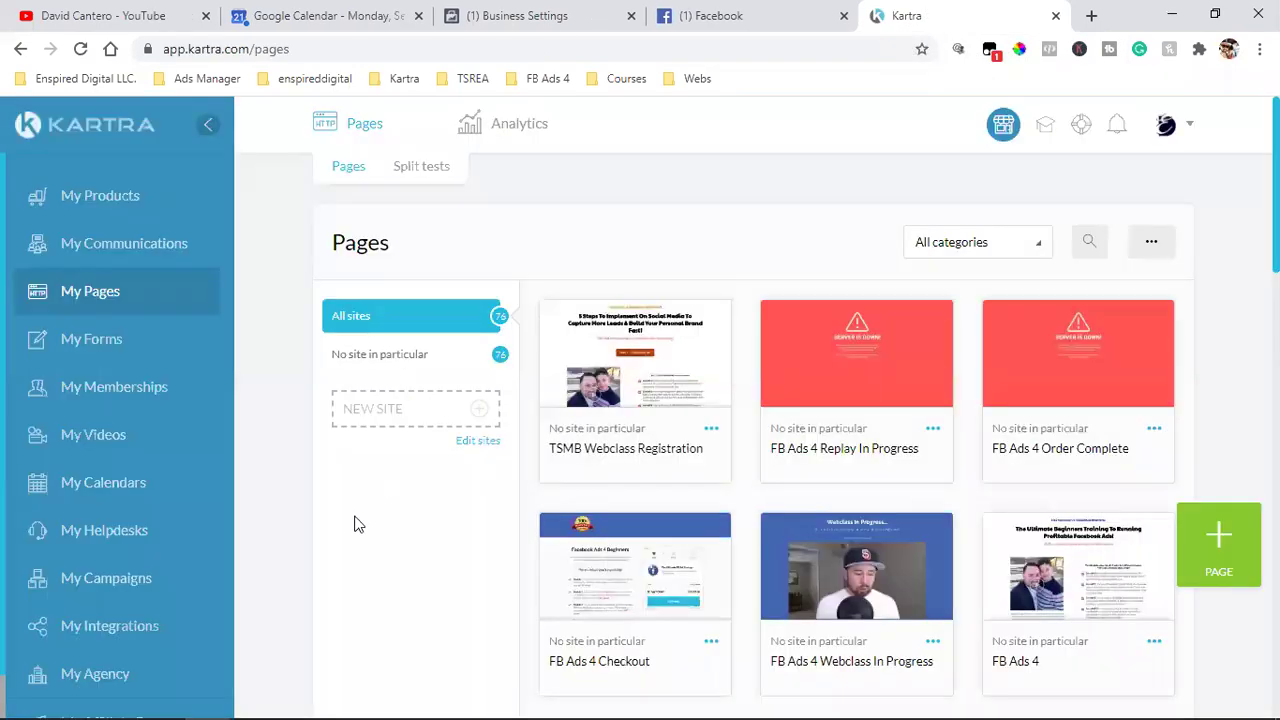